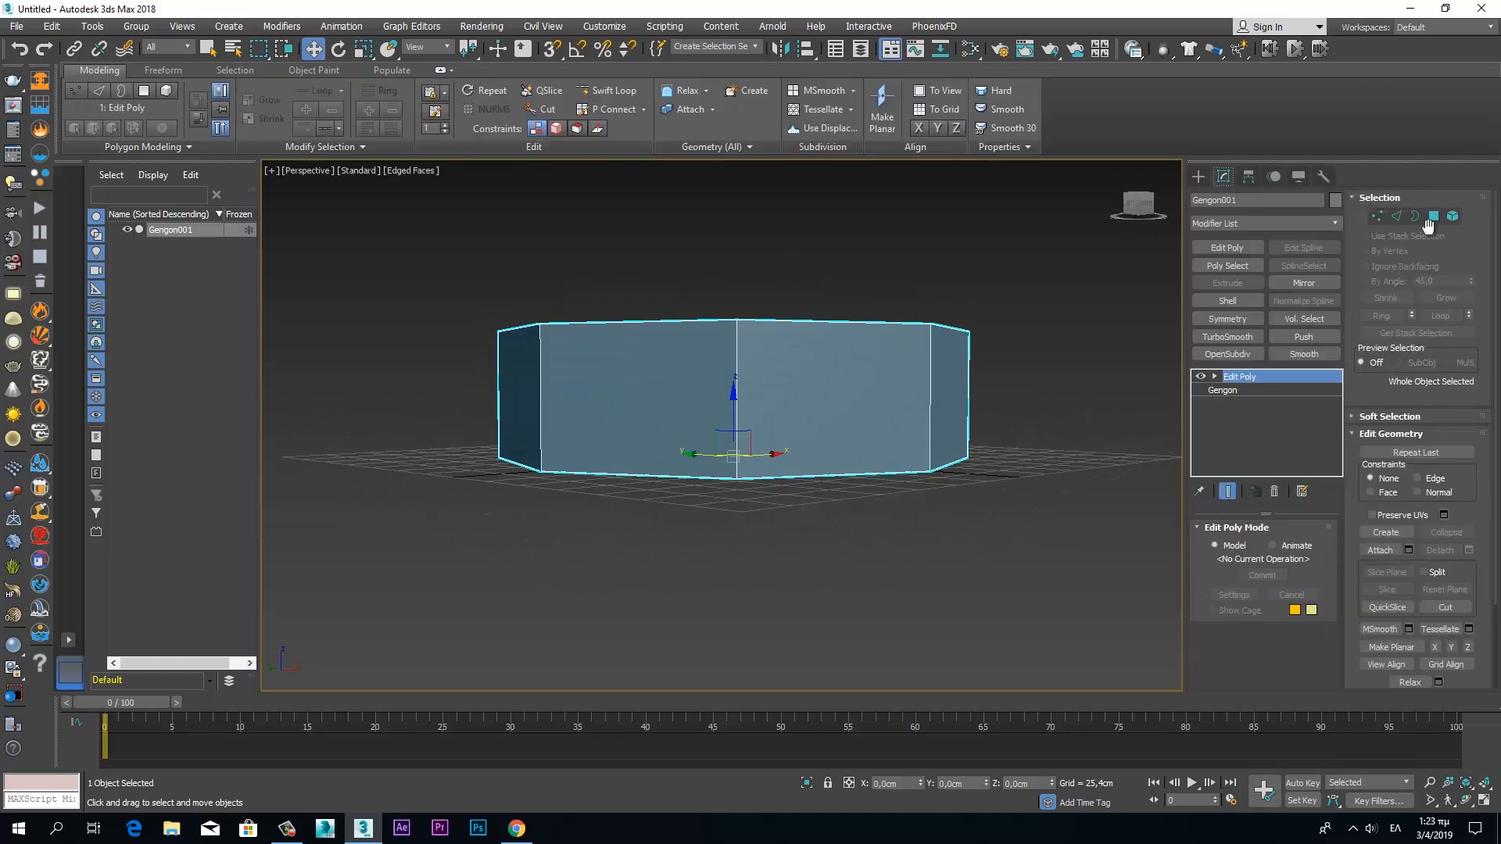
- Select the gengon's eight bottom cap polygons, enlarge them with uniform scaling, and delete them
{"action": "middle_click_drag", "start_coordinate": [1132, 341], "coordinate": [1161, 227], "text": "alt"}
{"action": "key", "text": "1"}
{"action": "left_click", "coordinate": [1432, 216]}
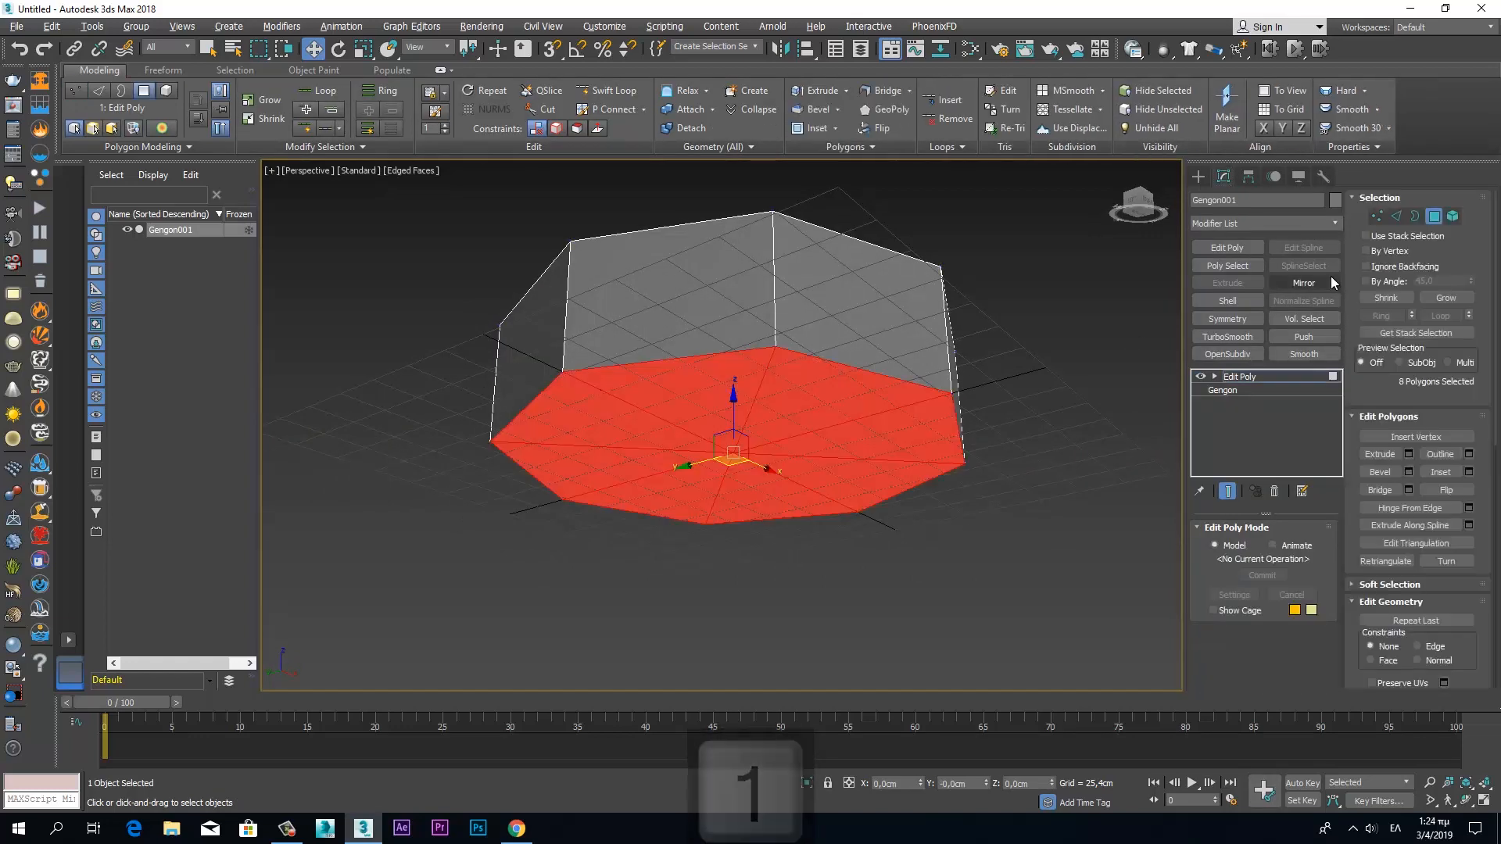
{"action": "key", "text": "r"}
{"action": "left_click_drag", "start_coordinate": [733, 454], "coordinate": [734, 428]}
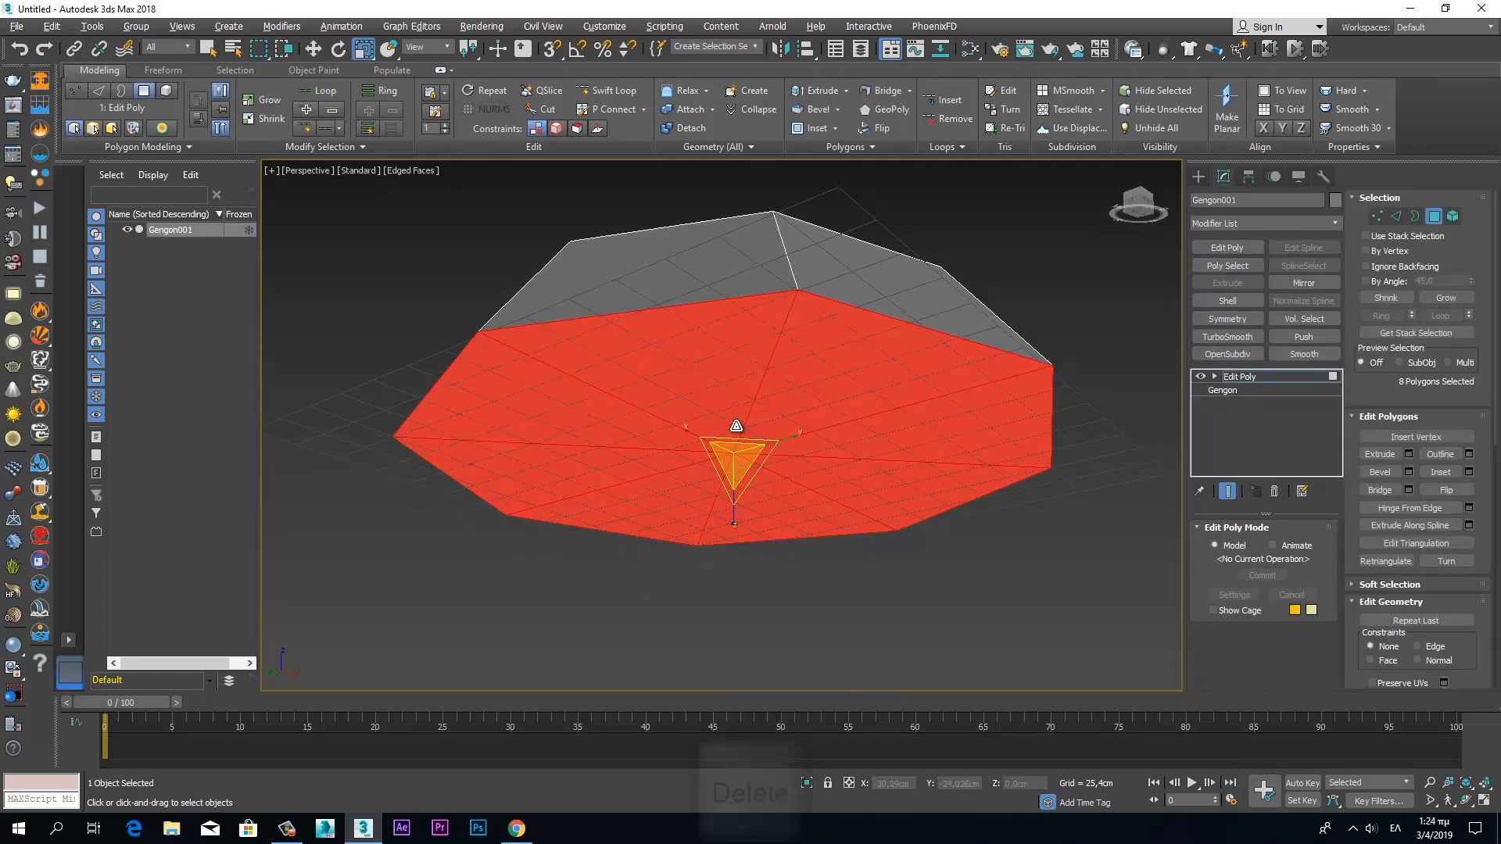
- Select alternate outer rim vertices in the top view and raise them in the front view, the middle pair to about 130 cm
{"action": "key", "text": "alt+w"}
{"action": "key", "text": "alt+w"}
{"action": "key", "text": "1"}
{"action": "key", "text": "w"}
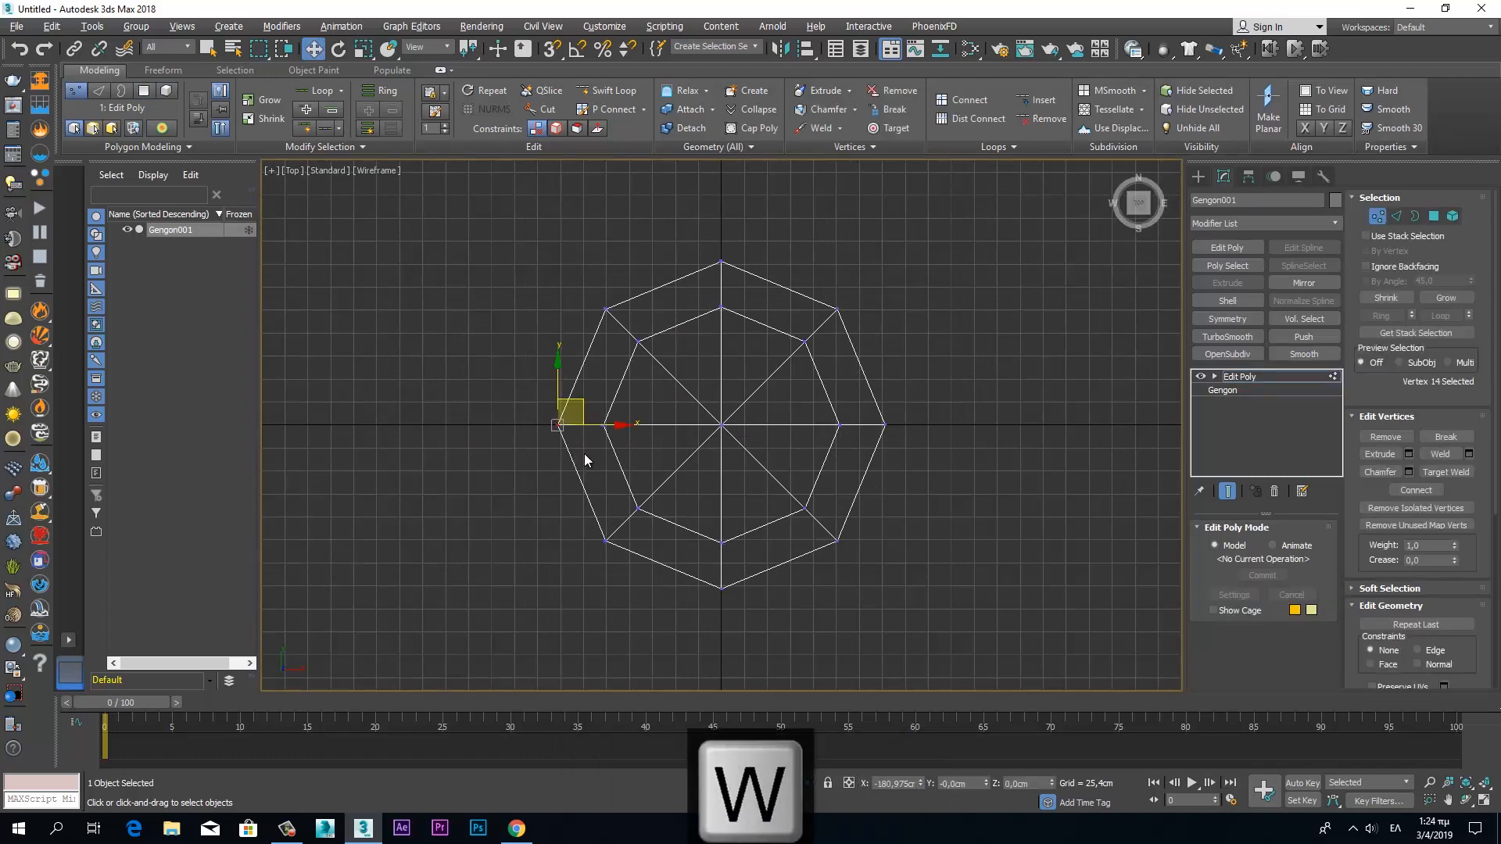
{"action": "key", "text": "alt+w"}
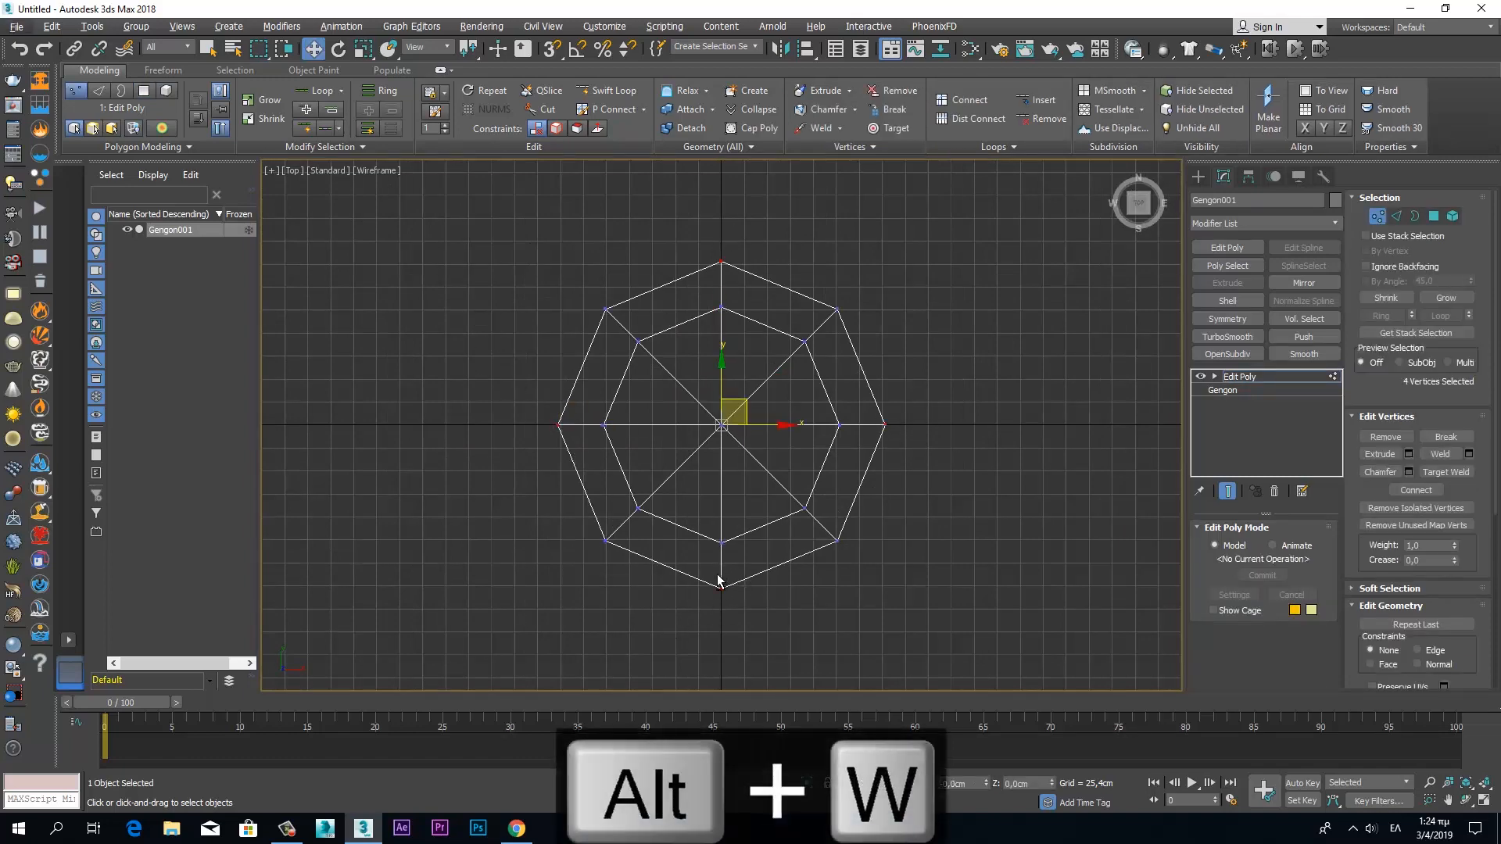
{"action": "right_click", "coordinate": [832, 622]}
{"action": "key", "text": "alt+w"}
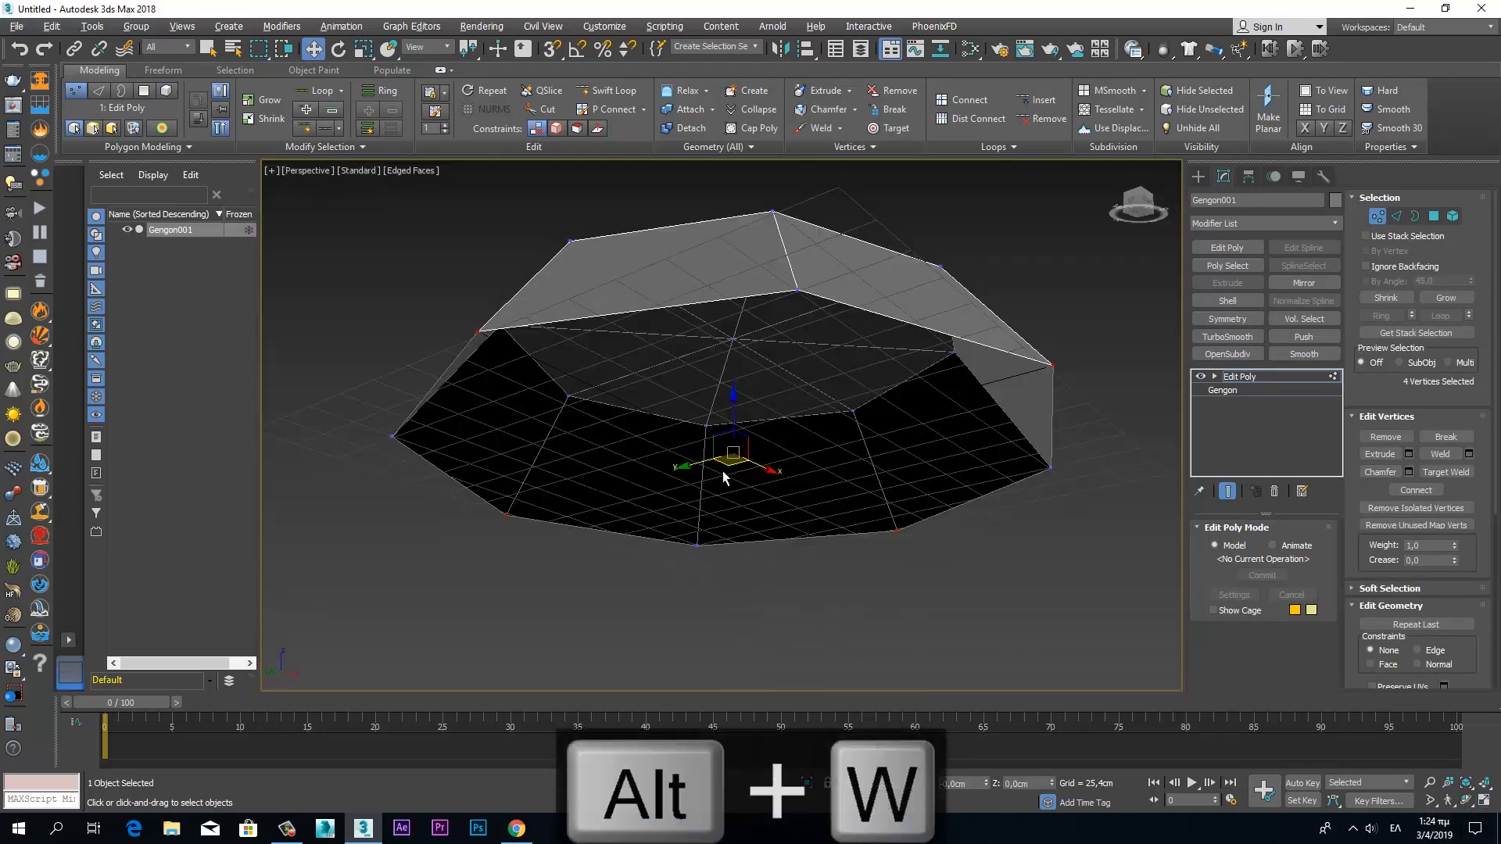
{"action": "key", "text": "alt+w"}
{"action": "right_click", "coordinate": [772, 319]}
{"action": "key", "text": "alt+w"}
{"action": "left_click_drag", "start_coordinate": [721, 376], "coordinate": [713, 284]}
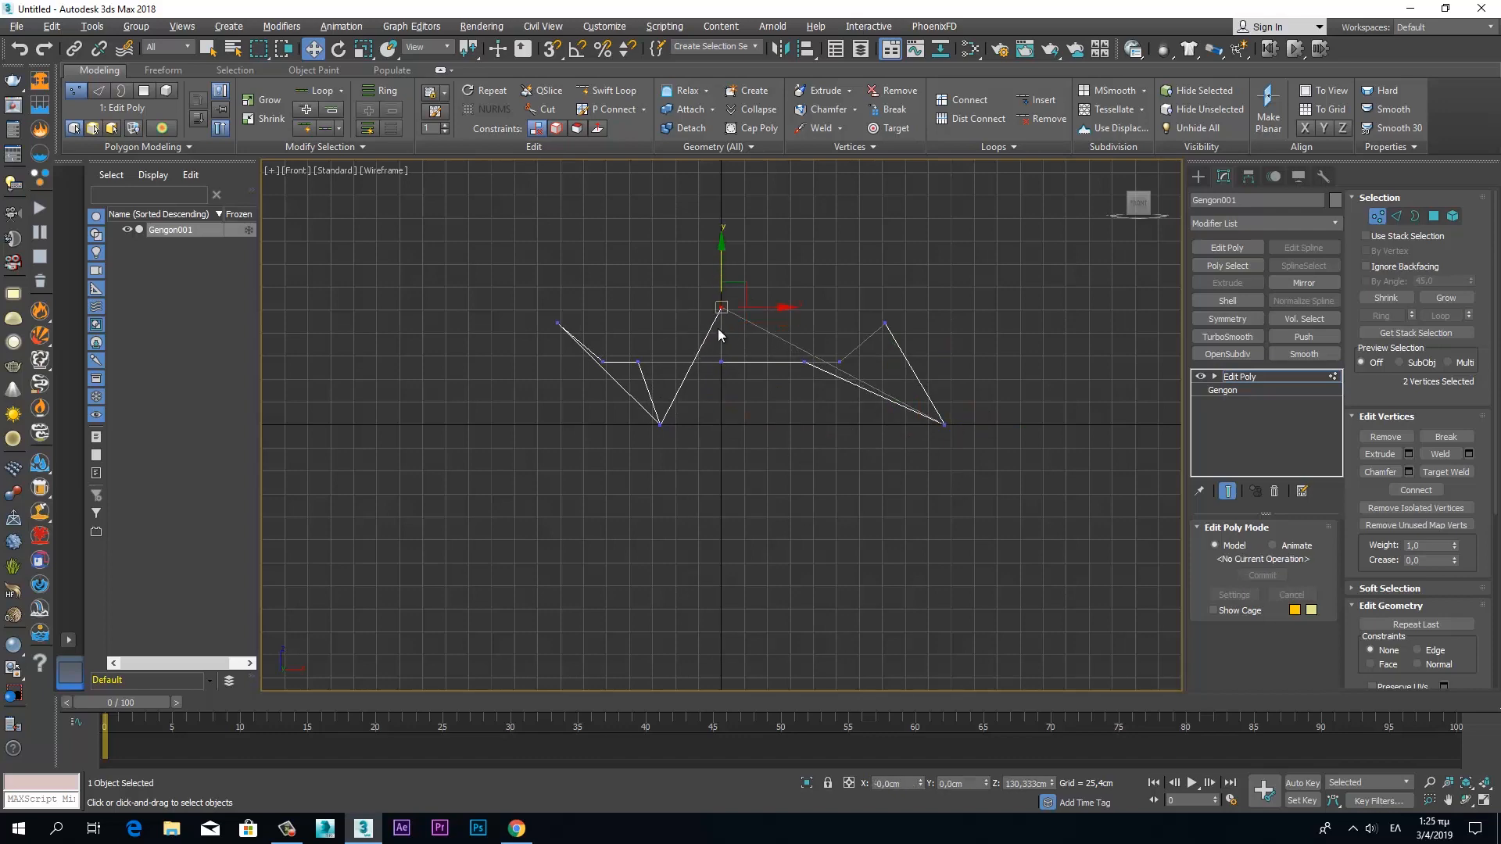
- Move the pair of long leg-tip vertices farther outward along X in the front view
{"action": "key", "text": "alt+w"}
{"action": "right_click", "coordinate": [864, 513]}
{"action": "key", "text": "alt+w"}
{"action": "middle_click_drag", "start_coordinate": [864, 513], "coordinate": [639, 501], "text": "alt"}
{"action": "scroll", "coordinate": [610, 500], "scroll_direction": "down", "scroll_amount": 5}
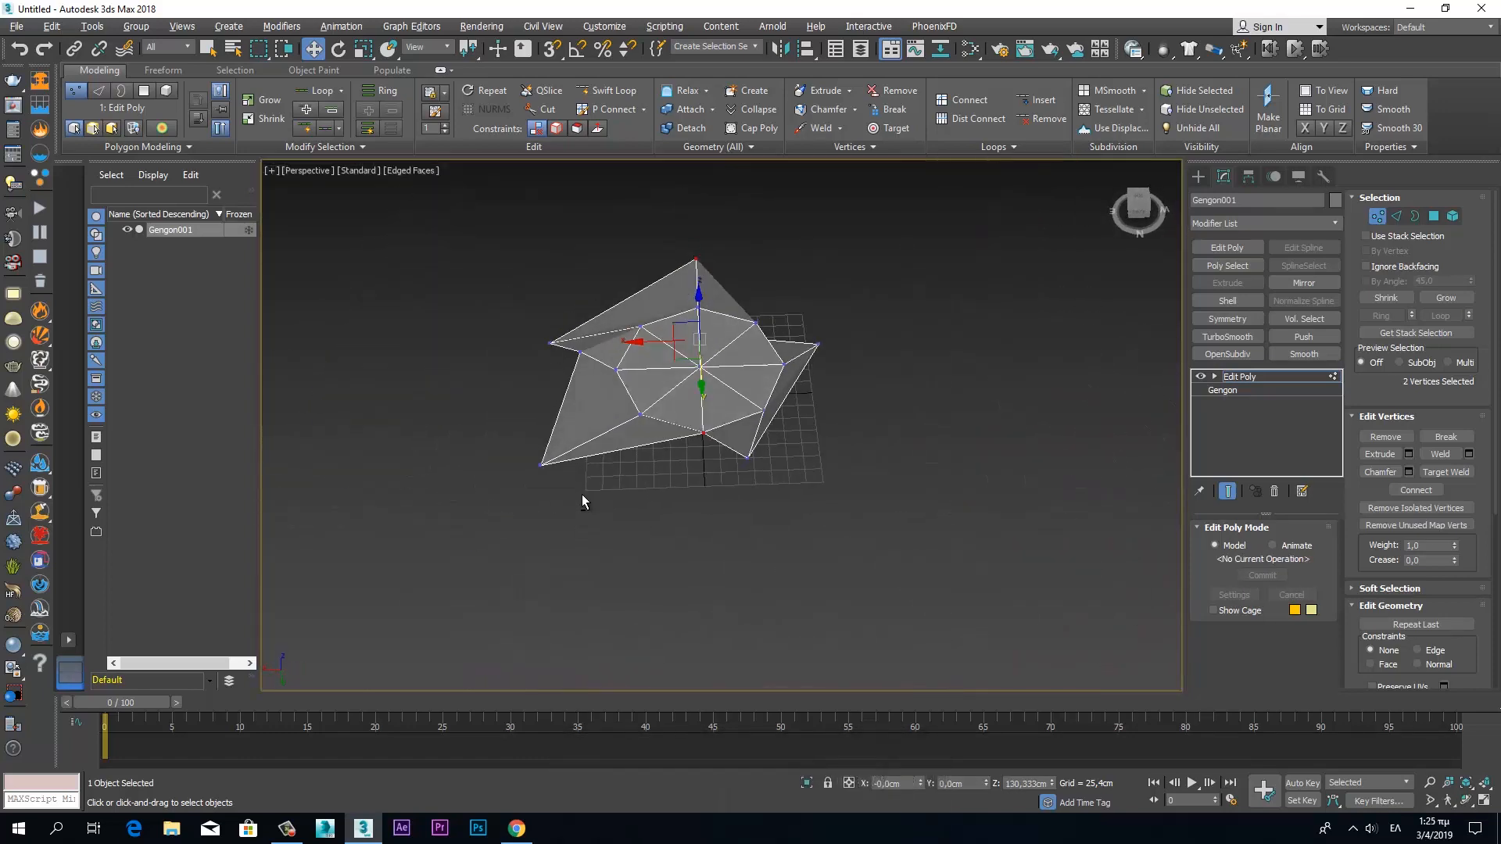
{"action": "key", "text": "alt+w"}
{"action": "left_click_drag", "start_coordinate": [1123, 290], "coordinate": [1132, 289]}
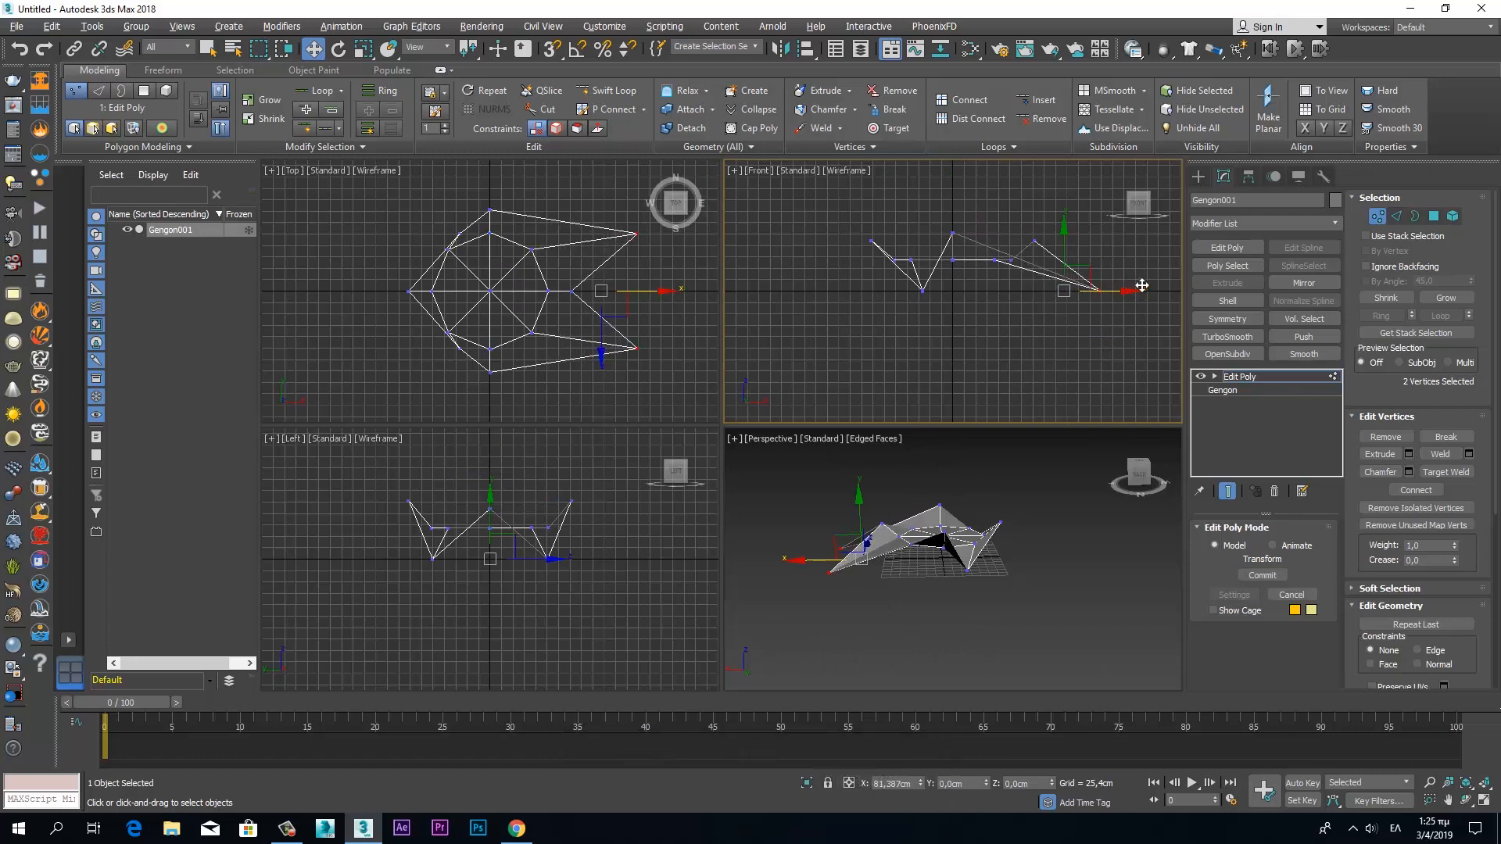
{"action": "key", "text": "alt+w"}
{"action": "scroll", "coordinate": [739, 477], "scroll_direction": "down", "scroll_amount": 2}
- Add a CreaseSet modifier and create separate vertex crease sets for the four leg tips and the four raised corners
{"action": "key", "text": "1"}
{"action": "left_click", "coordinate": [1339, 223]}
{"action": "type", "text": "cr"}
{"action": "left_click", "coordinate": [1289, 236]}
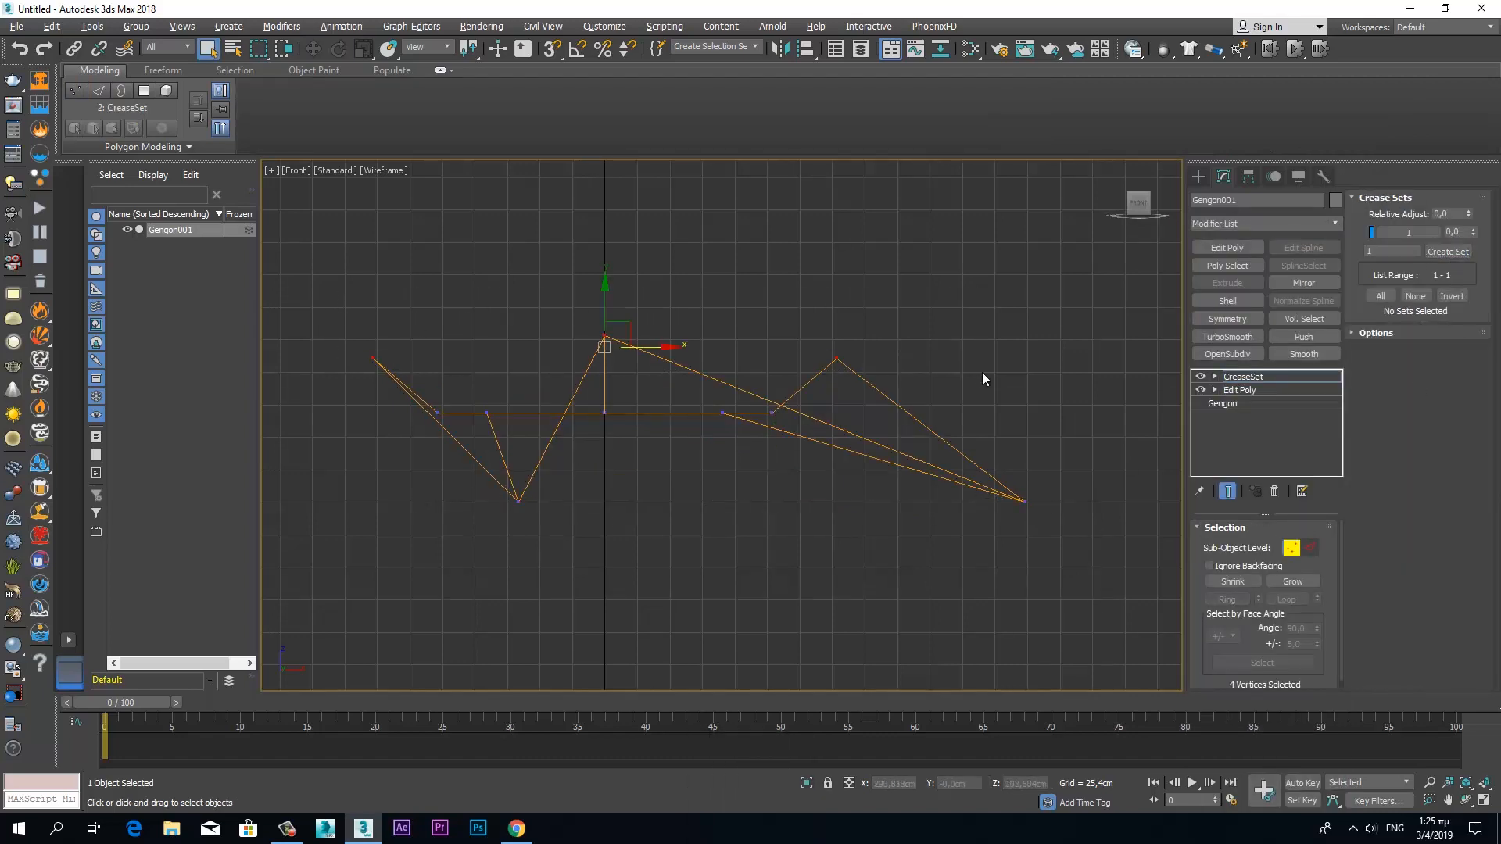
{"action": "key", "text": "alt+w"}
{"action": "left_click", "coordinate": [855, 556]}
{"action": "key", "text": "alt+w"}
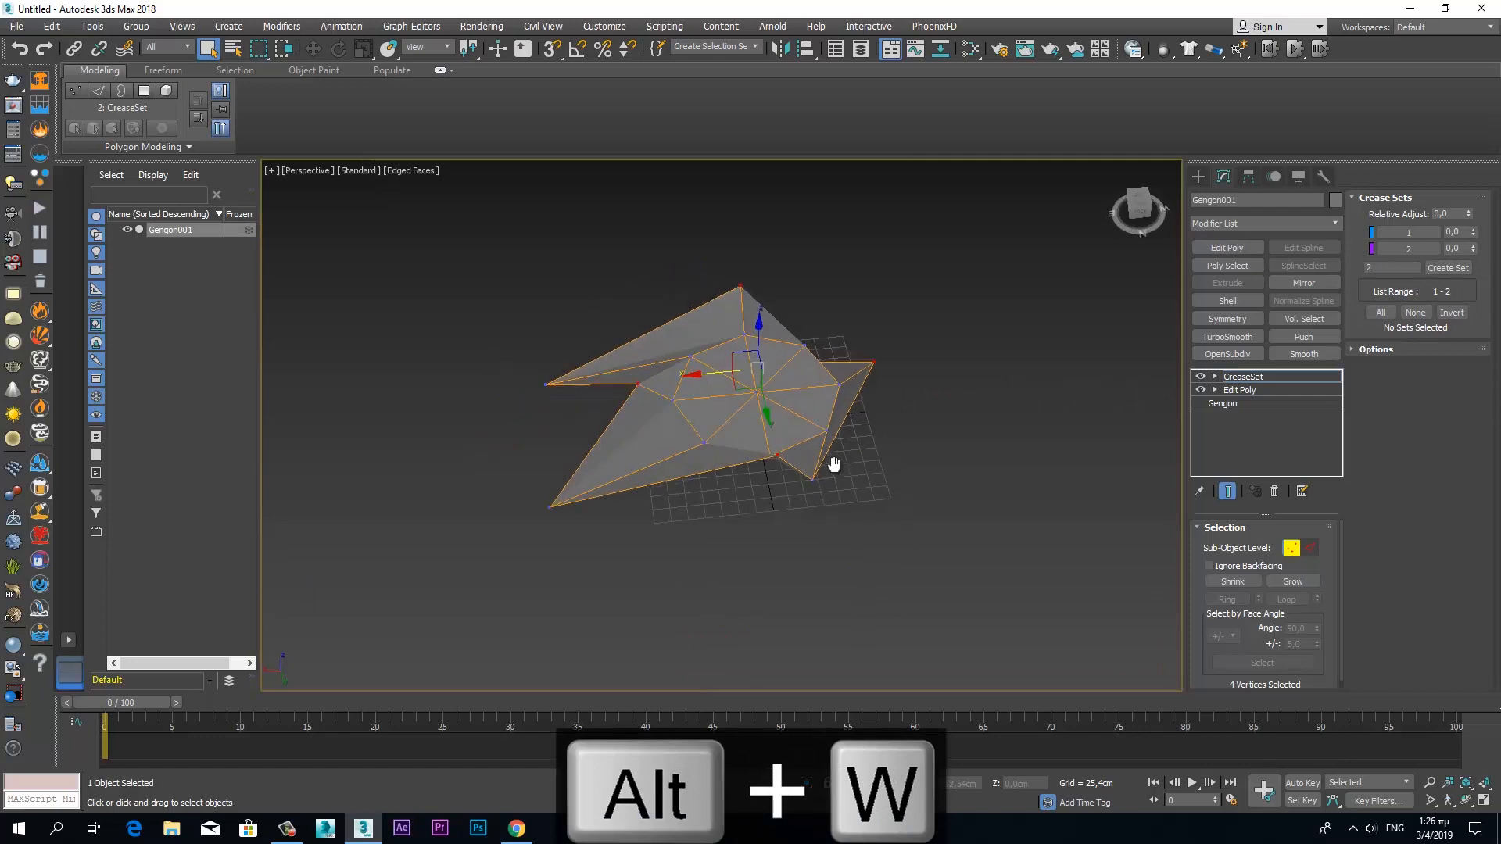
- Create a third crease set from the eight edges forming the inner ring
{"action": "scroll", "coordinate": [616, 303], "scroll_direction": "up", "scroll_amount": 5}
{"action": "middle_click_drag", "start_coordinate": [644, 301], "coordinate": [853, 506], "text": "alt"}
{"action": "middle_click_drag", "start_coordinate": [971, 542], "coordinate": [899, 406], "text": "alt"}
{"action": "left_click", "coordinate": [1449, 268]}
{"action": "middle_click_drag", "start_coordinate": [1172, 468], "coordinate": [1149, 494], "text": "alt"}
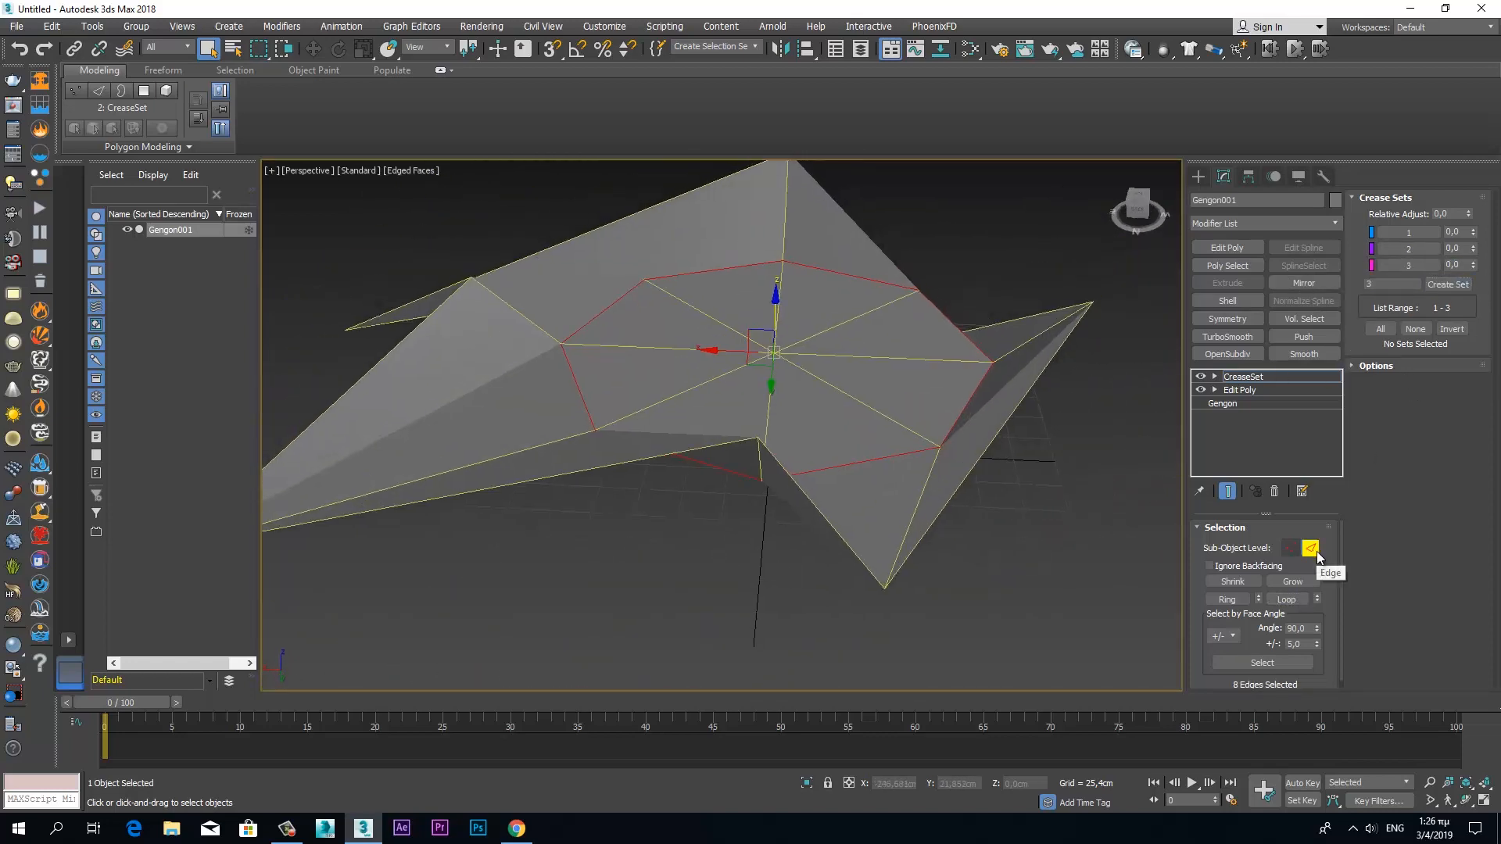
- Apply an OpenSubdiv modifier and sharpen the leg tips by raising crease set 1 to 1.0
{"action": "left_click", "coordinate": [1227, 354]}
{"action": "middle_click_drag", "start_coordinate": [1100, 419], "coordinate": [835, 438], "text": "alt"}
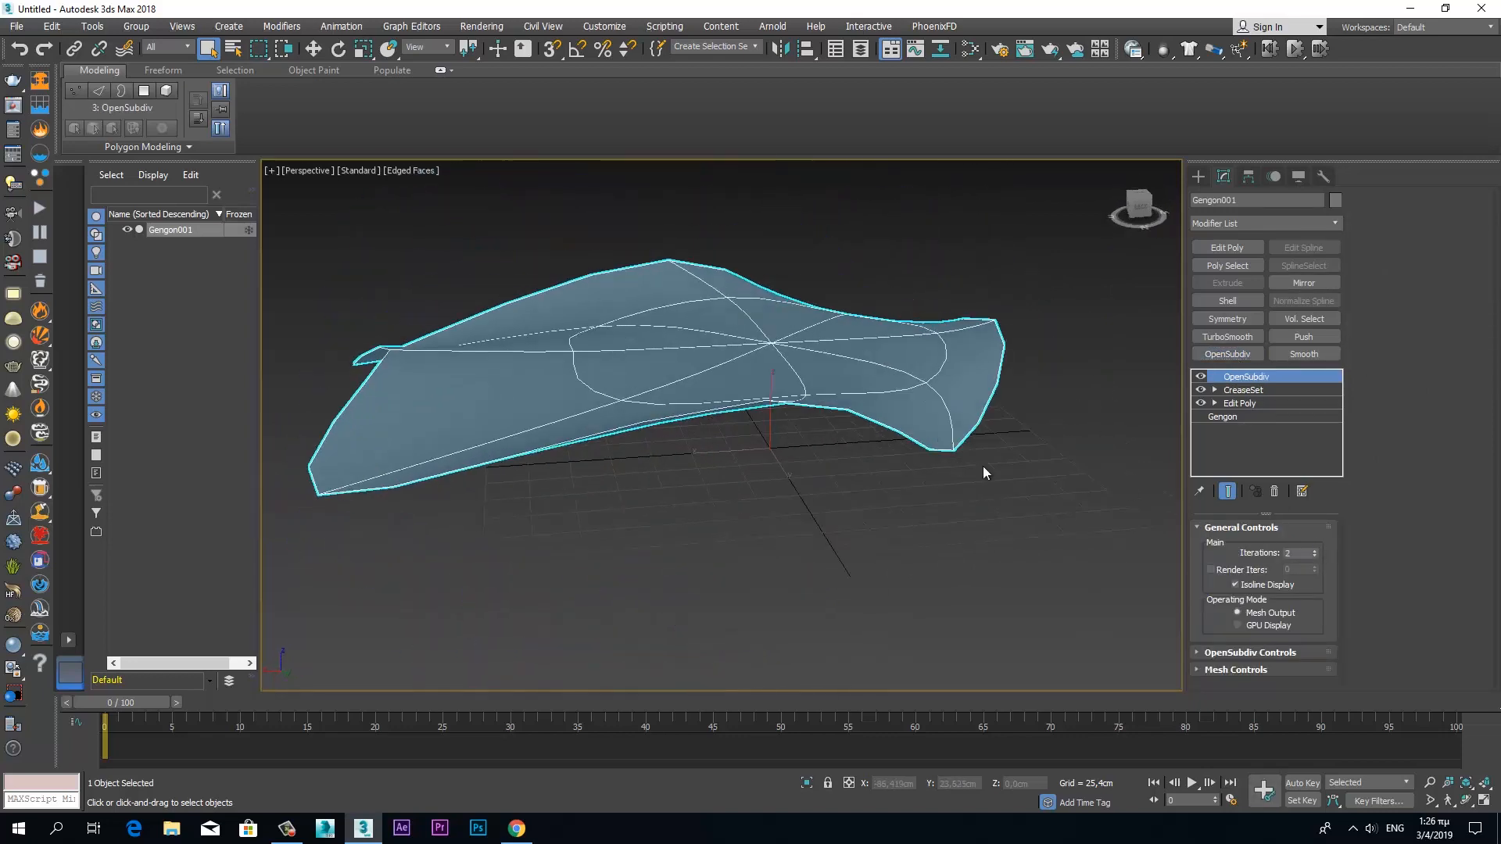
{"action": "left_click", "coordinate": [1243, 390]}
{"action": "left_click_drag", "start_coordinate": [1474, 232], "coordinate": [1476, 206]}
{"action": "middle_click_drag", "start_coordinate": [875, 391], "coordinate": [1029, 360], "text": "alt"}
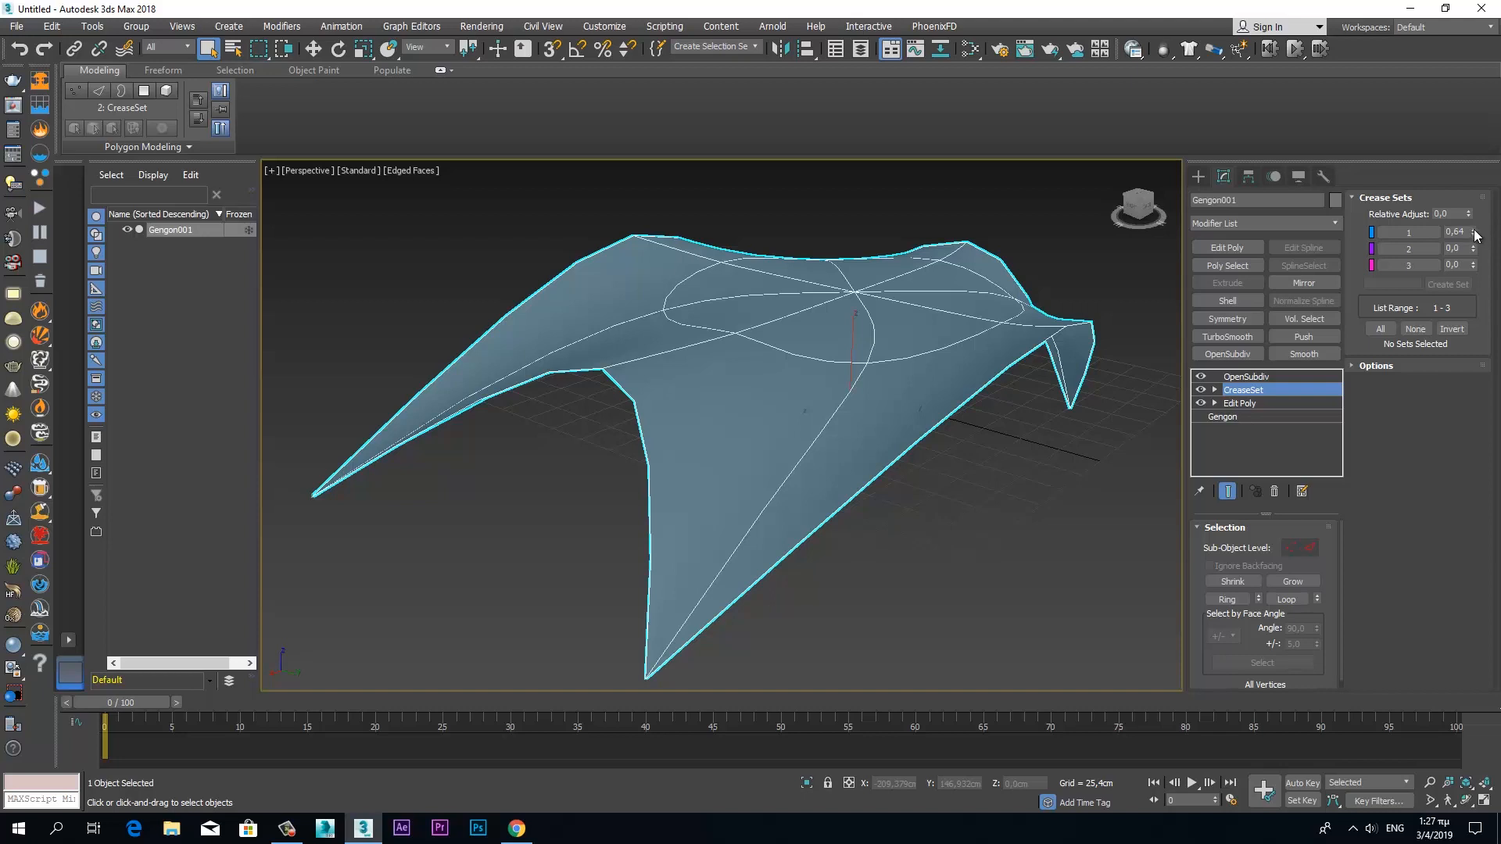
- Set the OpenSubdiv iterations to 4 and adjust crease set 2 to 0.16
{"action": "left_click", "coordinate": [1316, 550]}
{"action": "middle_click_drag", "start_coordinate": [1100, 480], "coordinate": [1063, 445], "text": "alt"}
{"action": "left_click", "coordinate": [1243, 390]}
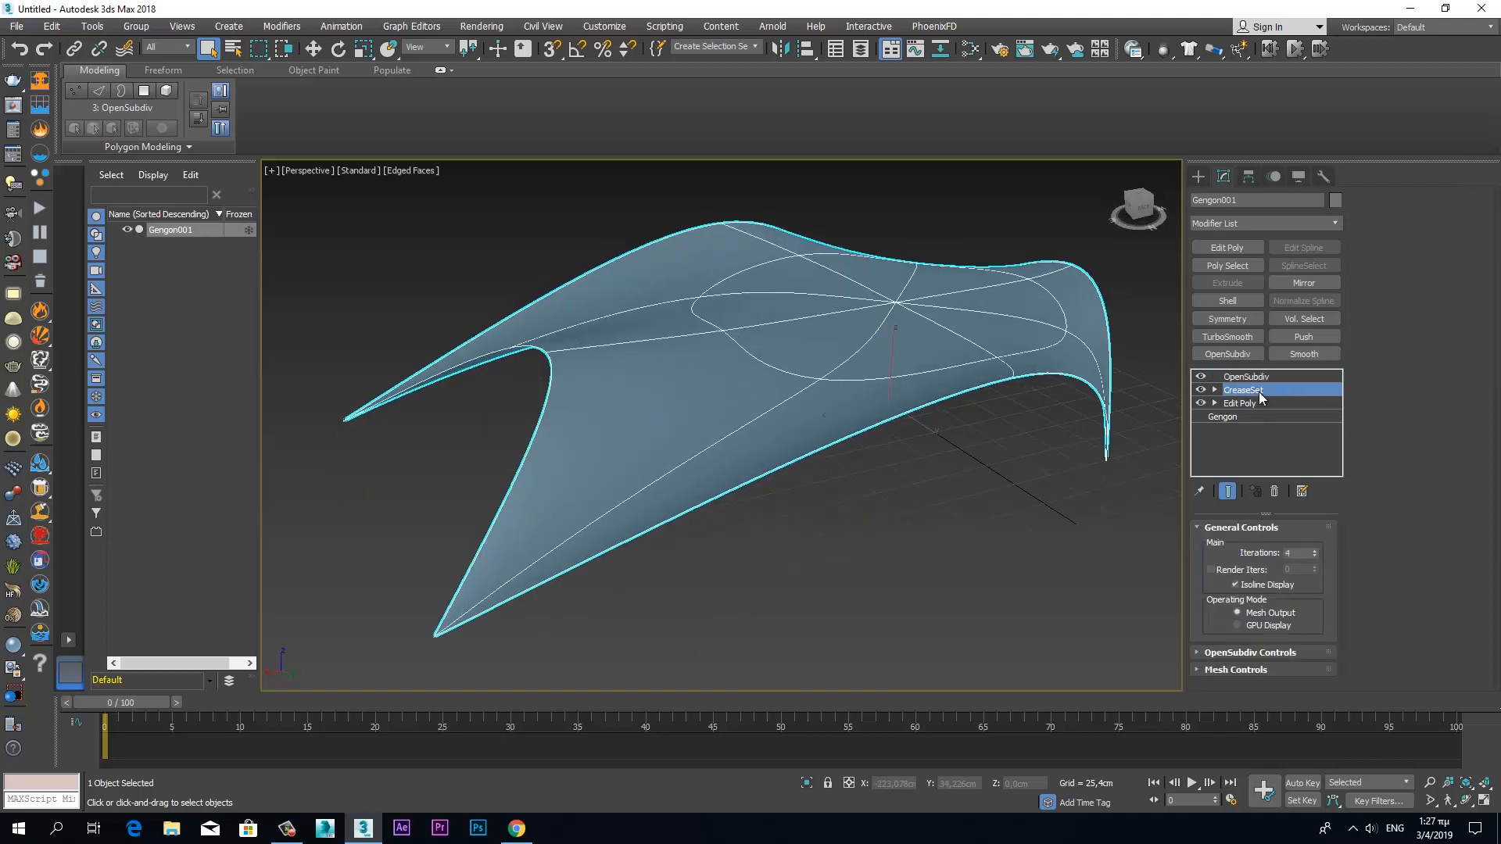
{"action": "left_click_drag", "start_coordinate": [1473, 248], "coordinate": [1461, 241]}
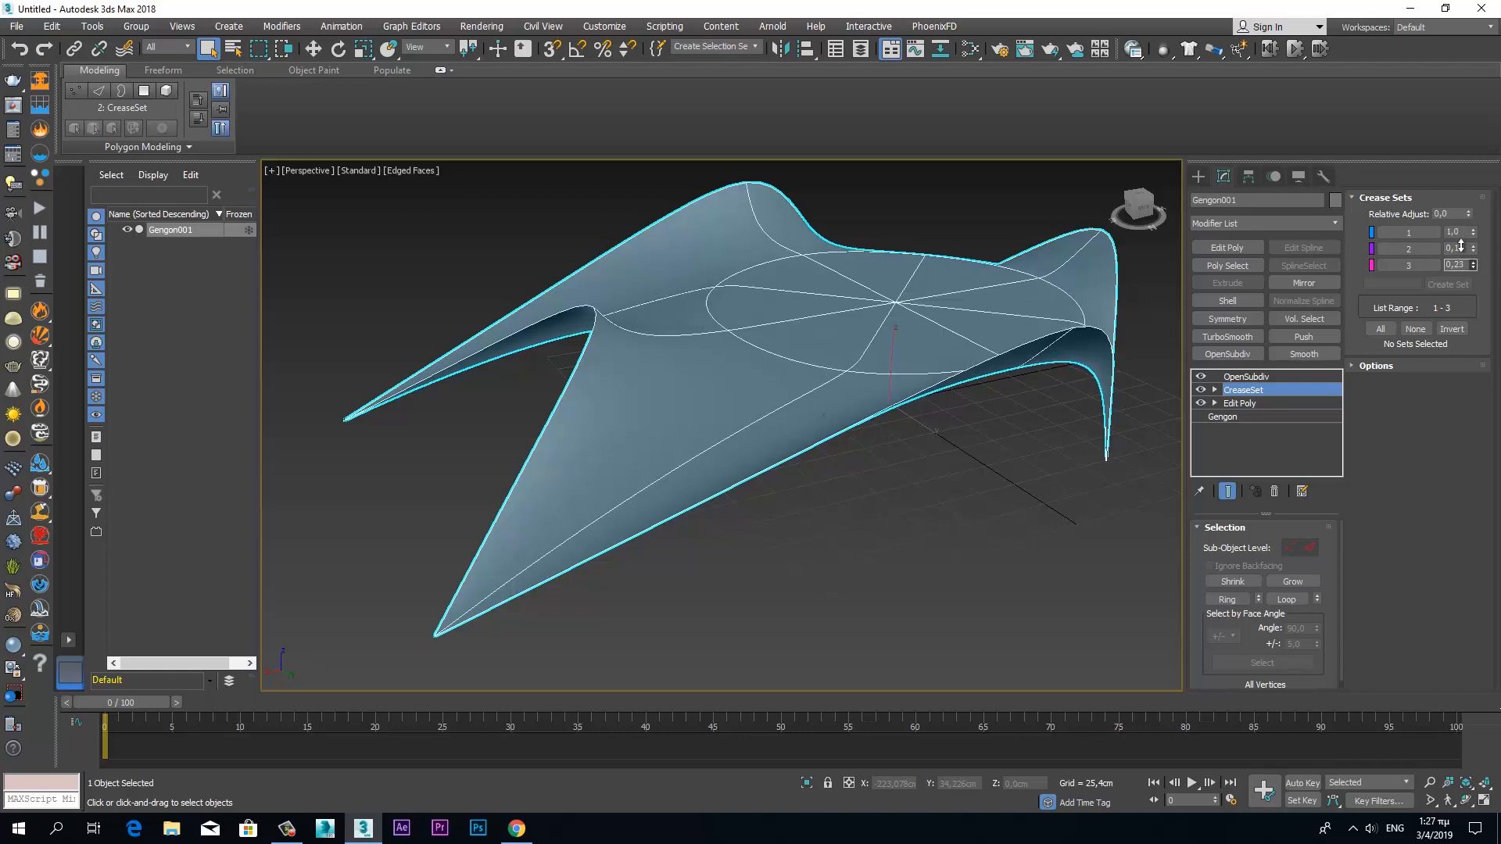
- Reset the inner ring's crease set 3 to 0.0
{"action": "left_click_drag", "start_coordinate": [1456, 260], "coordinate": [1455, 265]}
{"action": "middle_click_drag", "start_coordinate": [993, 407], "coordinate": [1008, 375], "text": "alt"}
{"action": "left_click_drag", "start_coordinate": [1473, 264], "coordinate": [1472, 268]}
- At the Edit Poly level, raise the outer vertex between the two short legs to about 133 cm with the subdivided end result shown
{"action": "middle_click_drag", "start_coordinate": [1024, 391], "coordinate": [914, 442], "text": "alt"}
{"action": "scroll", "coordinate": [857, 393], "scroll_direction": "down", "scroll_amount": 4}
{"action": "left_click", "coordinate": [1266, 402]}
{"action": "key", "text": "space"}
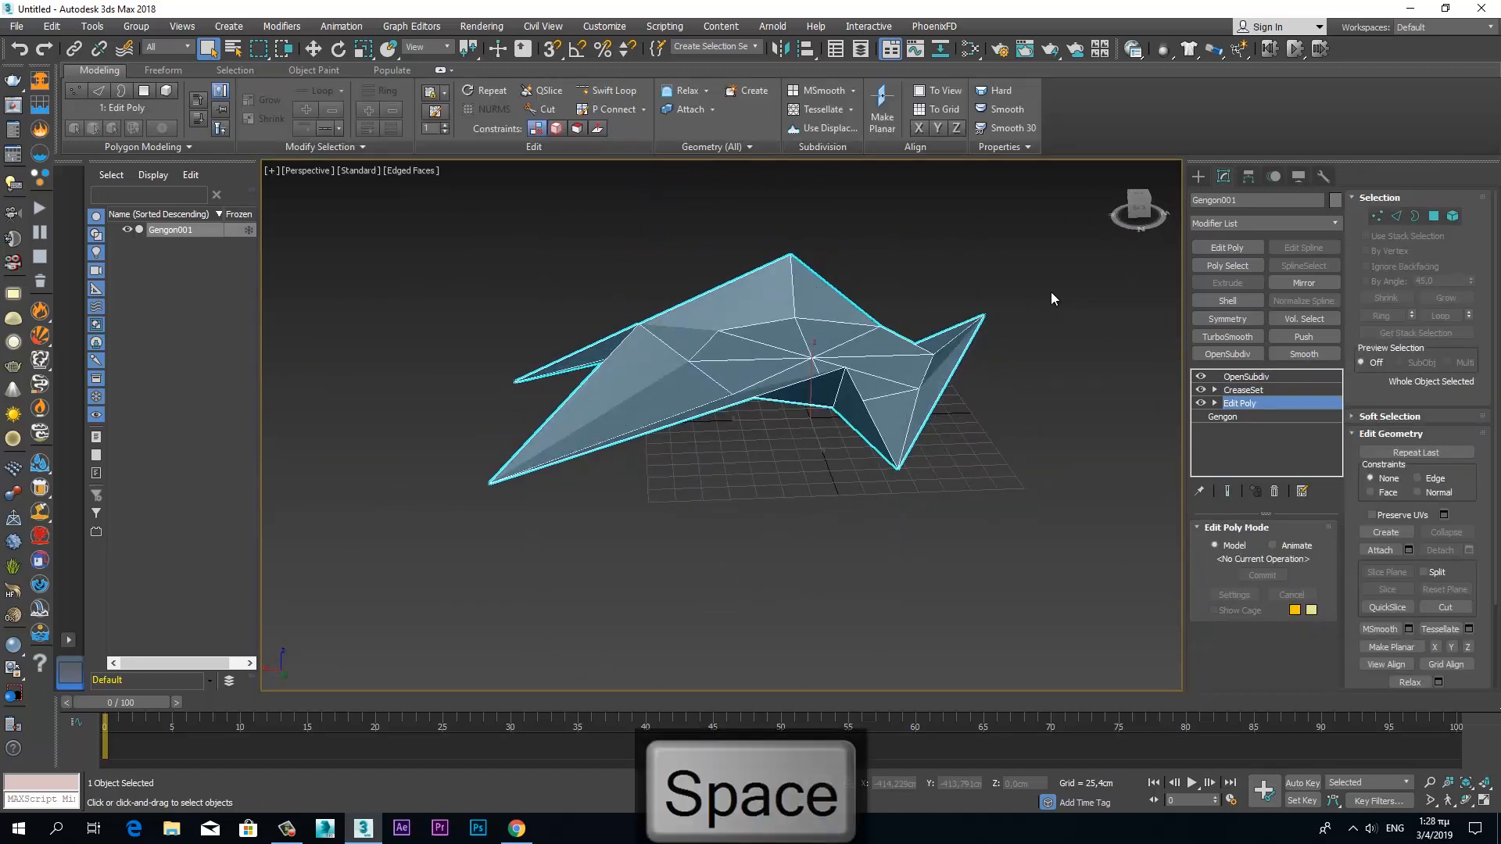
{"action": "key", "text": "1"}
{"action": "key", "text": "space"}
{"action": "key", "text": "space"}
{"action": "key", "text": "w"}
{"action": "key", "text": "alt+w"}
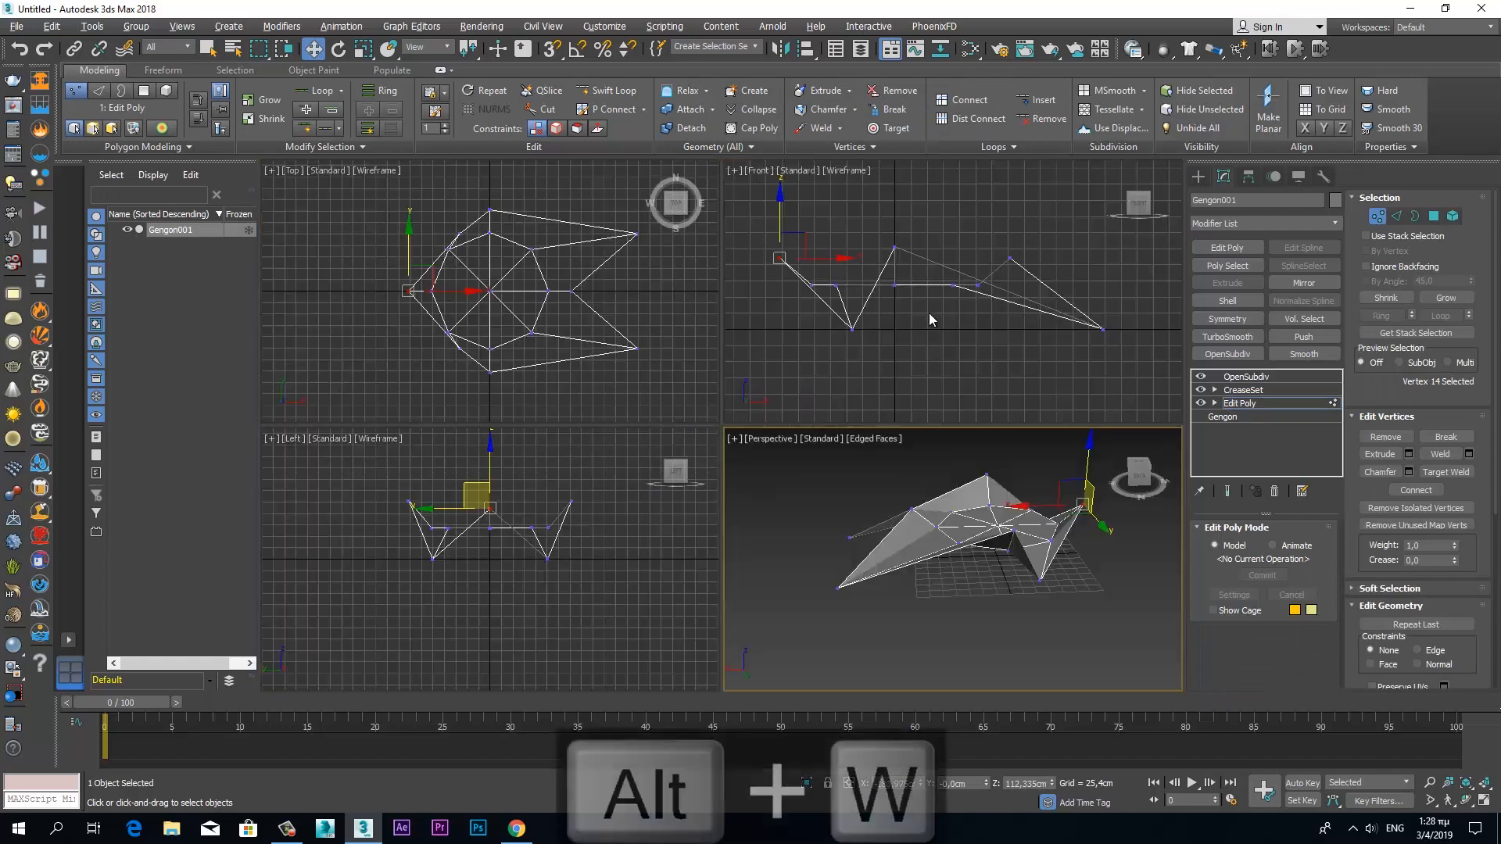
{"action": "key", "text": "alt+w"}
{"action": "key", "text": "alt+w"}
{"action": "middle_click", "coordinate": [852, 496]}
{"action": "key", "text": "space"}
{"action": "key", "text": "alt+w"}
{"action": "left_click_drag", "start_coordinate": [981, 260], "coordinate": [981, 259]}
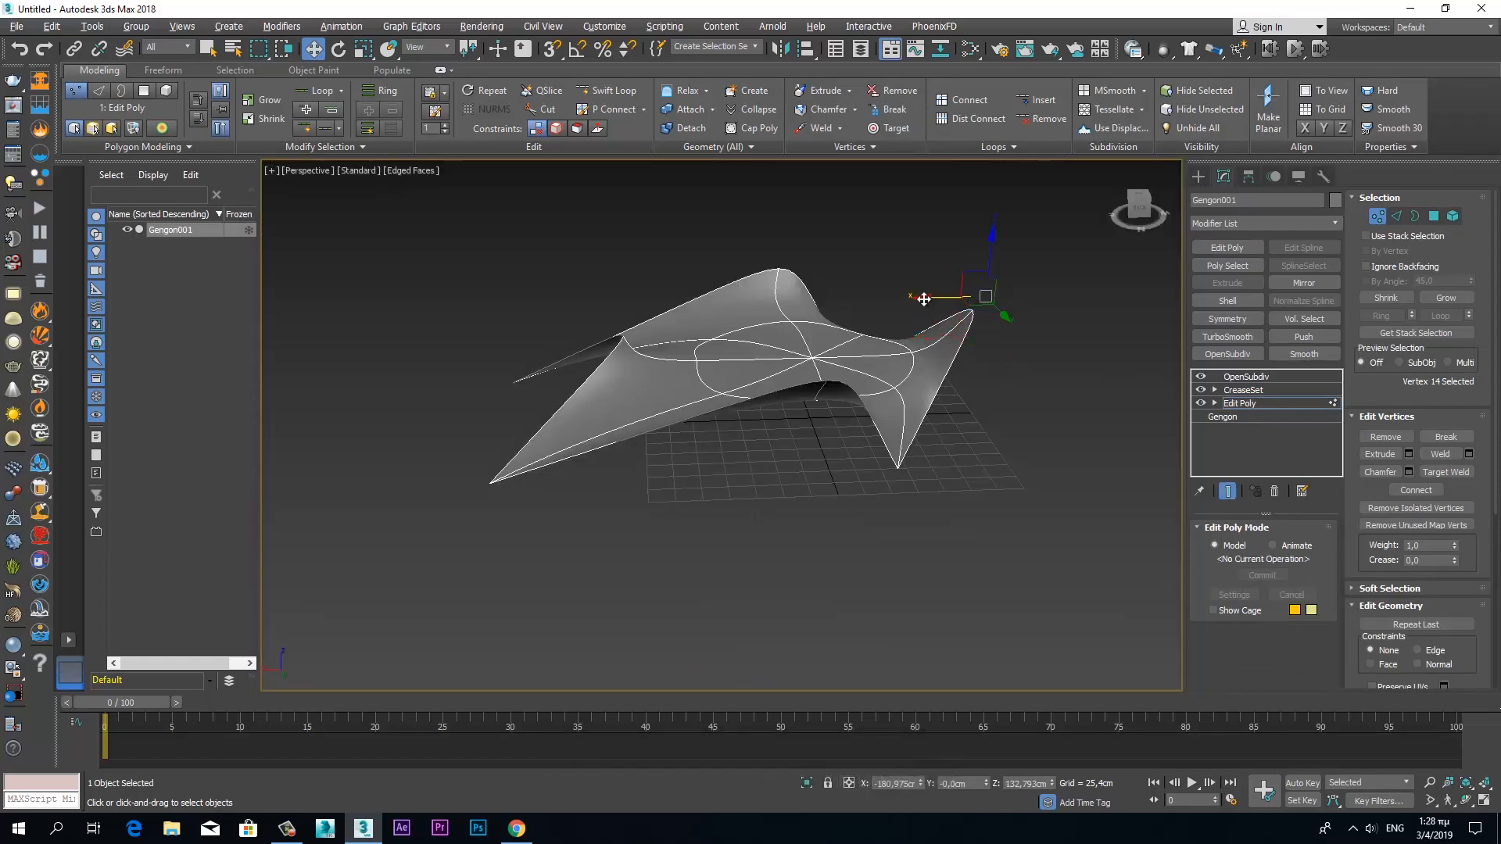
- Shift the same outer vertex inward along X, readjust its height, and leave vertex editing
{"action": "left_click_drag", "start_coordinate": [964, 347], "coordinate": [908, 372]}
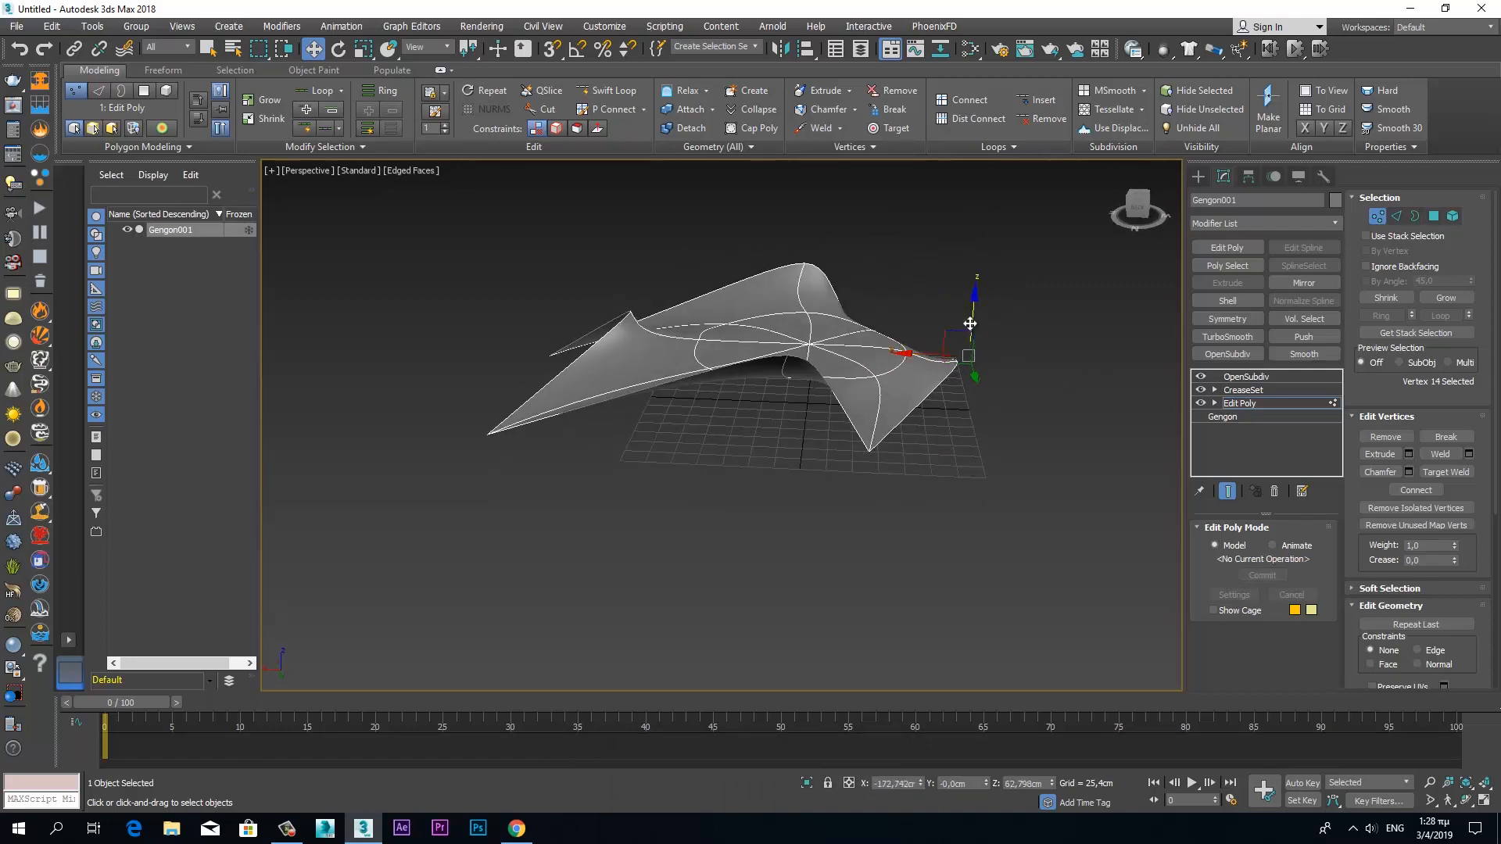
{"action": "mouse_move", "coordinate": [956, 414]}
{"action": "middle_mouse_down", "text": "alt"}
{"action": "mouse_move", "coordinate": [907, 391]}
{"action": "mouse_move", "coordinate": [962, 402]}
{"action": "middle_mouse_up", "text": "alt"}
{"action": "left_click", "coordinate": [1377, 216]}
{"action": "middle_click_drag", "start_coordinate": [844, 352], "coordinate": [883, 399], "text": "alt"}
- Reduce the OpenSubdiv iterations and add a Shell modifier with an outer amount of 2 cm
{"action": "left_click", "coordinate": [1246, 377]}
{"action": "middle_click_drag", "start_coordinate": [1180, 419], "coordinate": [1125, 434], "text": "alt"}
{"action": "left_click", "coordinate": [1315, 551]}
{"action": "middle_click_drag", "start_coordinate": [1032, 500], "coordinate": [987, 528], "text": "alt"}
{"action": "left_click", "coordinate": [1227, 301]}
{"action": "scroll", "coordinate": [988, 458], "scroll_direction": "up", "scroll_amount": 5}
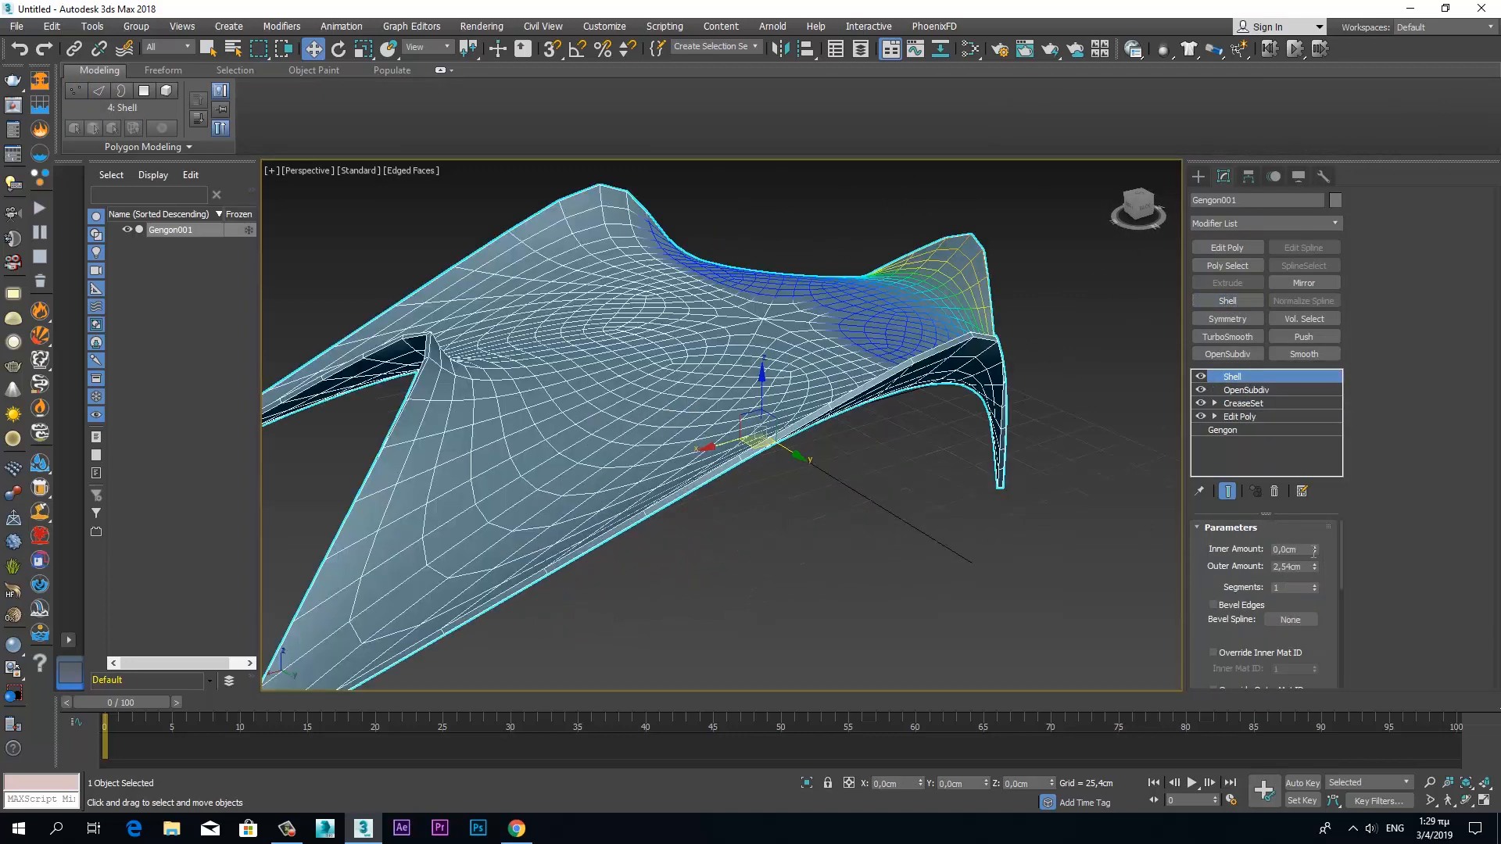
{"action": "key", "text": "Return"}
- Add a TurboSmooth modifier above the Shell and set the OpenSubdiv iterations to 4
{"action": "left_click", "coordinate": [1227, 336]}
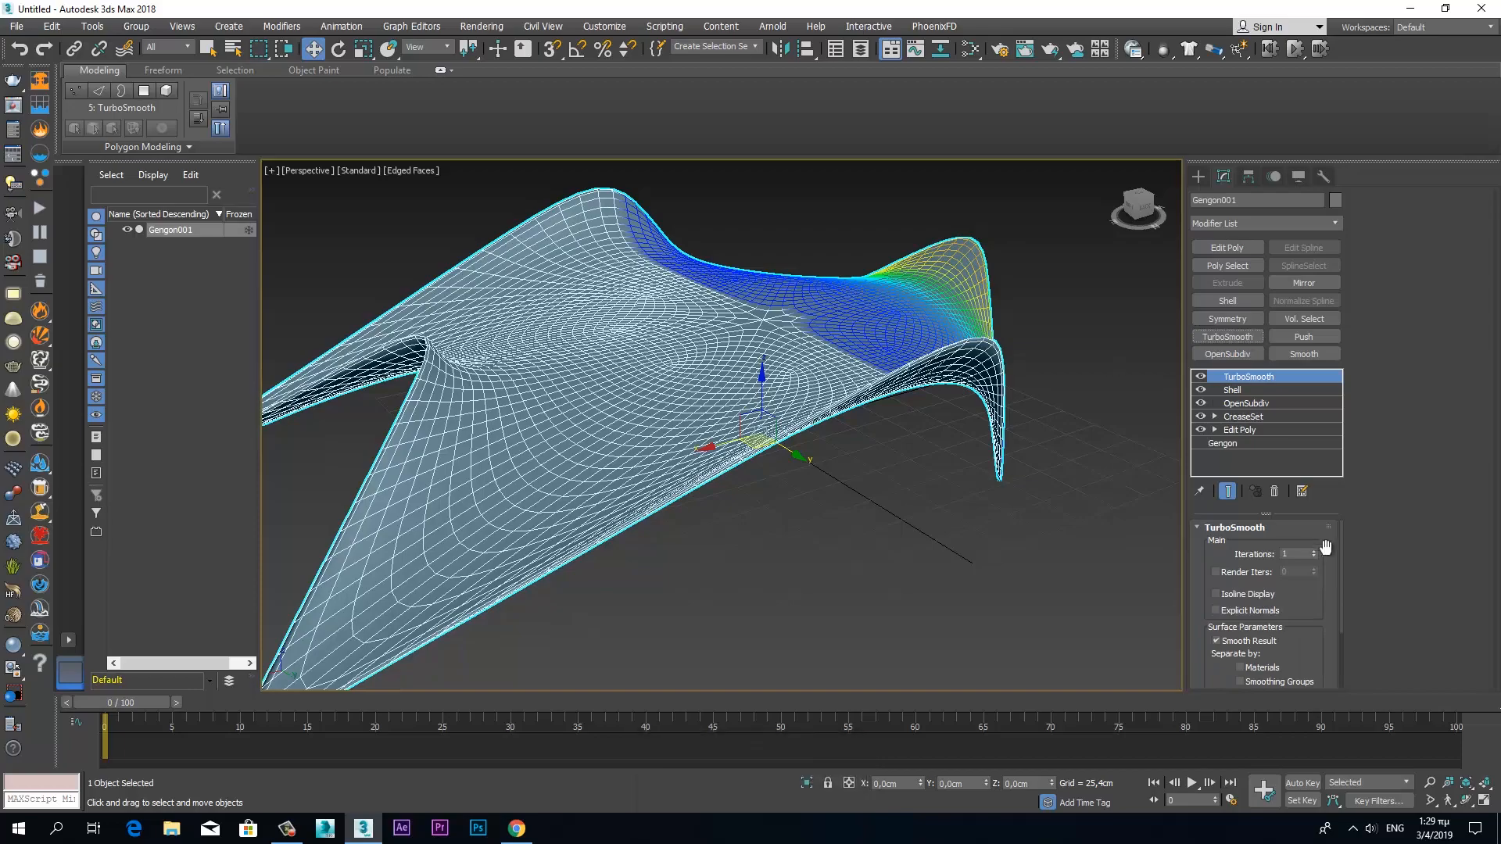
{"action": "middle_click_drag", "start_coordinate": [996, 539], "coordinate": [1268, 411], "text": "alt"}
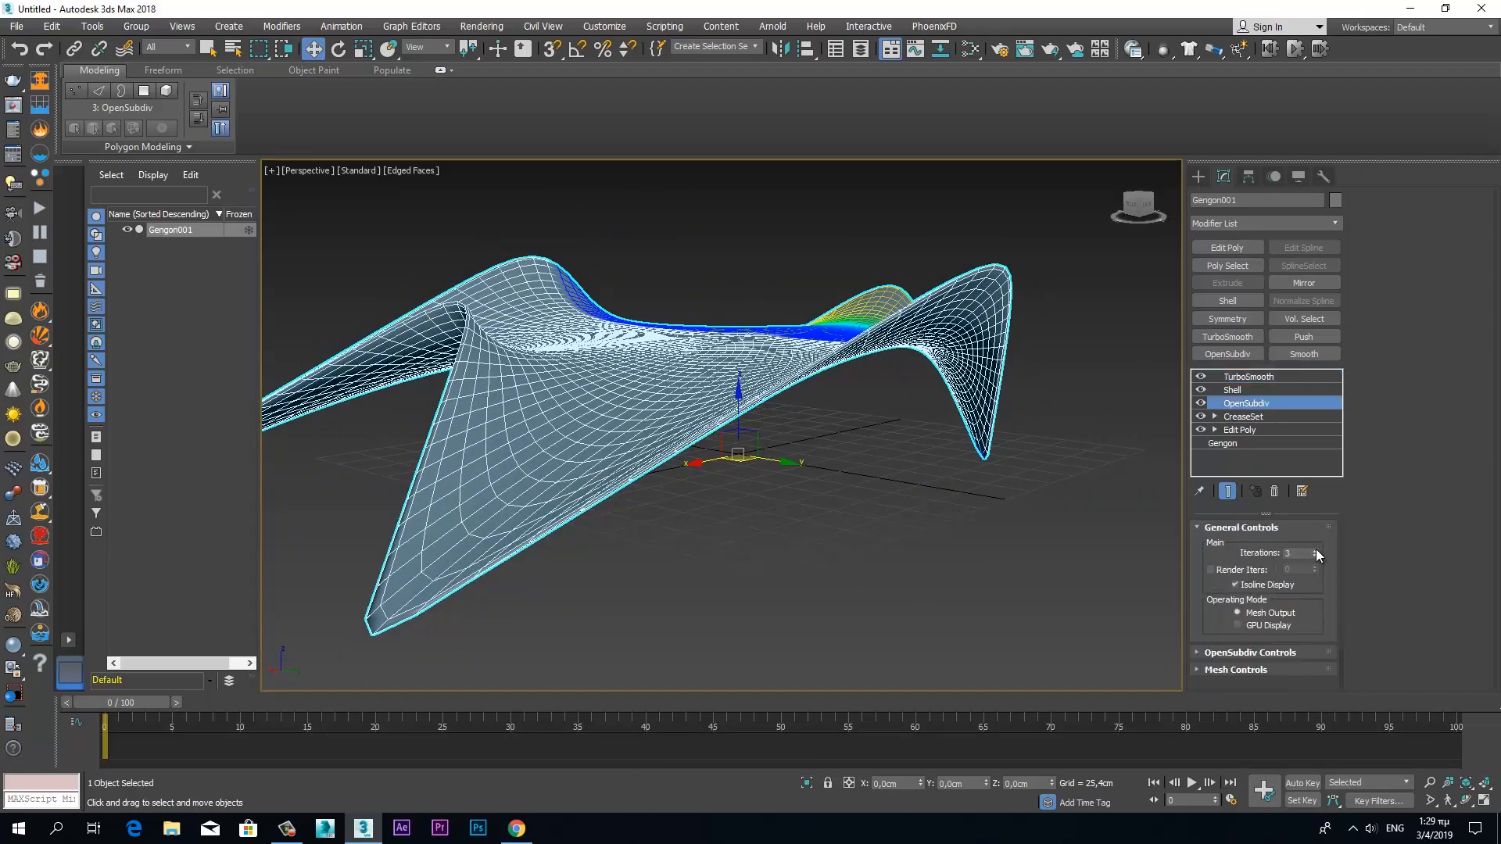
{"action": "left_click", "coordinate": [1239, 378]}
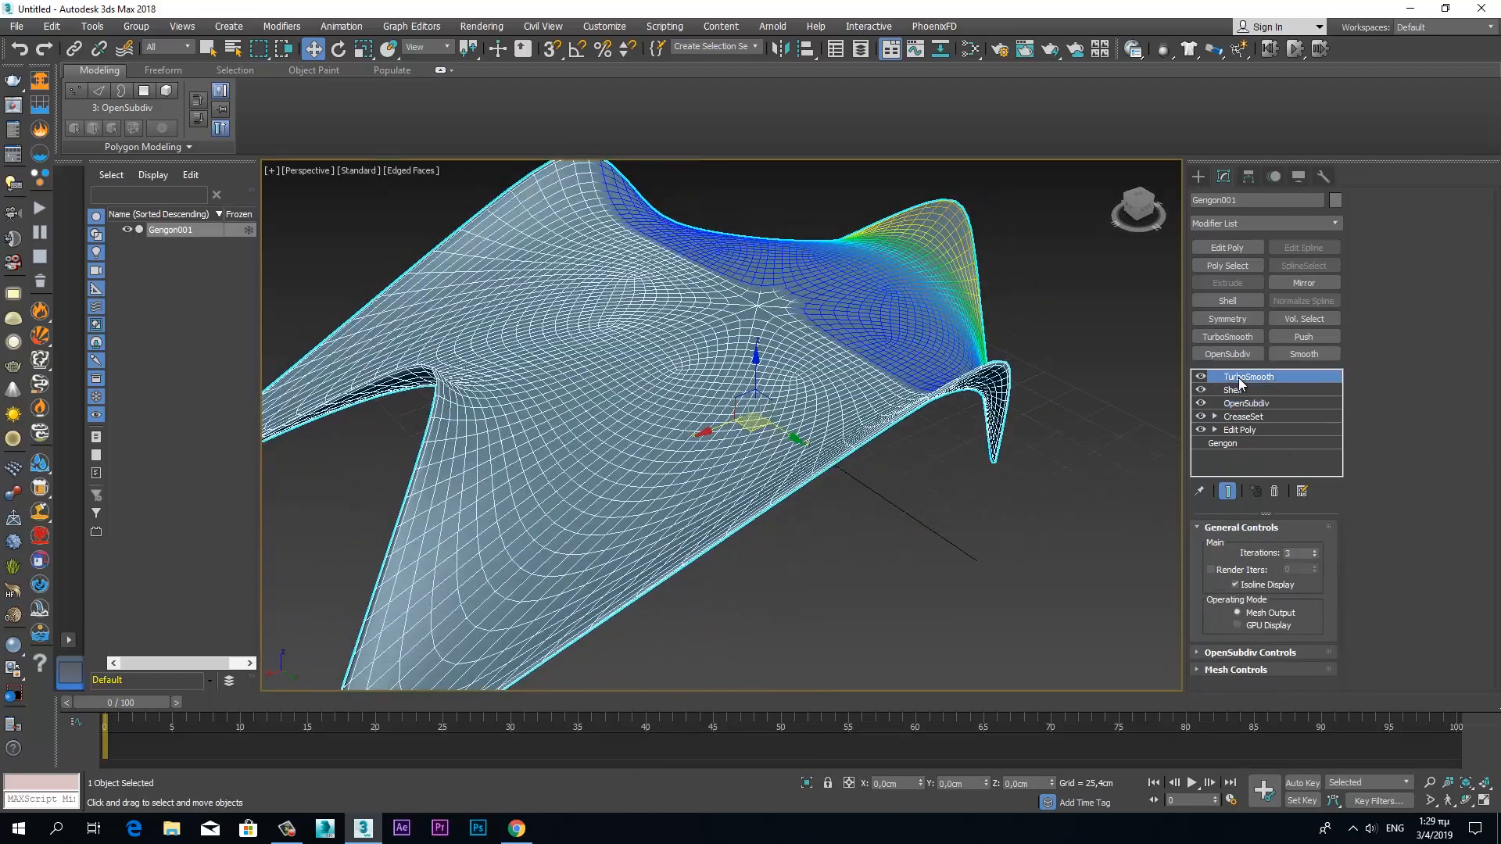
{"action": "mouse_move", "coordinate": [1030, 458]}
{"action": "middle_mouse_down", "text": "alt"}
{"action": "mouse_move", "coordinate": [1138, 411]}
{"action": "mouse_move", "coordinate": [1048, 495]}
{"action": "mouse_move", "coordinate": [1029, 449]}
{"action": "mouse_move", "coordinate": [1035, 461]}
{"action": "middle_mouse_up", "text": "alt"}
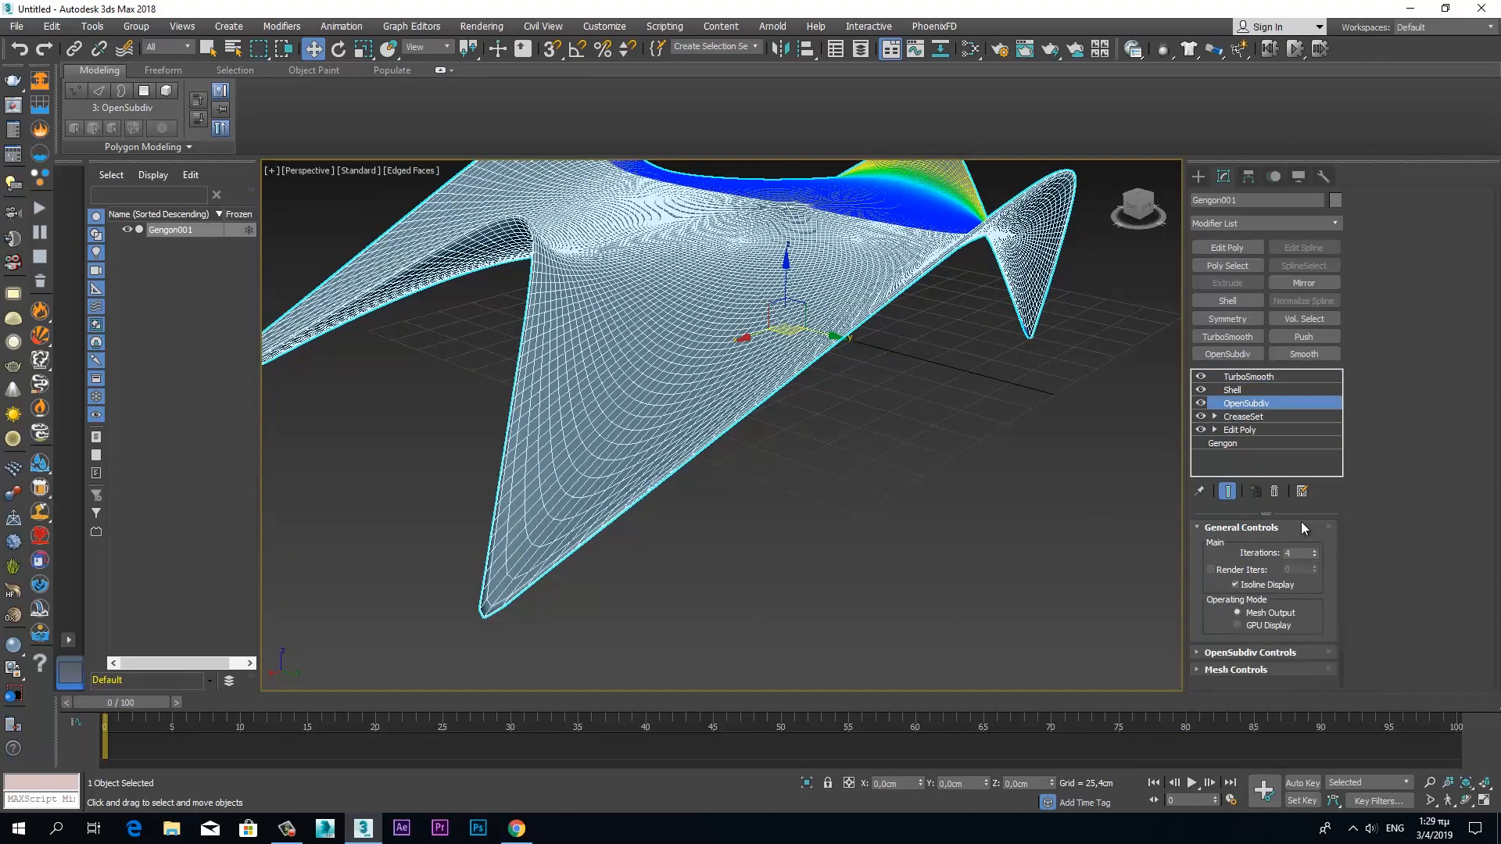
- Try a denser TurboSmooth on the model and review the crease set values
{"action": "left_click", "coordinate": [1248, 376]}
{"action": "left_click", "coordinate": [1255, 417]}
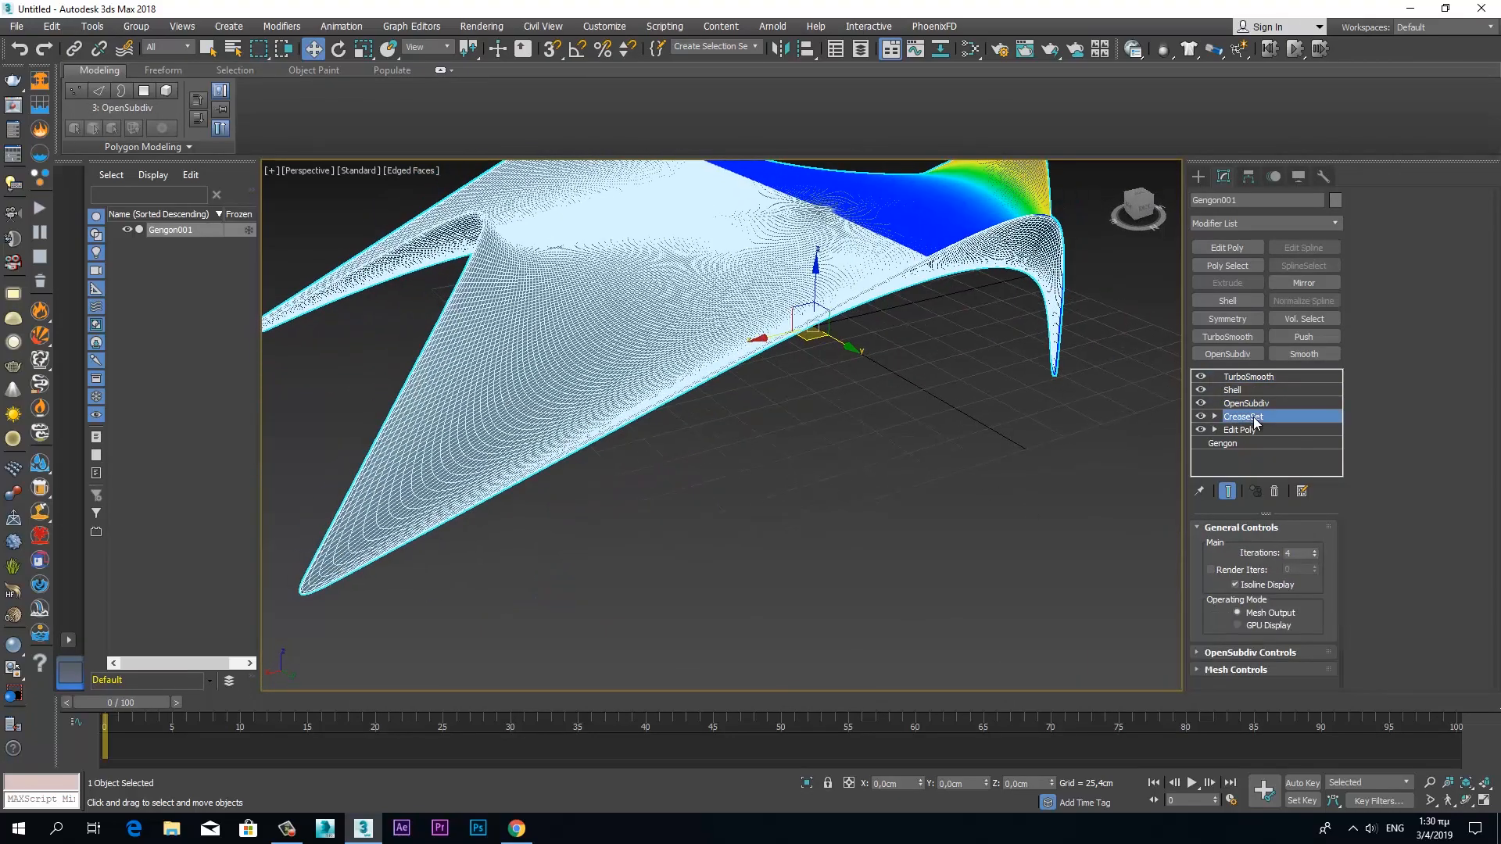
{"action": "middle_click_drag", "start_coordinate": [1030, 335], "coordinate": [1044, 347], "text": "alt"}
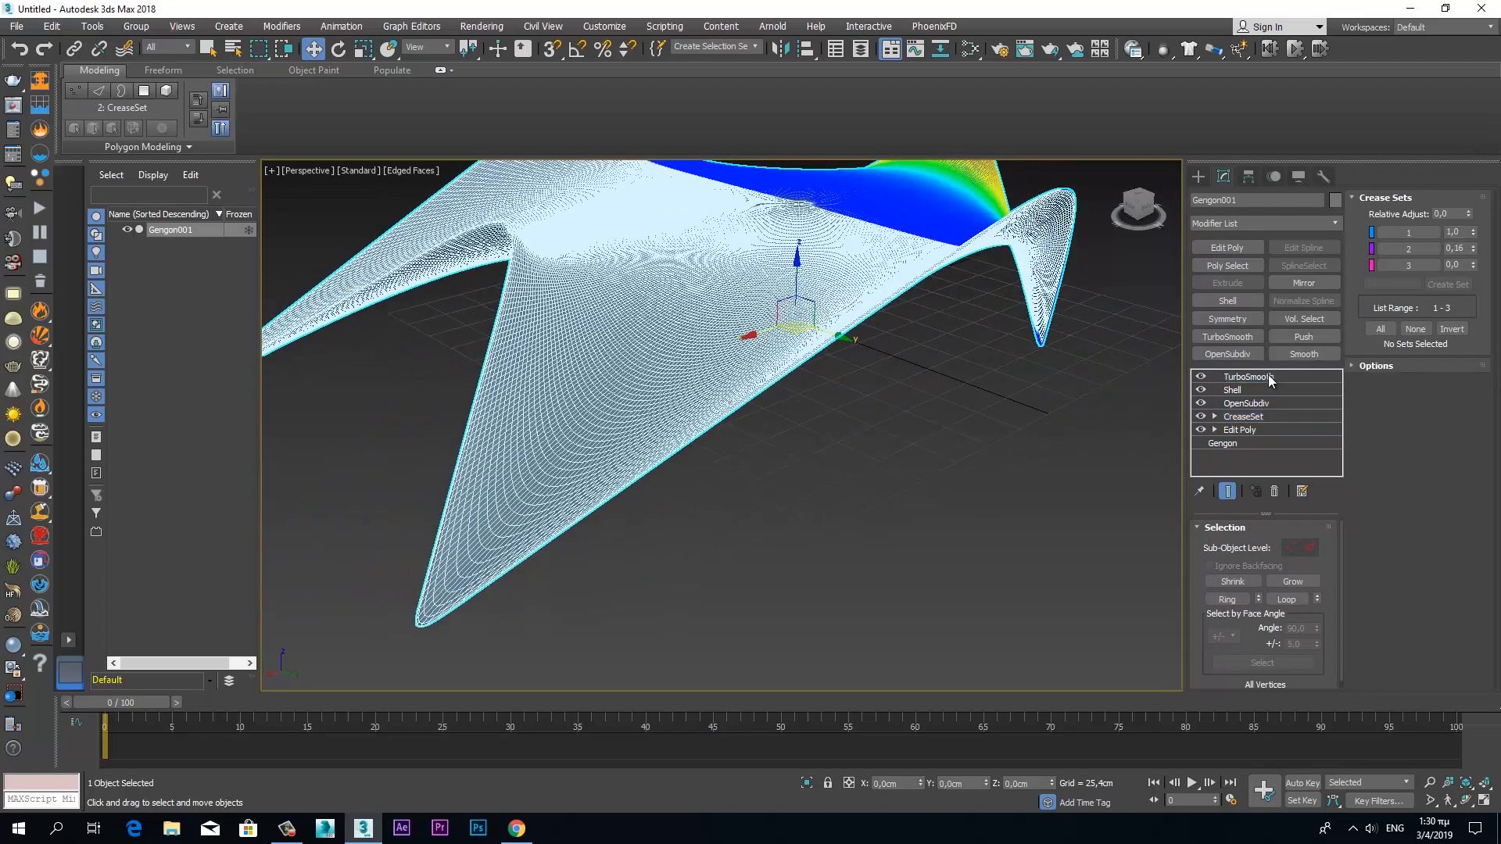
{"action": "left_click", "coordinate": [1251, 376]}
{"action": "middle_click_drag", "start_coordinate": [1086, 523], "coordinate": [1021, 518], "text": "alt"}
- Set the Shell to 2 segments and lower the OpenSubdiv iterations, trying GPU Display before returning to Mesh Output
{"action": "left_click", "coordinate": [1235, 389]}
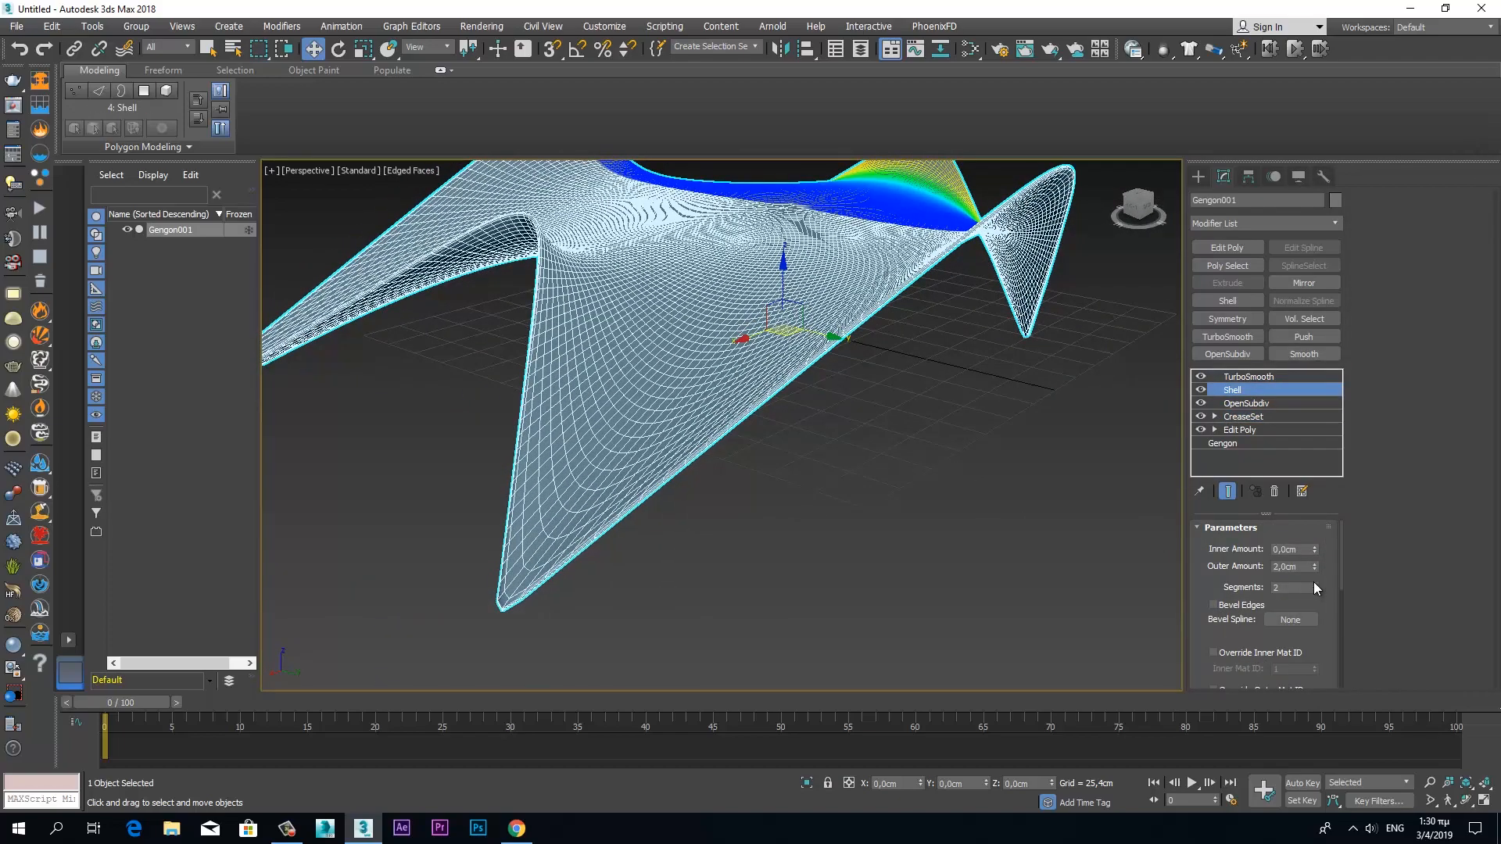
{"action": "left_click", "coordinate": [1264, 403]}
{"action": "left_click", "coordinate": [1211, 569]}
{"action": "left_click", "coordinate": [1237, 625]}
{"action": "left_click", "coordinate": [1237, 612]}
- Set the Shell's inner and outer amounts to 1 cm each and its segments to 1
{"action": "left_click", "coordinate": [1232, 390]}
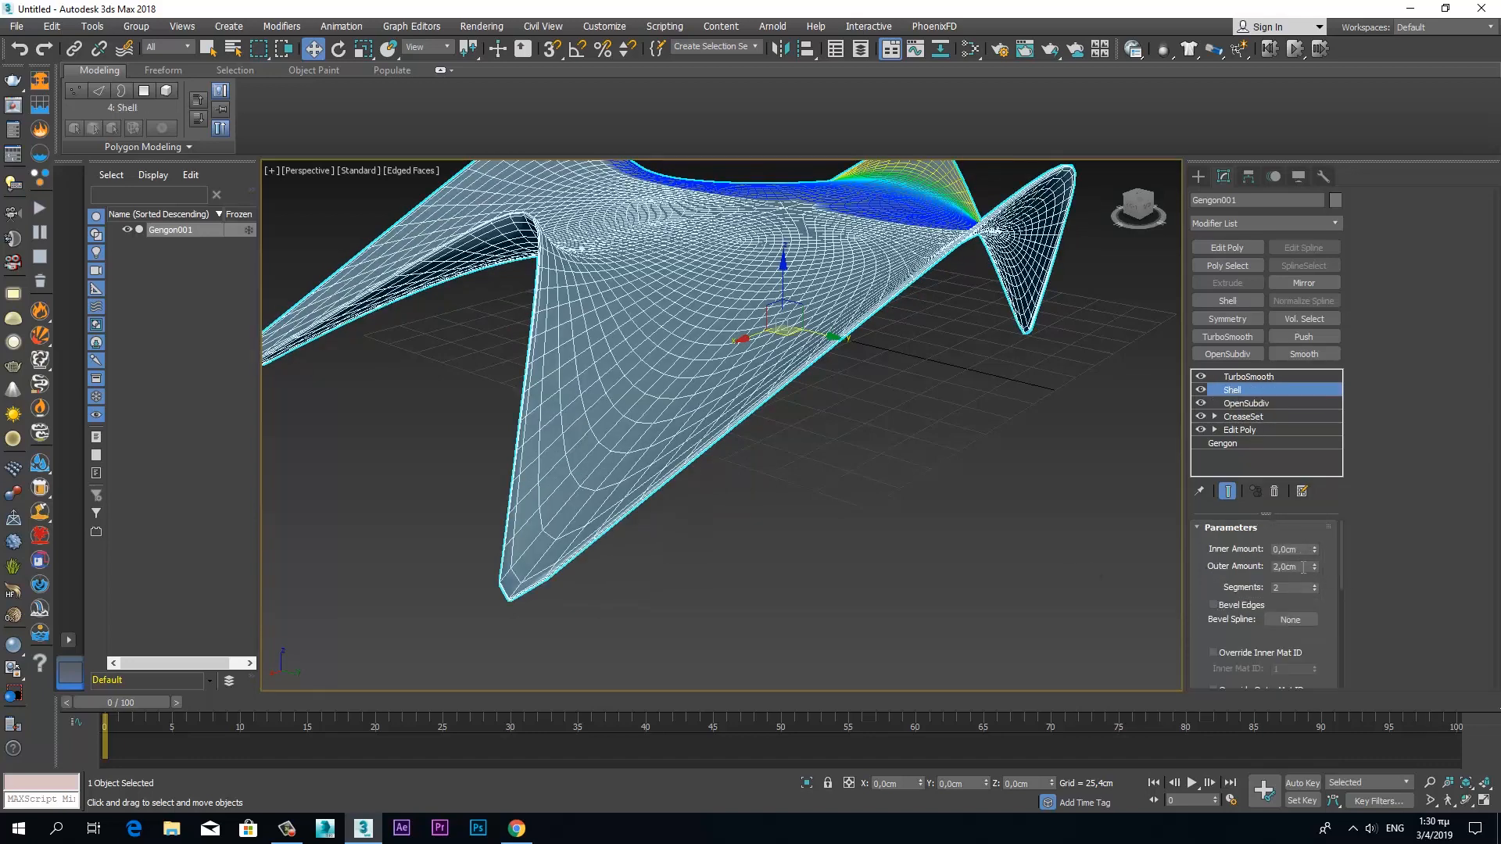
{"action": "left_click_drag", "start_coordinate": [1303, 568], "coordinate": [1177, 567]}
{"action": "type", "text": "1"}
{"action": "key", "text": "shift+Tab"}
{"action": "type", "text": "1"}
{"action": "key", "text": "Return"}
{"action": "middle_click_drag", "start_coordinate": [791, 577], "coordinate": [734, 576], "text": "alt"}
{"action": "left_click", "coordinate": [1314, 590]}
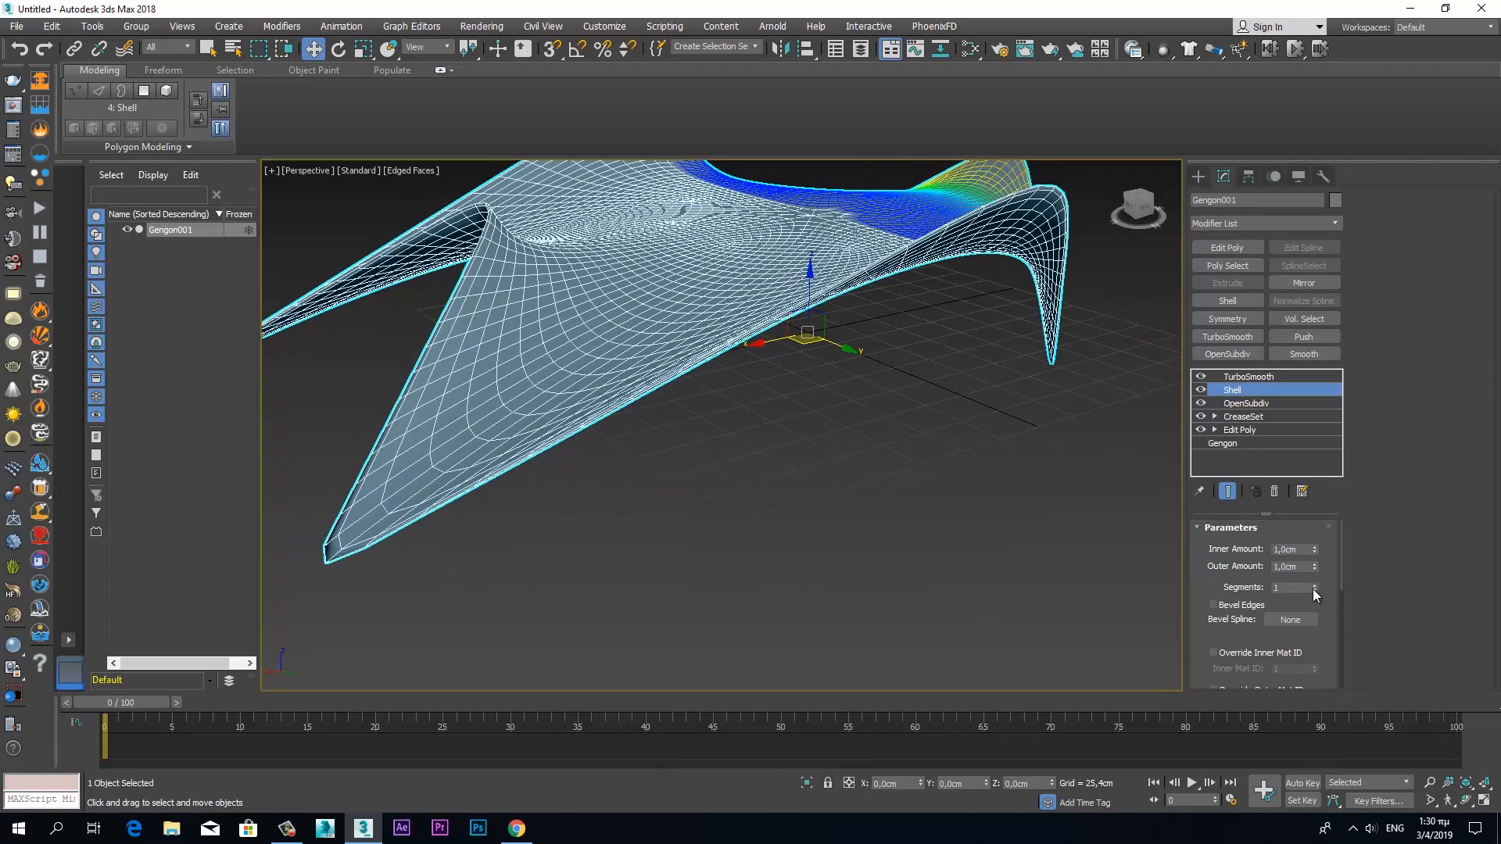
- Try a higher TurboSmooth iteration count and return it to 1
{"action": "left_click", "coordinate": [1248, 376]}
{"action": "middle_click_drag", "start_coordinate": [1016, 473], "coordinate": [907, 438], "text": "alt"}
{"action": "left_click", "coordinate": [1313, 550]}
{"action": "left_click", "coordinate": [1313, 556]}
{"action": "left_click", "coordinate": [1313, 557]}
- Convert the whole modifier stack to an Editable Poly
{"action": "middle_click_drag", "start_coordinate": [968, 495], "coordinate": [876, 472], "text": "alt"}
{"action": "right_click", "coordinate": [816, 475]}
{"action": "mouse_move", "coordinate": [927, 641]}
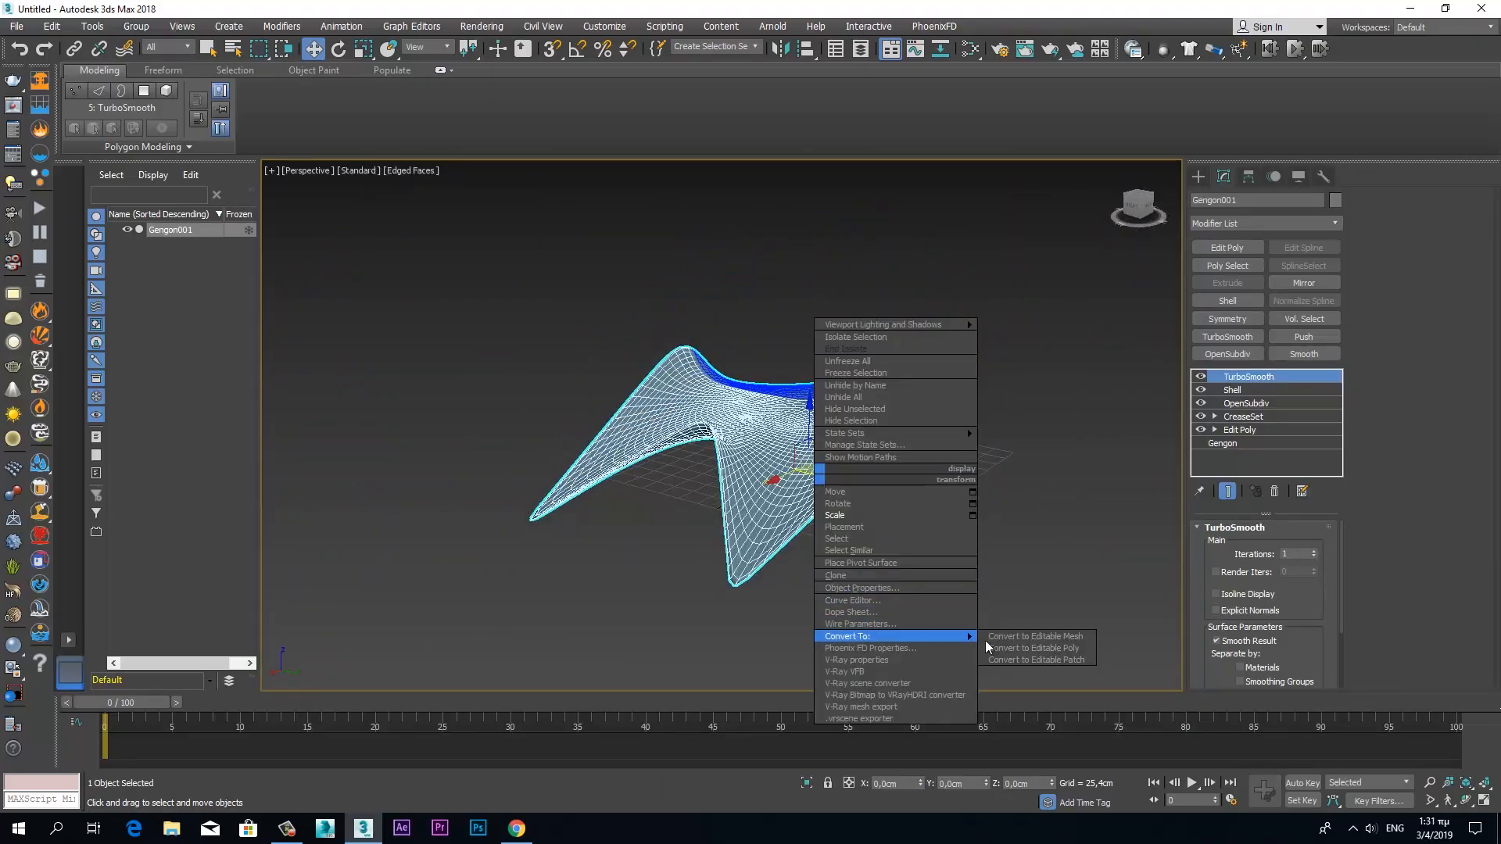
{"action": "left_click", "coordinate": [1031, 648]}
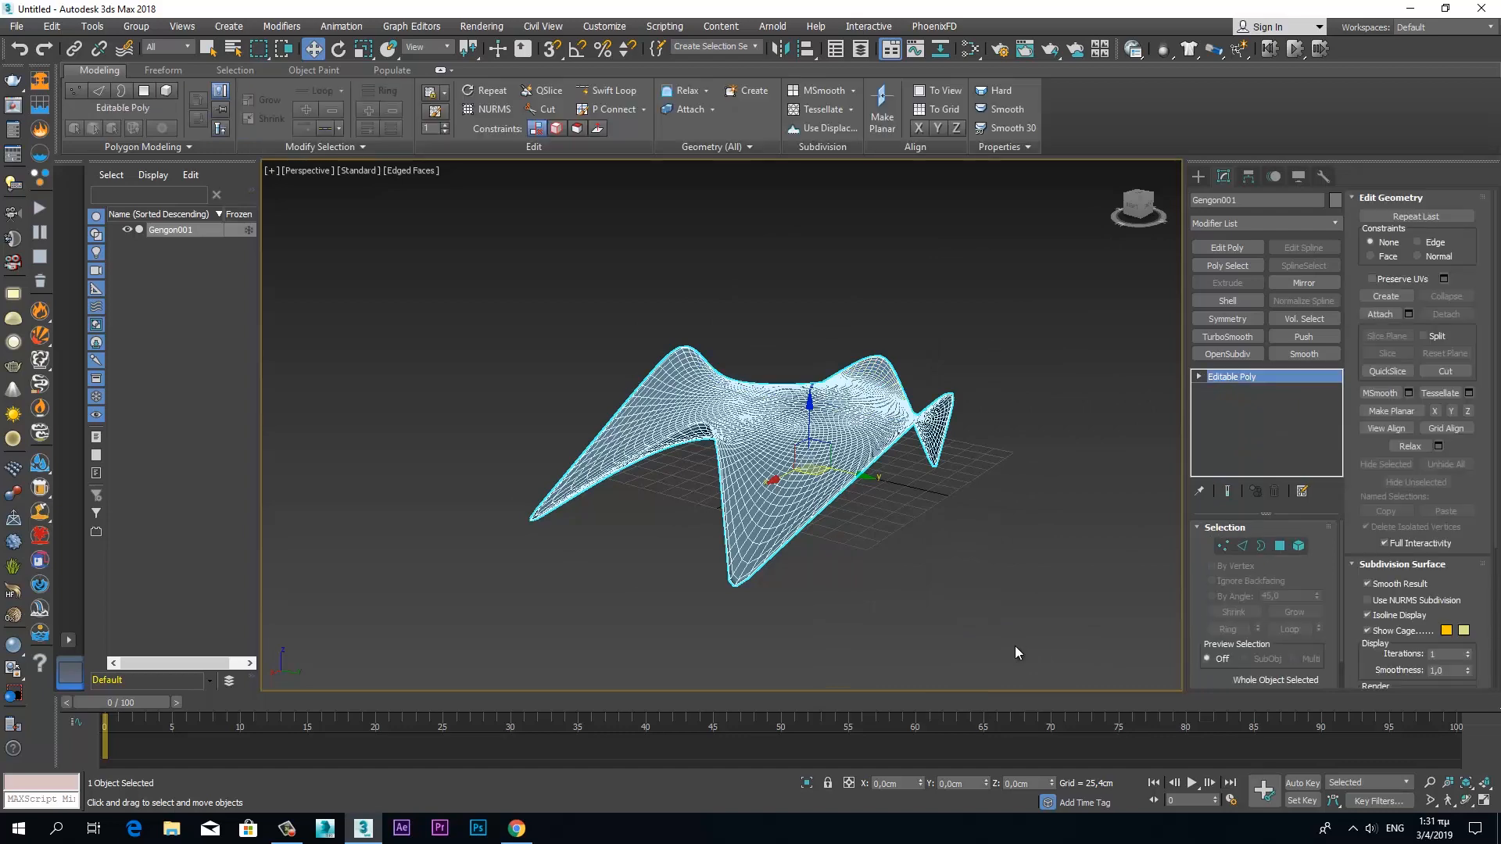
- Select the loop of thin polygons running along the rim and detach it as a separate object
{"action": "middle_click_drag", "start_coordinate": [735, 472], "coordinate": [699, 460], "text": "alt"}
{"action": "key", "text": "4"}
{"action": "scroll", "coordinate": [811, 295], "scroll_direction": "up", "scroll_amount": 5}
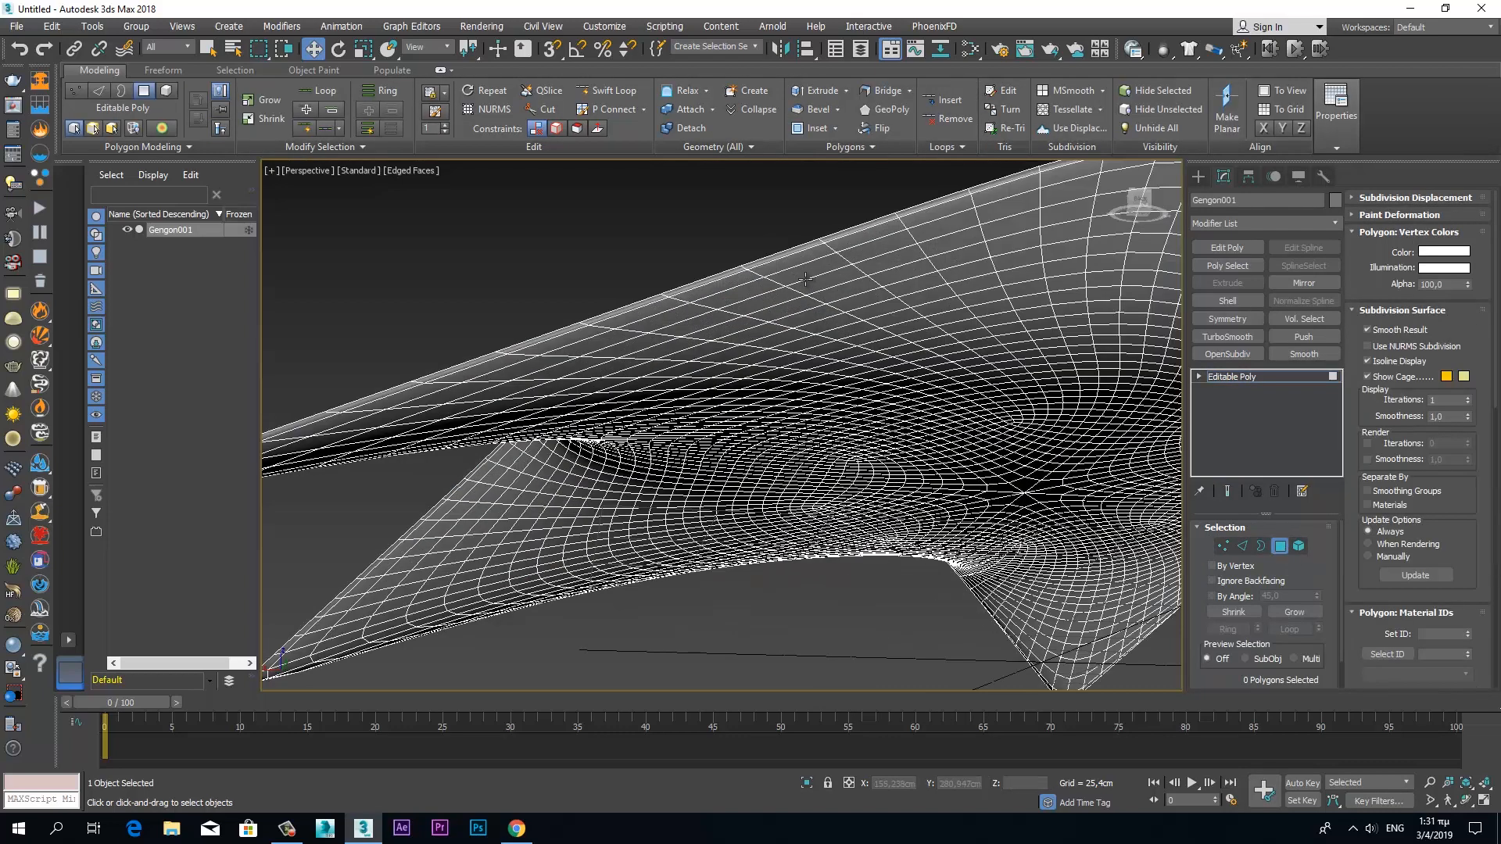
{"action": "left_click", "coordinate": [862, 241], "text": "shift"}
{"action": "scroll", "coordinate": [1485, 547], "scroll_direction": "down", "scroll_amount": 10}
{"action": "left_click", "coordinate": [1454, 598]}
{"action": "left_click", "coordinate": [801, 421]}
- Add a Shell modifier to the detached rim strip with 3 cm outer amount, 0 cm inner amount and 3 segments
{"action": "left_click", "coordinate": [168, 230]}
{"action": "left_click", "coordinate": [1227, 301]}
{"action": "left_click_drag", "start_coordinate": [1314, 549], "coordinate": [1310, 481]}
{"action": "middle_click_drag", "start_coordinate": [977, 457], "coordinate": [844, 324], "text": "alt"}
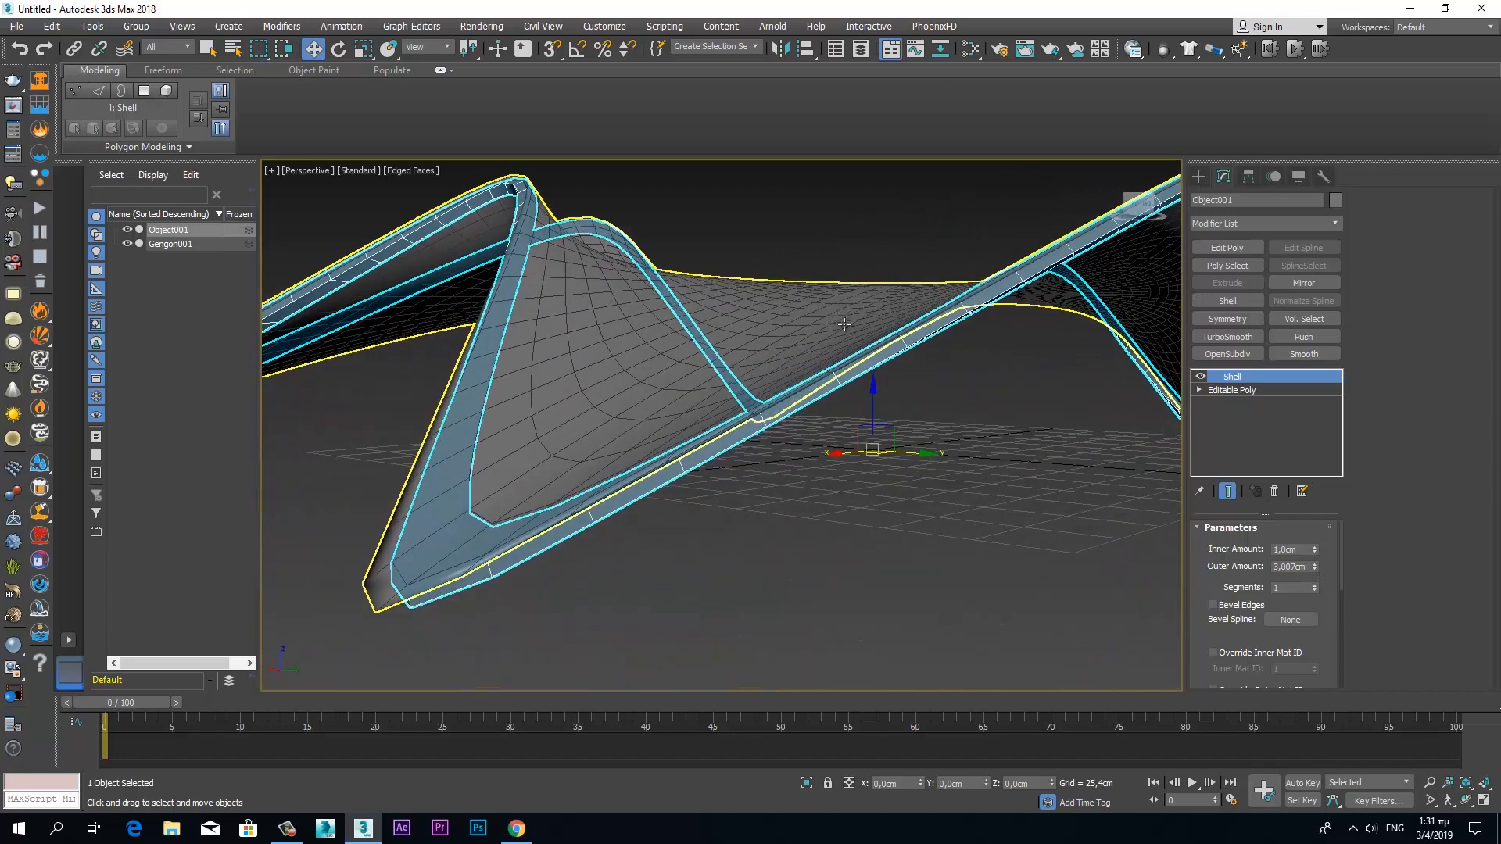
{"action": "left_click_drag", "start_coordinate": [1302, 566], "coordinate": [1152, 562]}
{"action": "type", "text": "3"}
{"action": "key", "text": "Return"}
{"action": "key", "text": "shift+Tab"}
{"action": "type", "text": "0"}
{"action": "key", "text": "Return"}
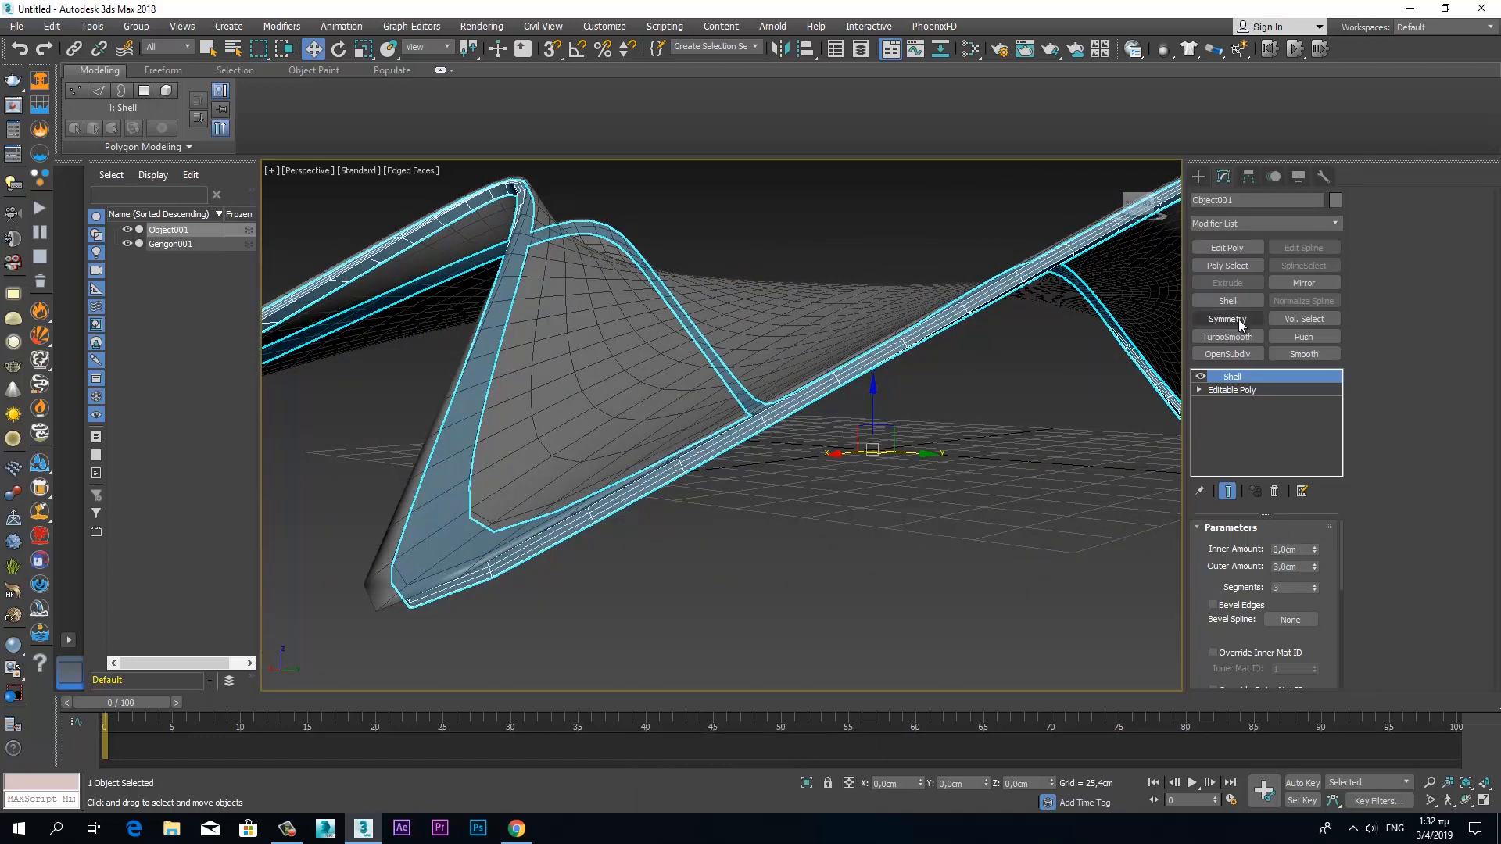
- Add a TurboSmooth modifier to the rim strip and increase its iterations
{"action": "left_click", "coordinate": [1228, 337]}
{"action": "left_click", "coordinate": [1314, 550]}
{"action": "left_click", "coordinate": [1315, 550]}
{"action": "scroll", "coordinate": [844, 512], "scroll_direction": "down", "scroll_amount": 5}
{"action": "middle_click_drag", "start_coordinate": [841, 516], "coordinate": [813, 500], "text": "alt"}
- Select the canopy and the rim together and lower them about 3.5 cm in the front view so the leg tips meet the ground line
{"action": "left_click", "coordinate": [813, 477]}
{"action": "key", "text": "4"}
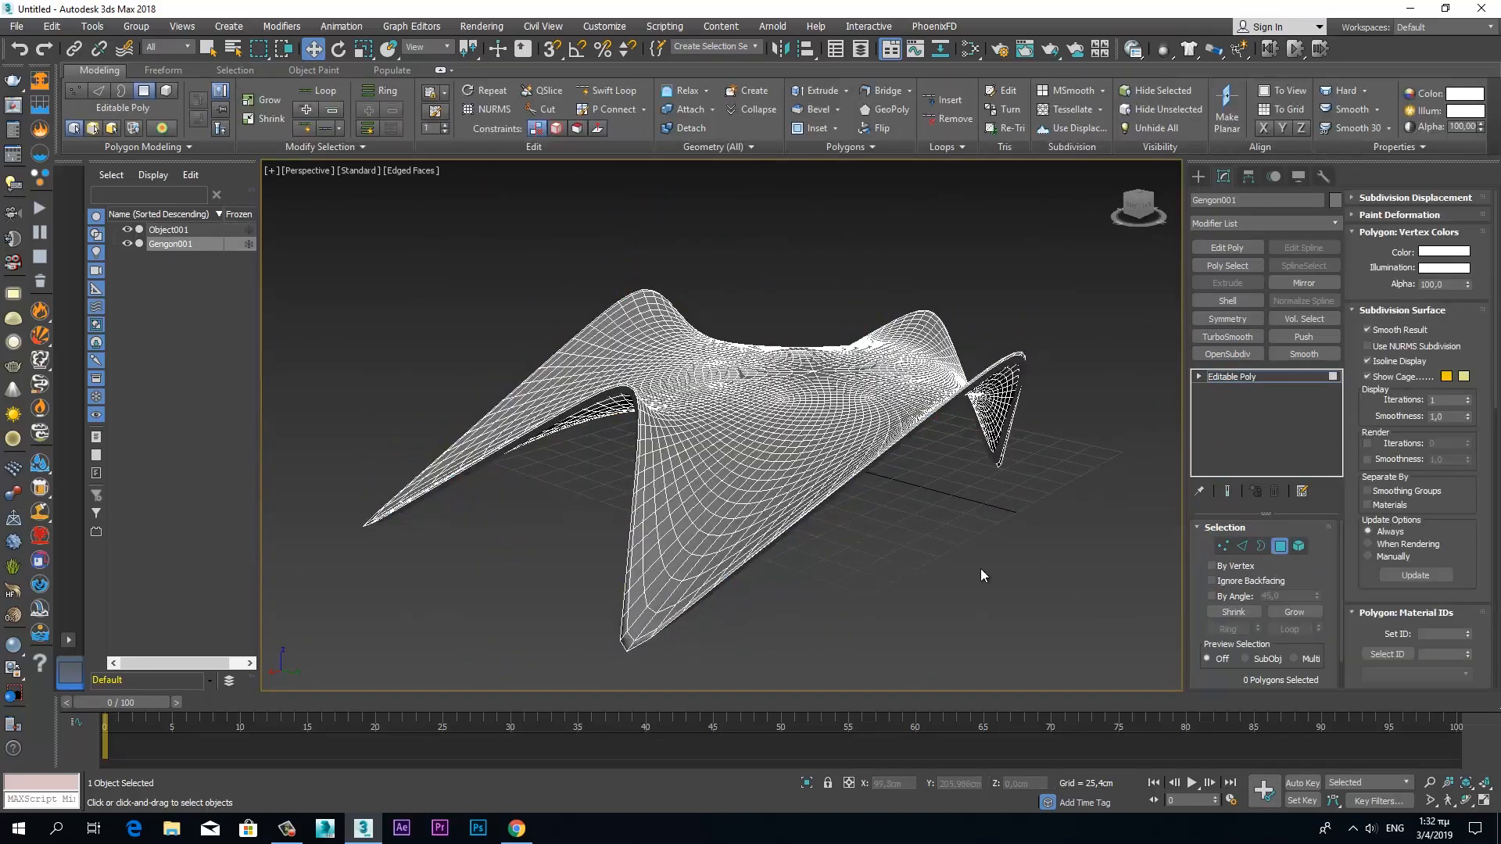
{"action": "key", "text": "4"}
{"action": "key", "text": "alt+w"}
{"action": "middle_click", "coordinate": [916, 388]}
{"action": "key", "text": "alt+w"}
{"action": "scroll", "coordinate": [648, 516], "scroll_direction": "up", "scroll_amount": 4}
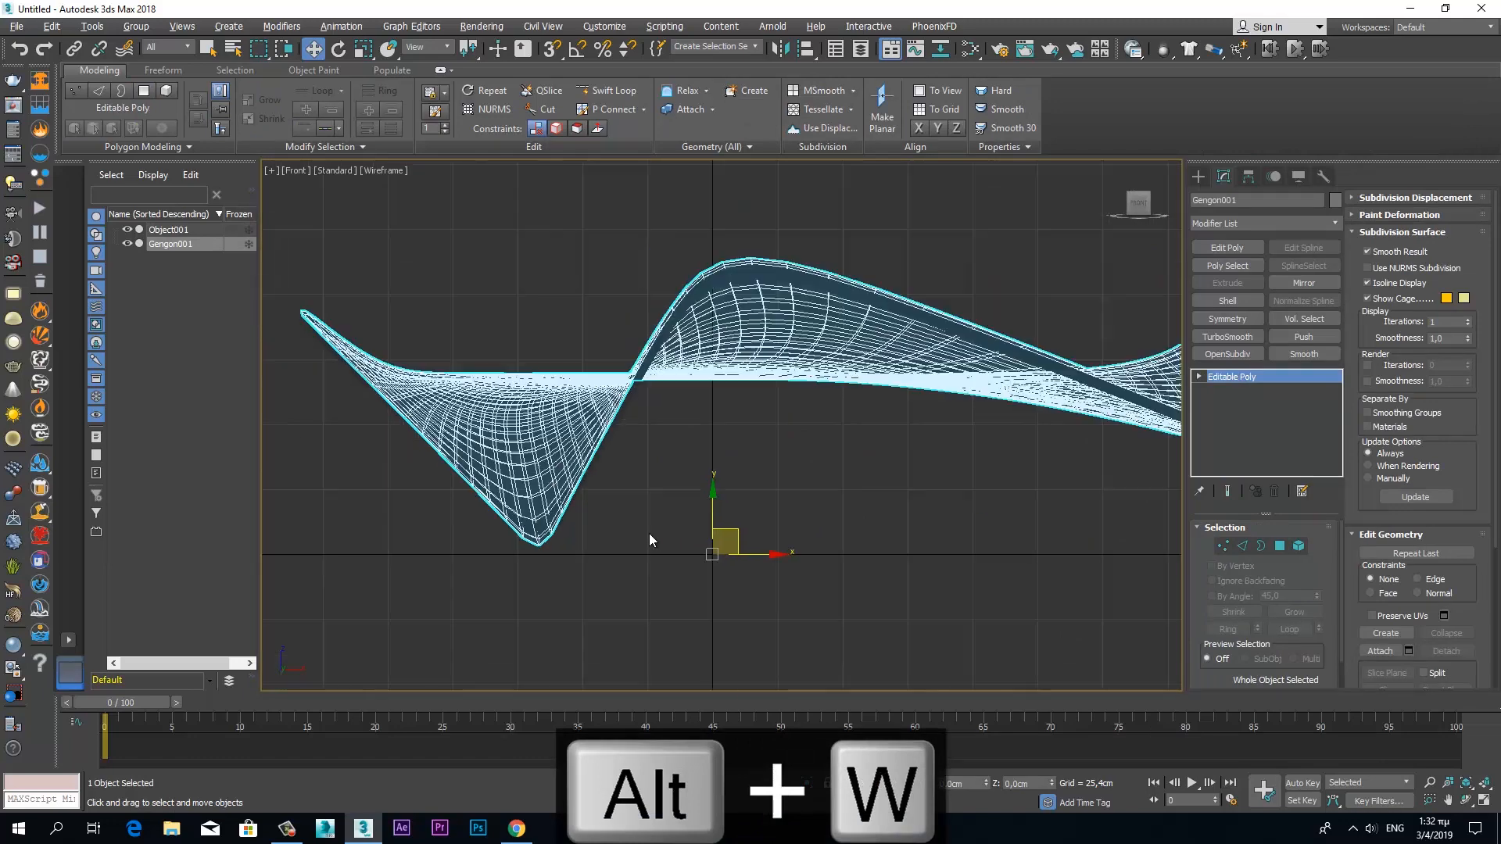
{"action": "middle_click_drag", "start_coordinate": [953, 572], "coordinate": [723, 519]}
{"action": "scroll", "coordinate": [723, 519], "scroll_direction": "down", "scroll_amount": 3}
{"action": "left_click", "coordinate": [650, 332], "text": "ctrl"}
{"action": "left_click_drag", "start_coordinate": [692, 337], "coordinate": [690, 338]}
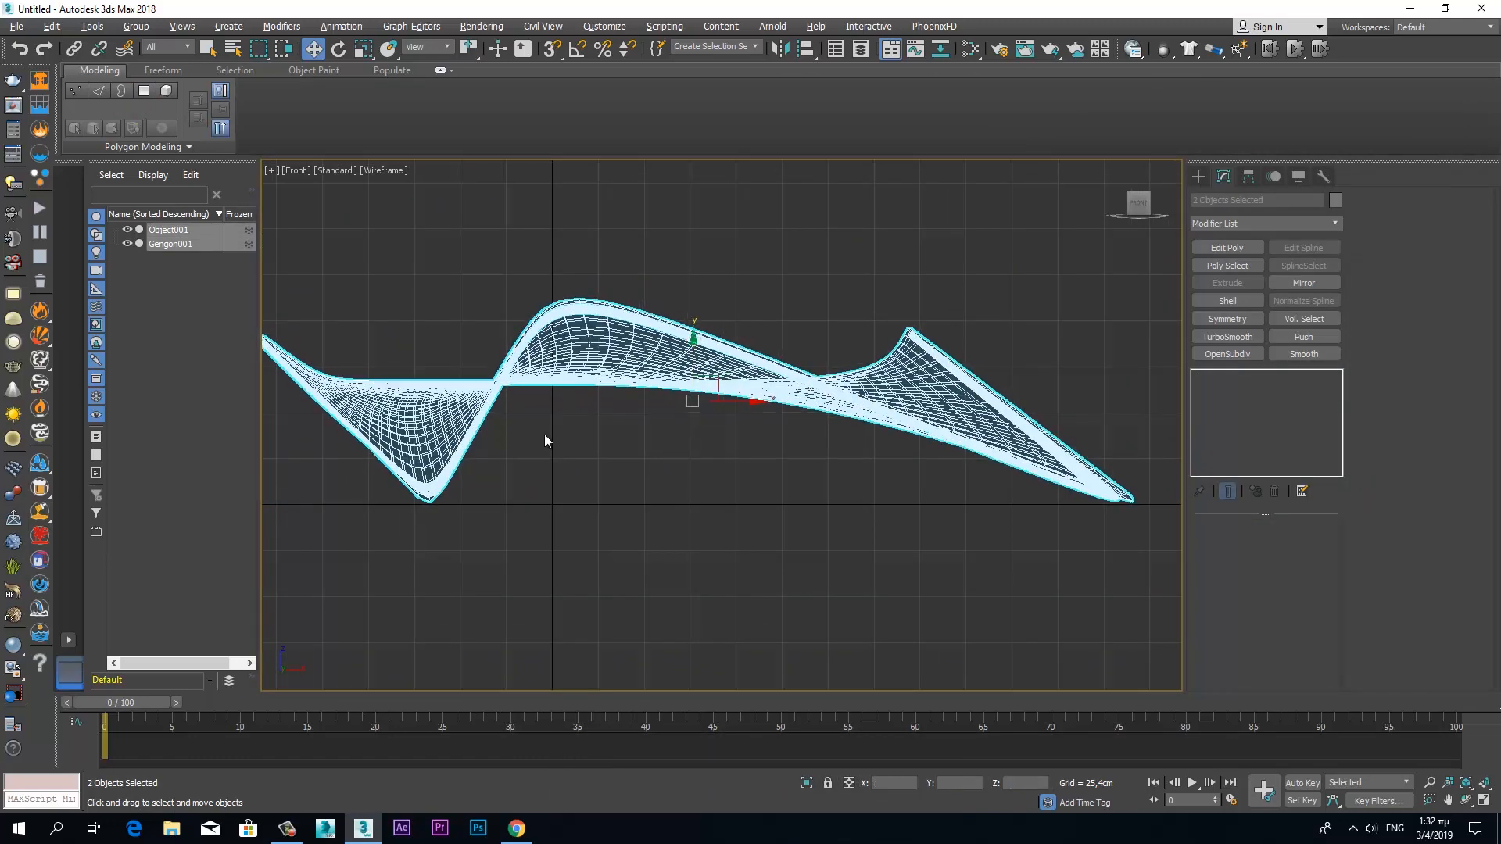
- Adjust the six base-level vertices at the lower tip of the rim's middle leg, using soft selection with a 50.8 cm falloff
{"action": "left_click", "coordinate": [475, 437]}
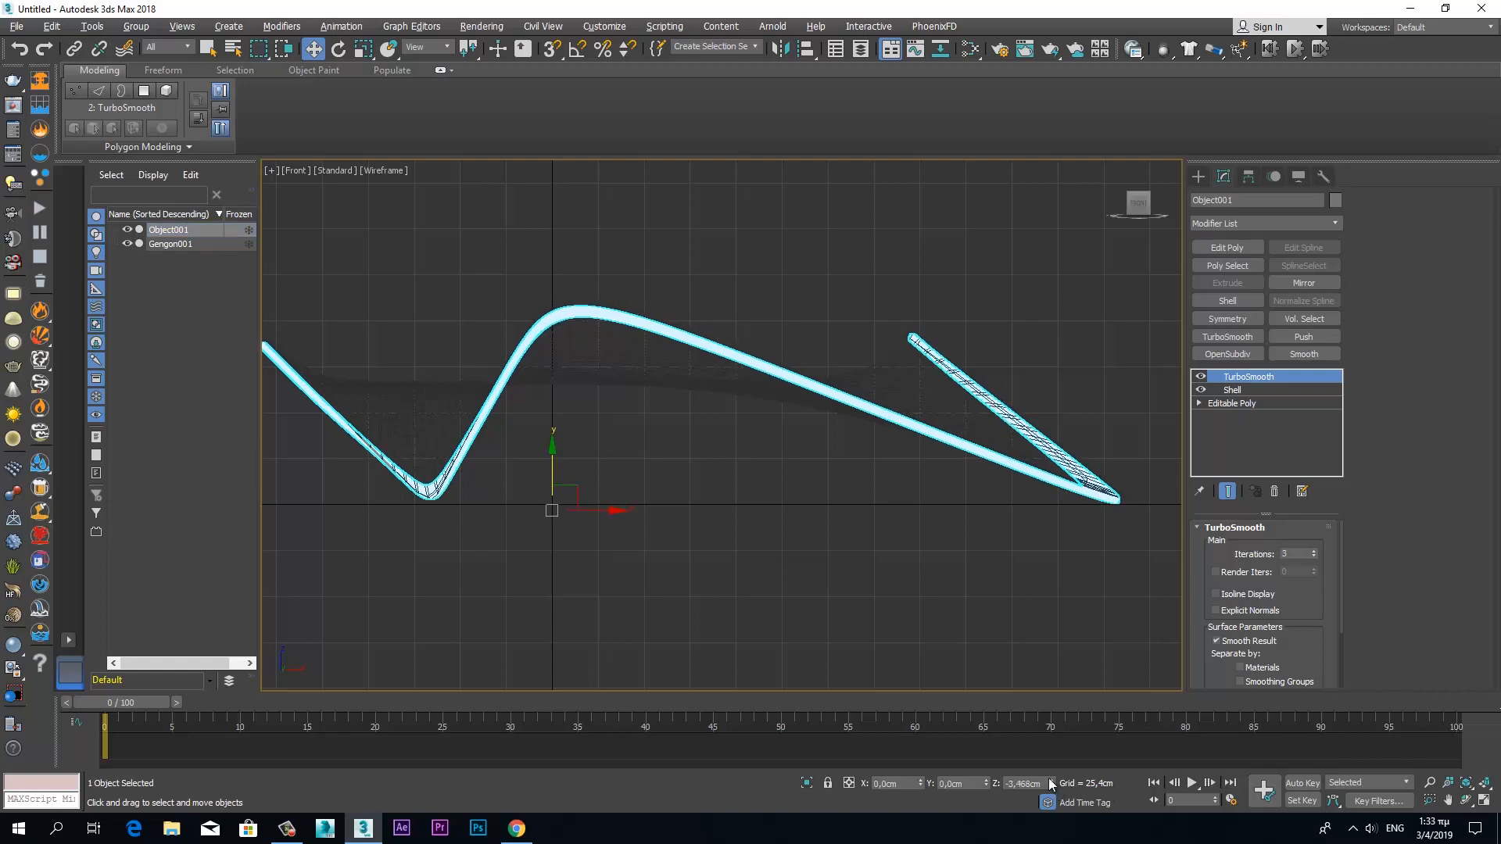
{"action": "key", "text": "1"}
{"action": "scroll", "coordinate": [555, 481], "scroll_direction": "up", "scroll_amount": 5}
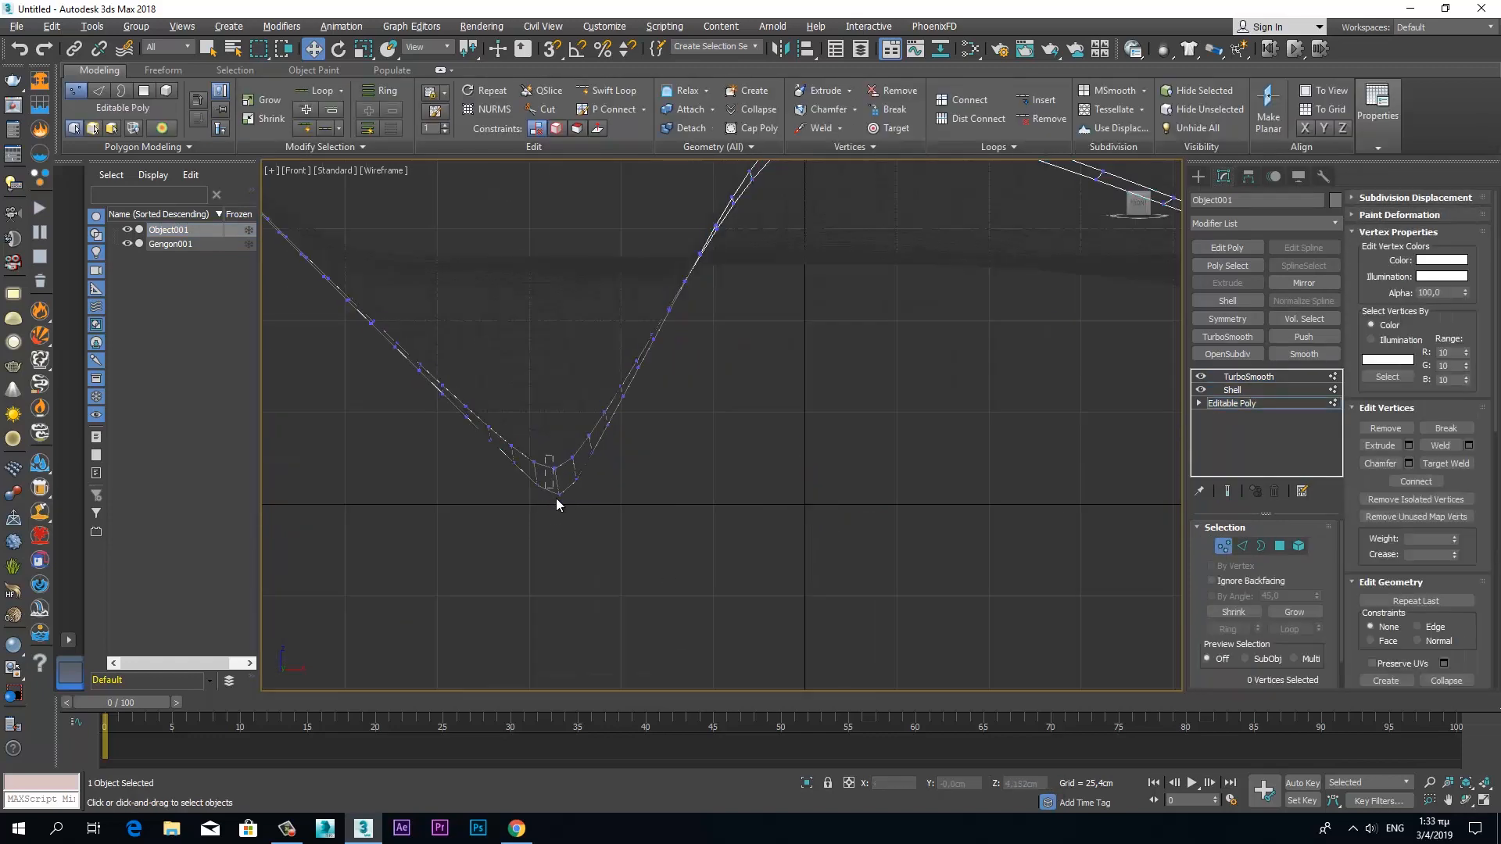
{"action": "left_click_drag", "start_coordinate": [1383, 657], "coordinate": [1366, 359]}
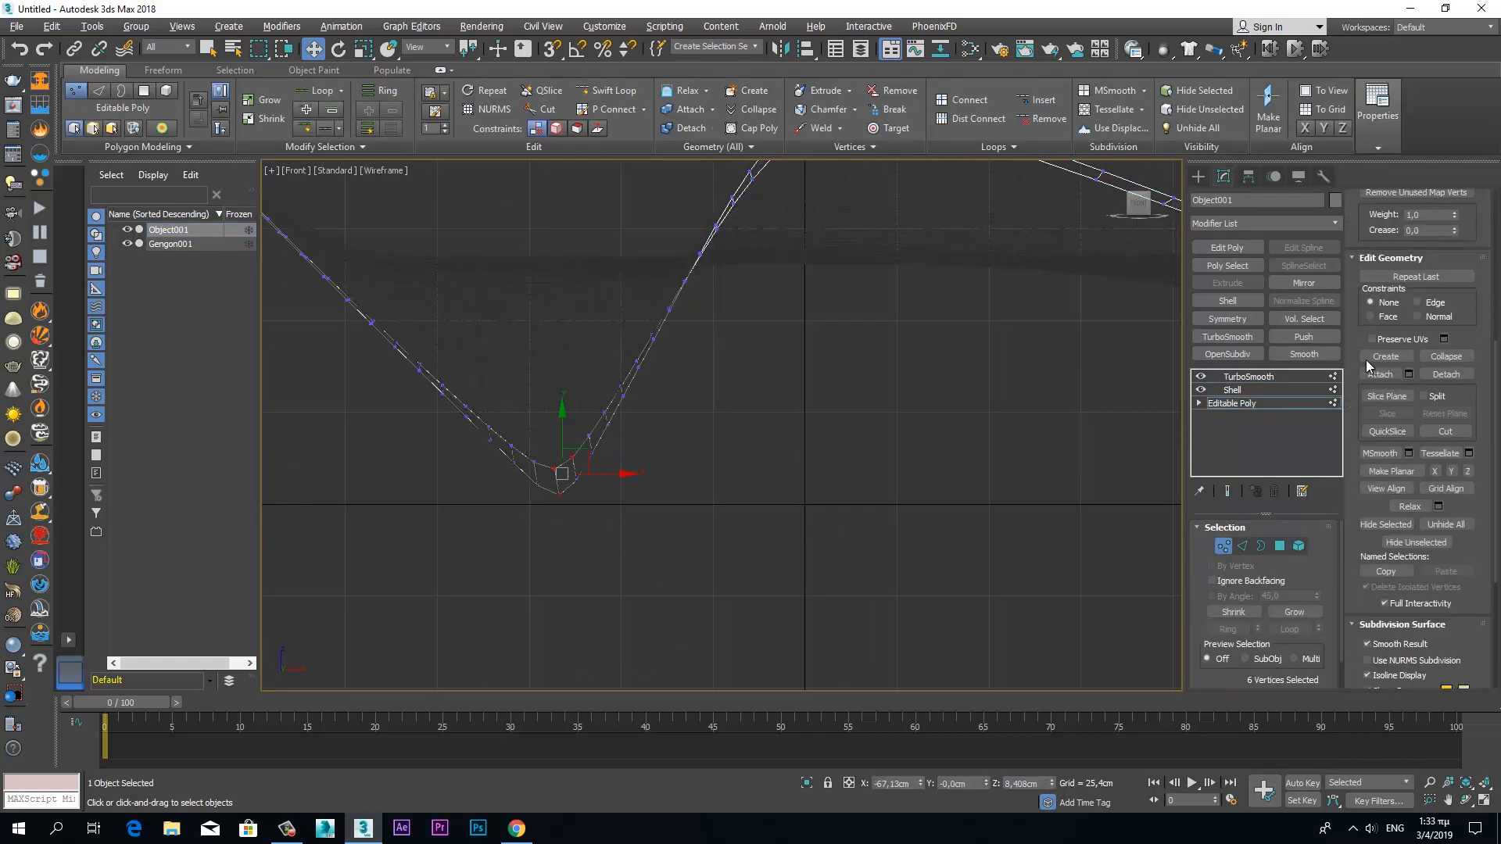
{"action": "scroll", "coordinate": [1437, 267], "scroll_direction": "up", "scroll_amount": 8}
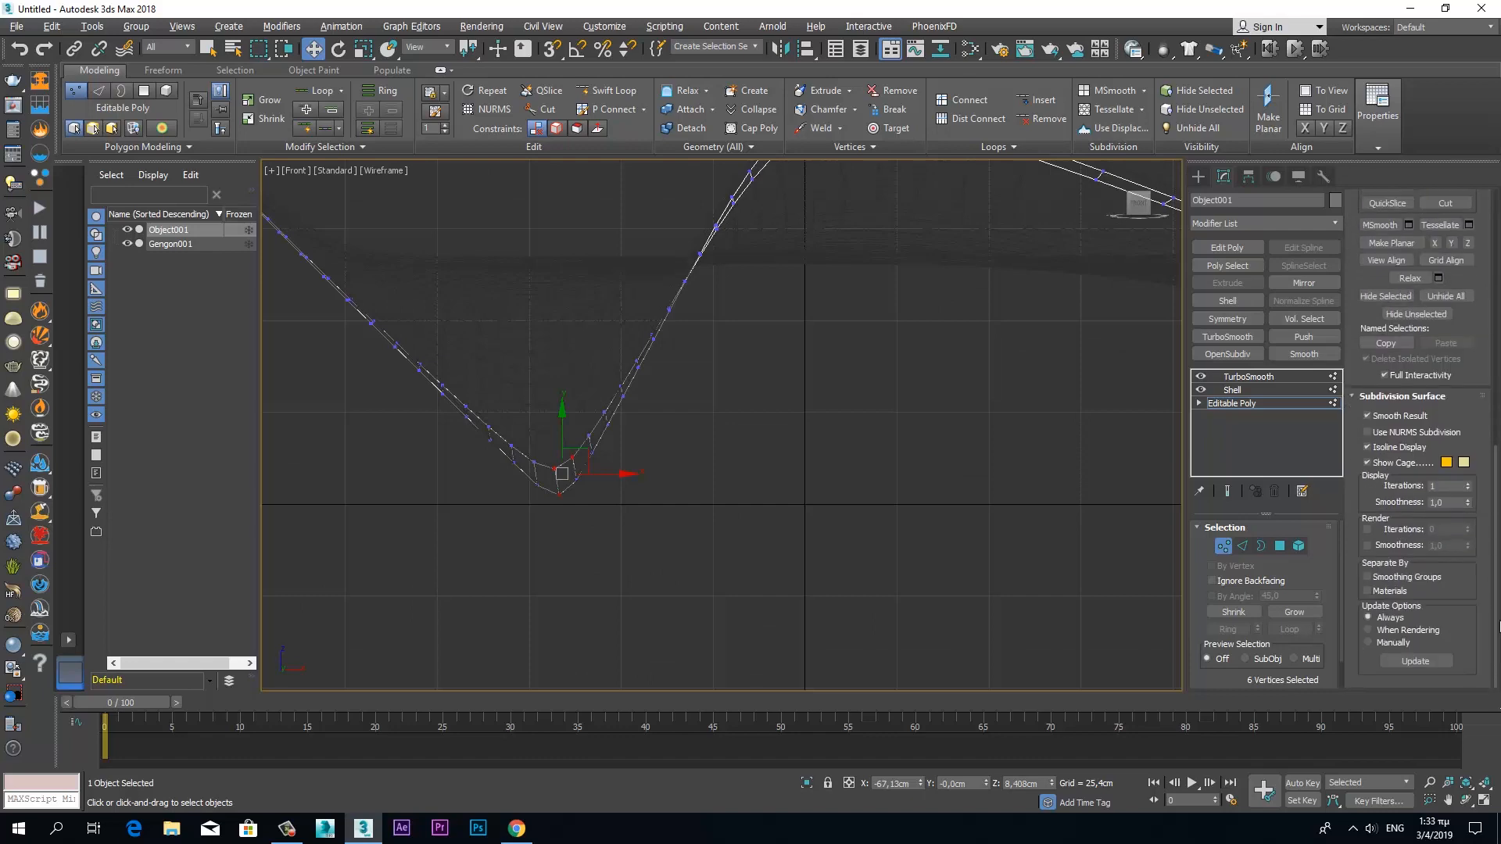
{"action": "scroll", "coordinate": [1360, 227], "scroll_direction": "down", "scroll_amount": 5}
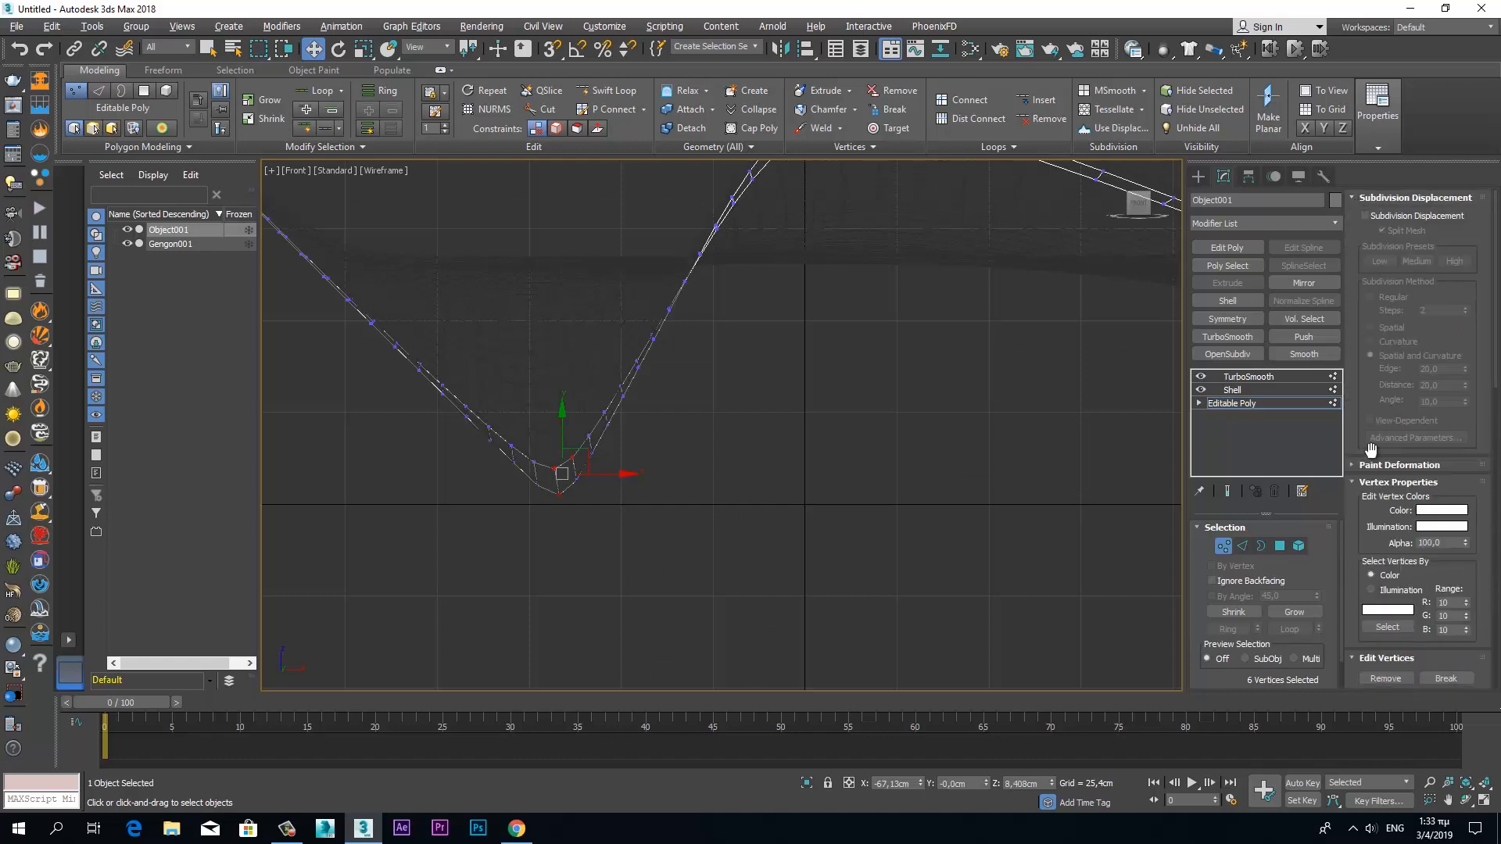
{"action": "scroll", "coordinate": [1365, 247], "scroll_direction": "down", "scroll_amount": 6}
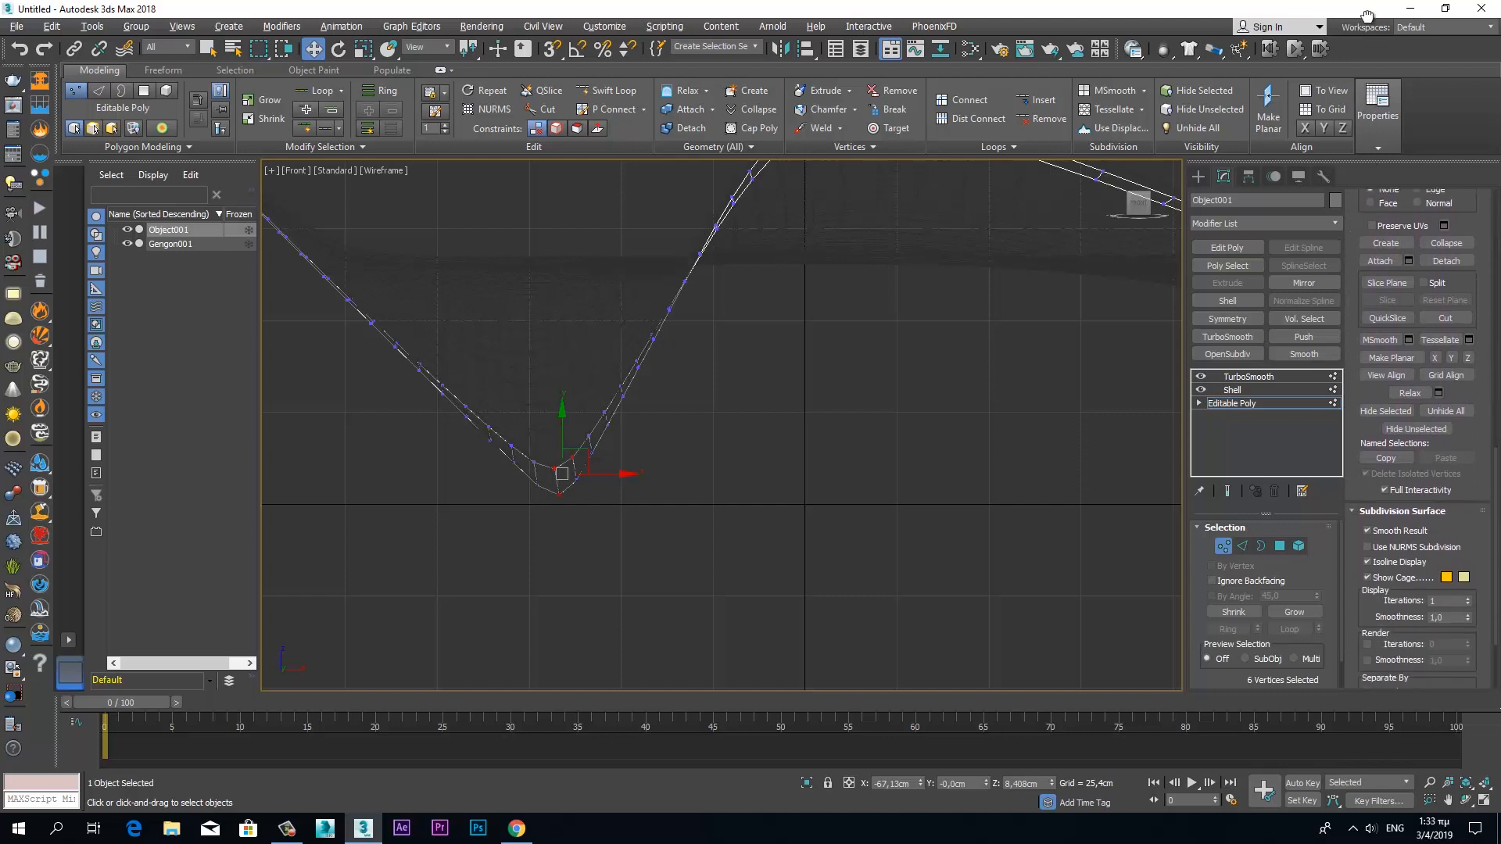
{"action": "left_click_drag", "start_coordinate": [1339, 626], "coordinate": [1339, 668]}
{"action": "scroll", "coordinate": [1384, 247], "scroll_direction": "up", "scroll_amount": 9}
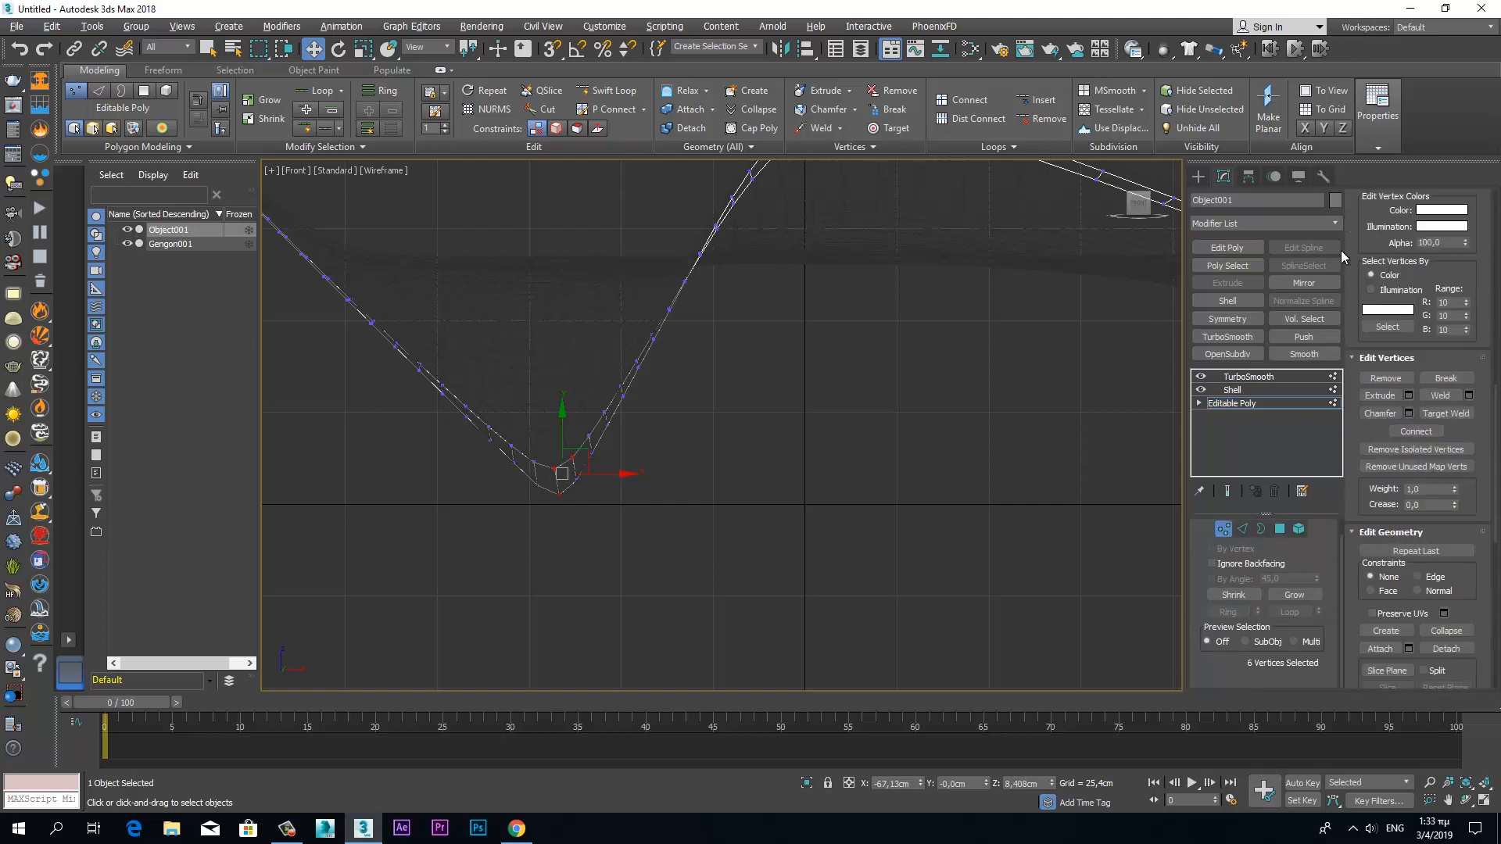
{"action": "scroll", "coordinate": [1399, 390], "scroll_direction": "up", "scroll_amount": 10}
{"action": "key", "text": "space"}
{"action": "left_click_drag", "start_coordinate": [567, 382], "coordinate": [565, 389]}
- Adjust the vertices at the rim's far leg tip with the same soft selection, and return to the TurboSmooth level
{"action": "middle_click_drag", "start_coordinate": [1098, 483], "coordinate": [171, 456]}
{"action": "key", "text": "space"}
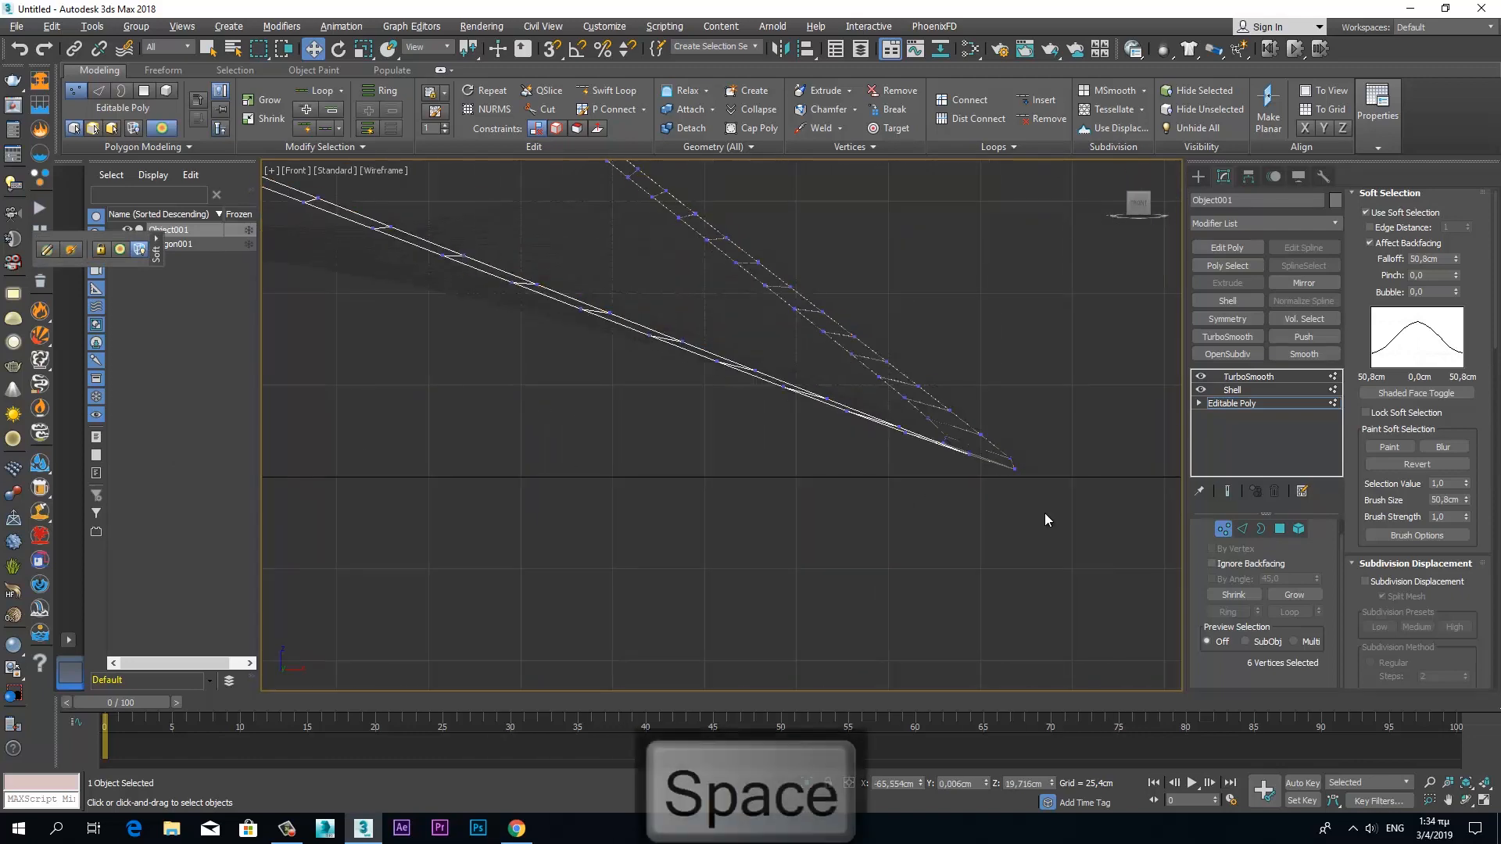
{"action": "left_click_drag", "start_coordinate": [1047, 472], "coordinate": [958, 409]}
{"action": "key", "text": "space"}
{"action": "left_click", "coordinate": [1224, 529]}
{"action": "left_click", "coordinate": [1248, 376]}
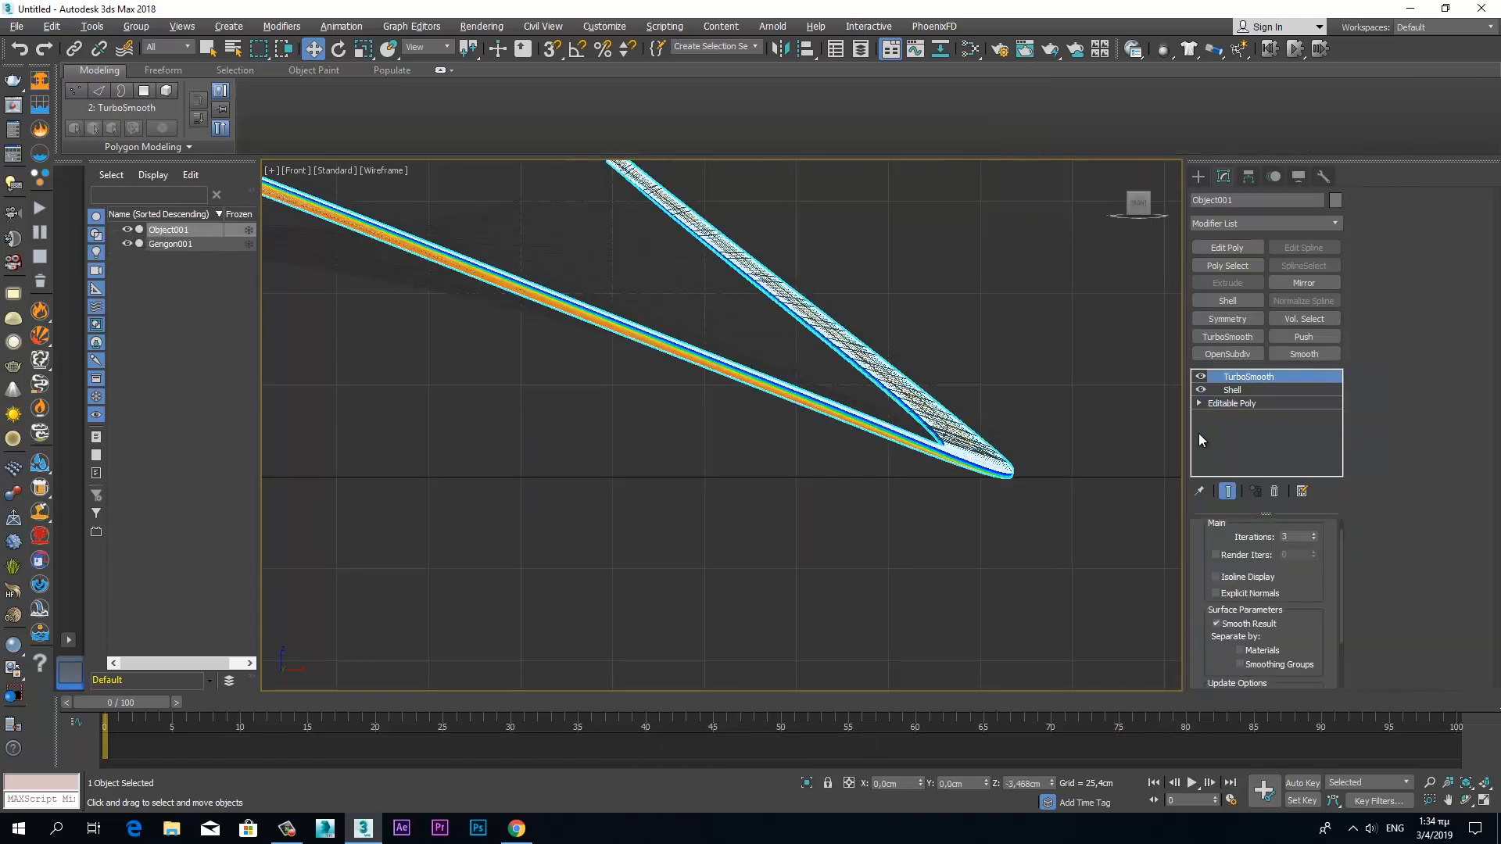
- Convert the rim object with its Shell and TurboSmooth modifiers to an Editable Poly
{"action": "key", "text": "alt+w"}
{"action": "mouse_move", "coordinate": [858, 526]}
{"action": "middle_mouse_down", "text": "alt"}
{"action": "mouse_move", "coordinate": [732, 465]}
{"action": "mouse_move", "coordinate": [854, 500]}
{"action": "middle_mouse_up", "text": "alt"}
{"action": "right_click", "coordinate": [854, 500]}
{"action": "left_click", "coordinate": [1044, 677]}
{"action": "middle_click_drag", "start_coordinate": [1043, 677], "coordinate": [837, 603], "text": "alt"}
{"action": "key", "text": "alt+w"}
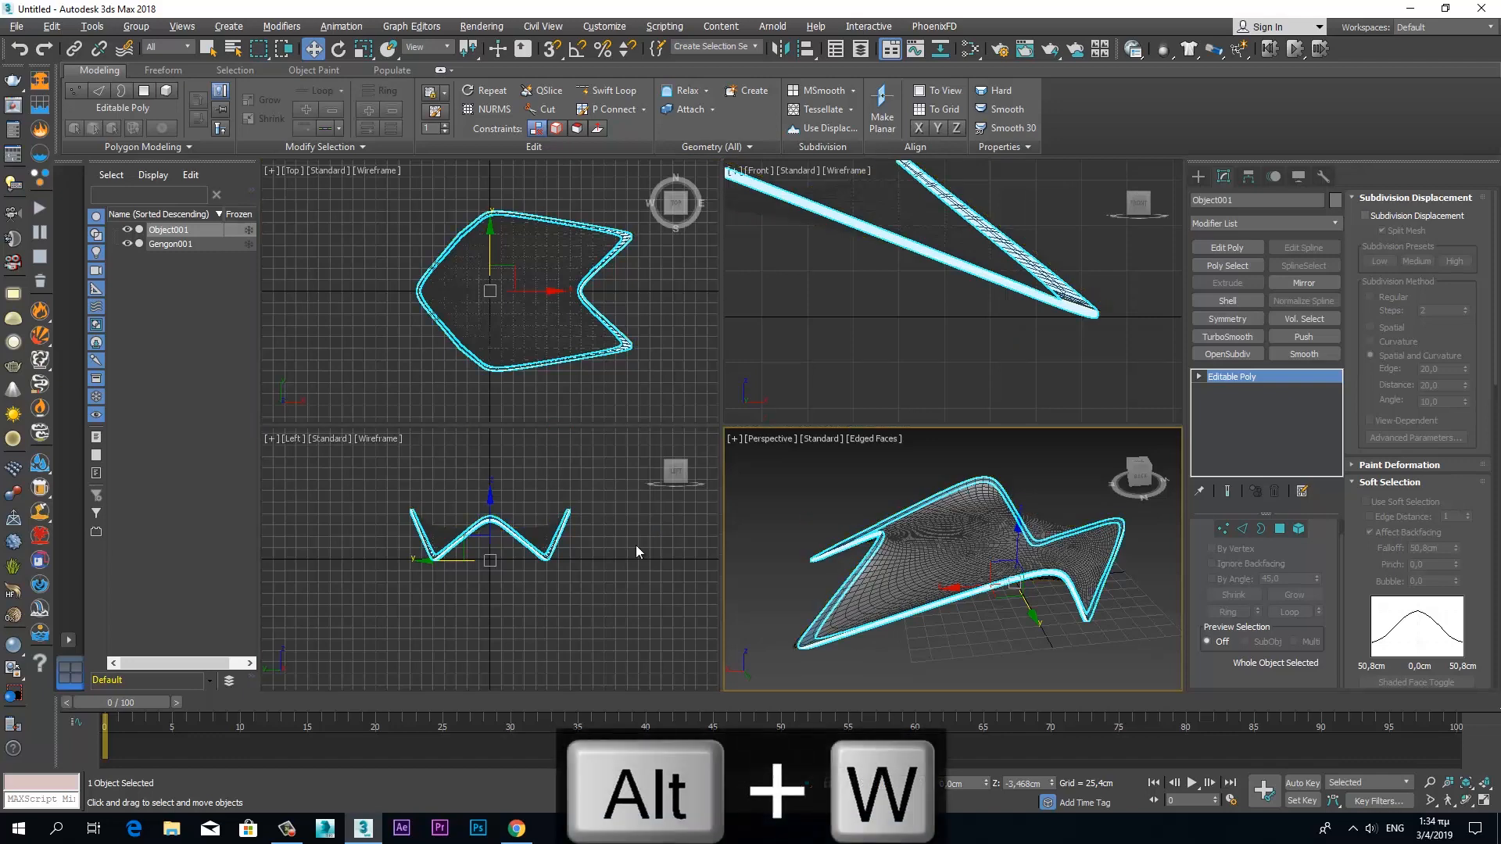
- Create a box about 235 cm on each side at the grid origin in the top view, discarding the first attempt
{"action": "middle_click", "coordinate": [784, 244]}
{"action": "key", "text": "alt+w"}
{"action": "scroll", "coordinate": [938, 461], "scroll_direction": "down", "scroll_amount": 6}
{"action": "left_click", "coordinate": [1198, 176]}
{"action": "left_click", "coordinate": [1231, 270]}
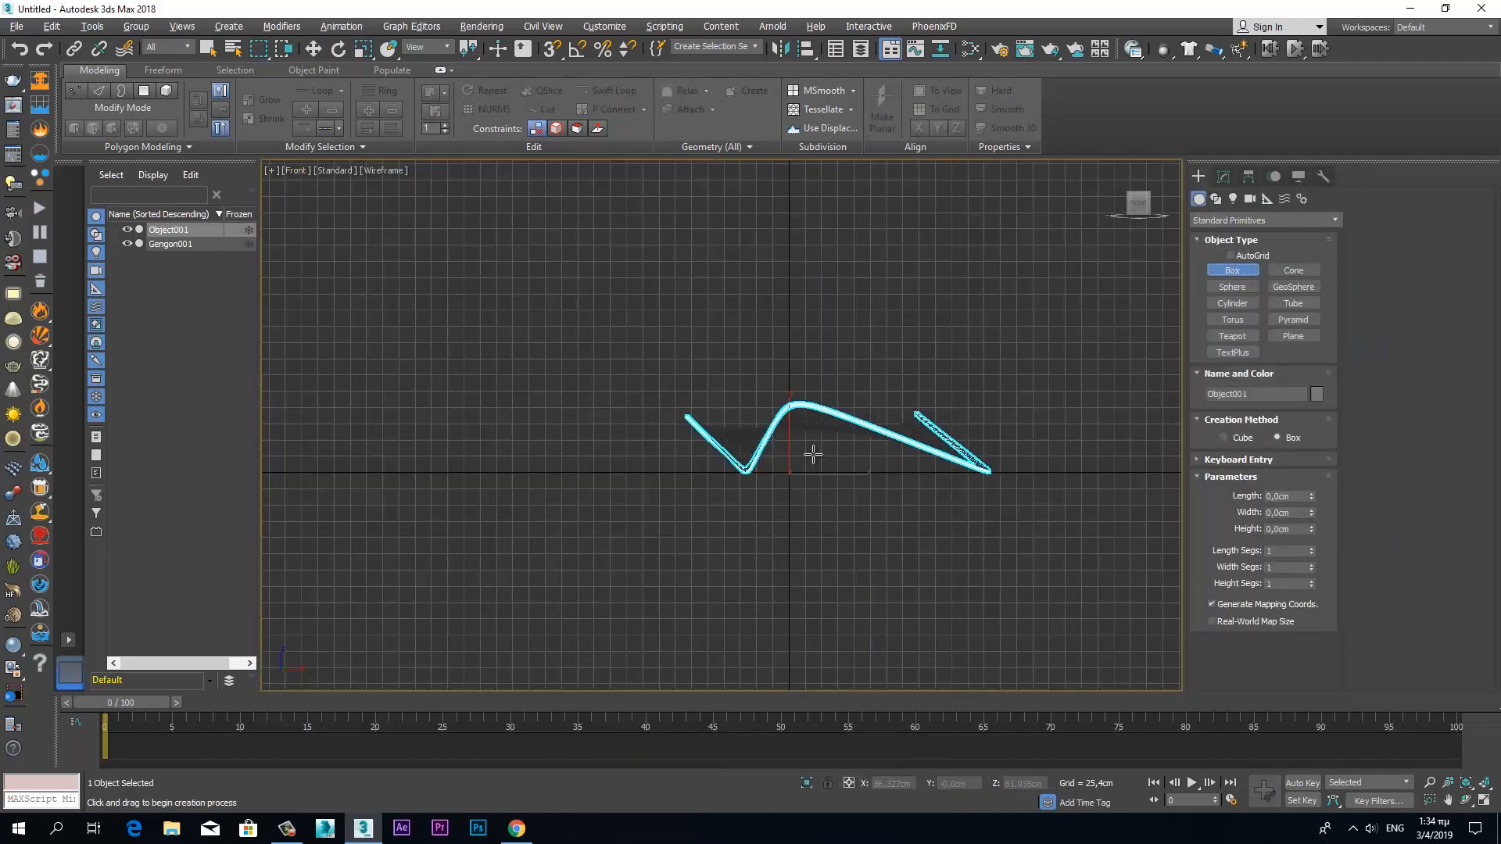
{"action": "key", "text": "alt+w"}
{"action": "middle_click", "coordinate": [467, 338]}
{"action": "key", "text": "alt+w"}
{"action": "left_click_drag", "start_coordinate": [720, 422], "coordinate": [730, 268]}
{"action": "key", "text": "Delete"}
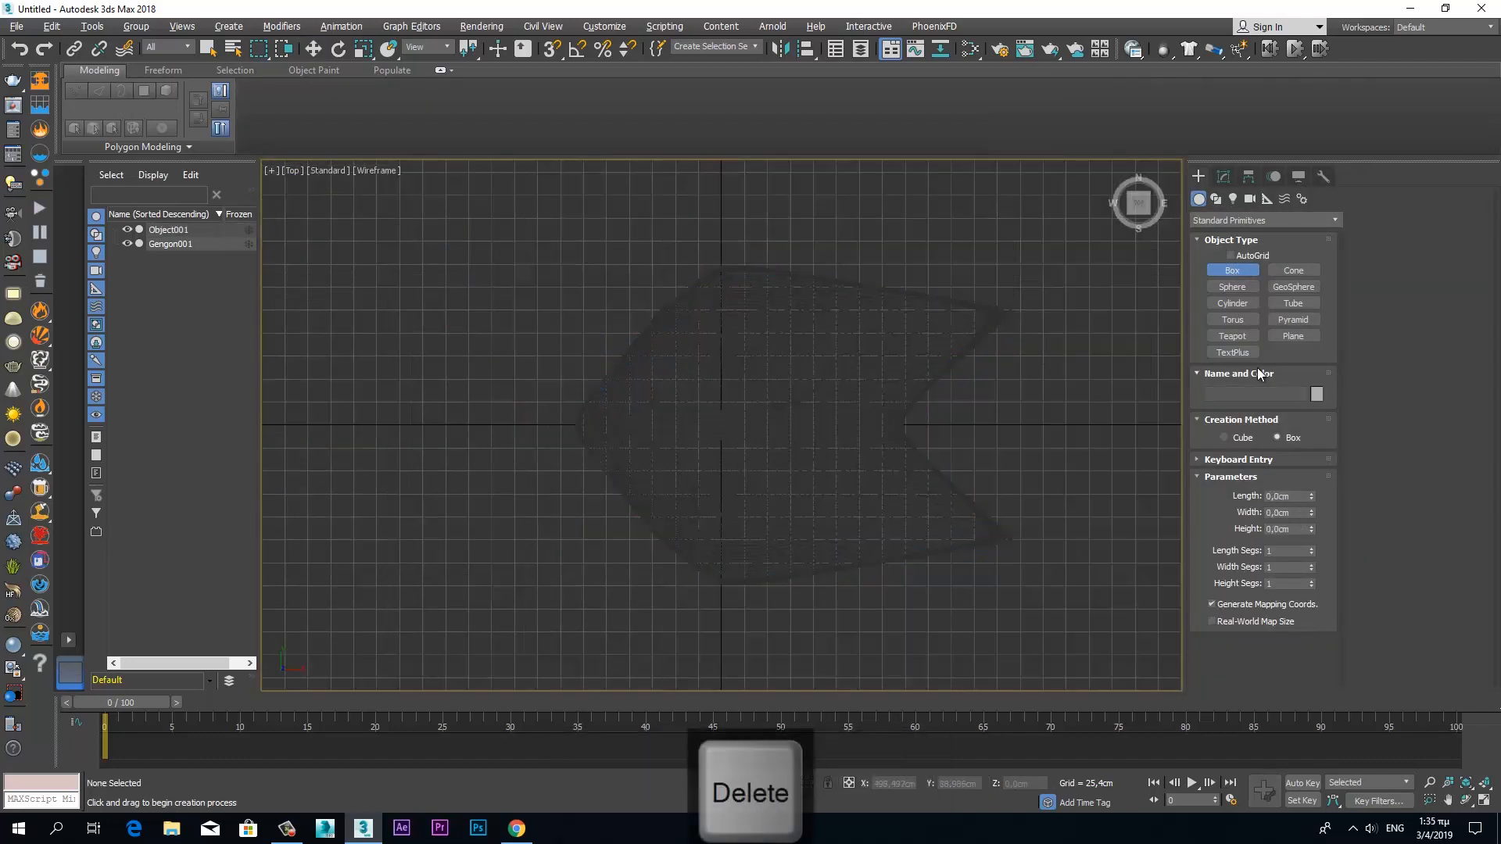
{"action": "left_click_drag", "start_coordinate": [721, 429], "coordinate": [828, 438]}
- Scale the box up uniformly until it extends far beyond the canopy
{"action": "key", "text": "r"}
{"action": "left_click_drag", "start_coordinate": [739, 407], "coordinate": [888, 16]}
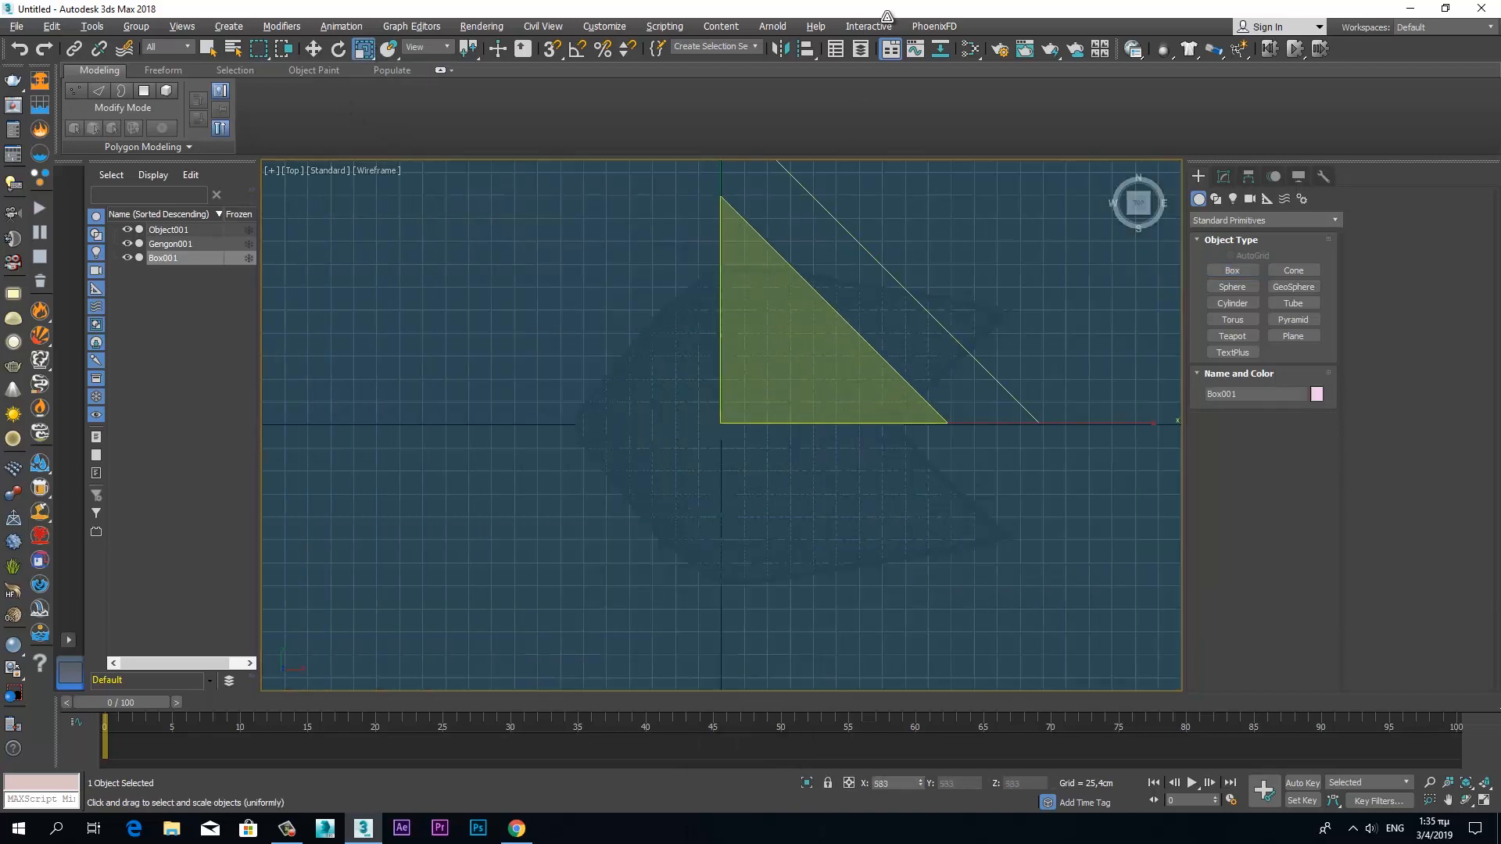
{"action": "key", "text": "alt+w"}
{"action": "middle_click", "coordinate": [635, 489]}
{"action": "key", "text": "alt+w"}
{"action": "scroll", "coordinate": [744, 359], "scroll_direction": "up", "scroll_amount": 5}
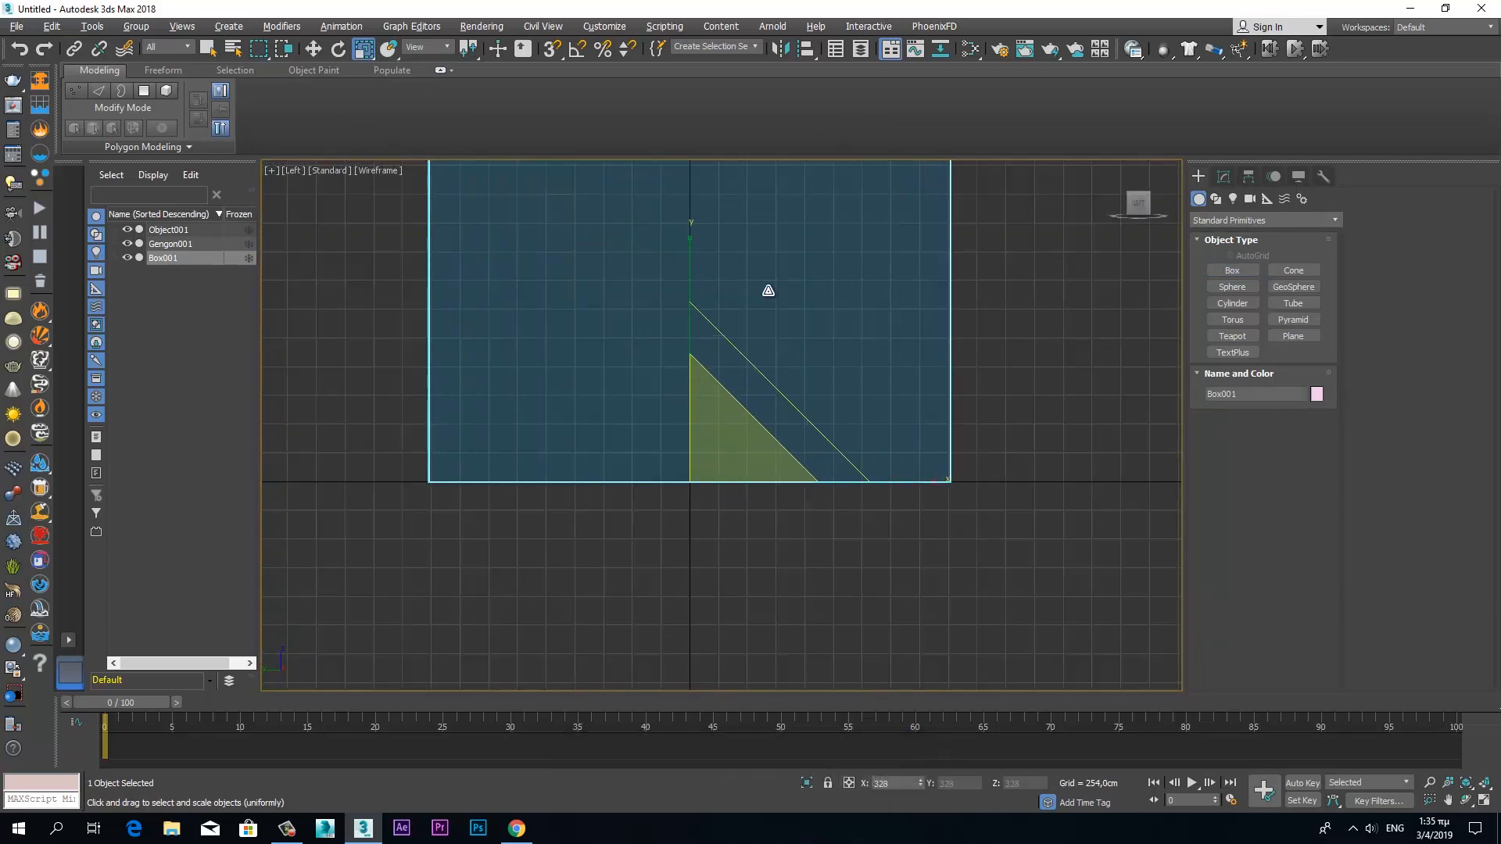
{"action": "scroll", "coordinate": [691, 389], "scroll_direction": "down", "scroll_amount": 4}
- Add an Edit Poly modifier to the box and move its top vertices down to make the box much lower
{"action": "left_click", "coordinate": [1224, 176]}
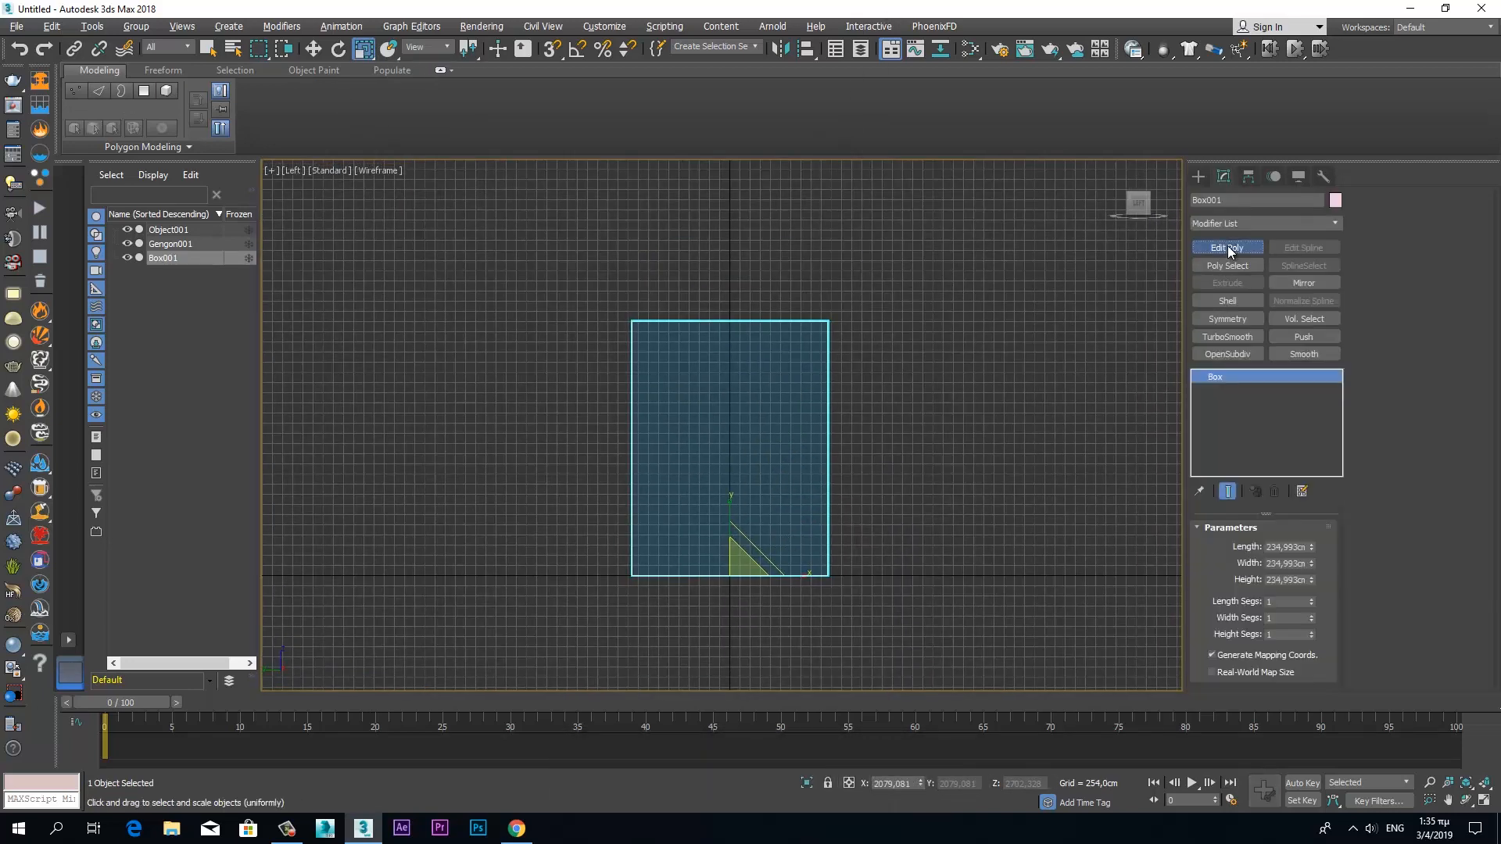
{"action": "left_click", "coordinate": [1226, 247]}
{"action": "key", "text": "1"}
{"action": "left_click_drag", "start_coordinate": [594, 301], "coordinate": [856, 344]}
{"action": "key", "text": "w"}
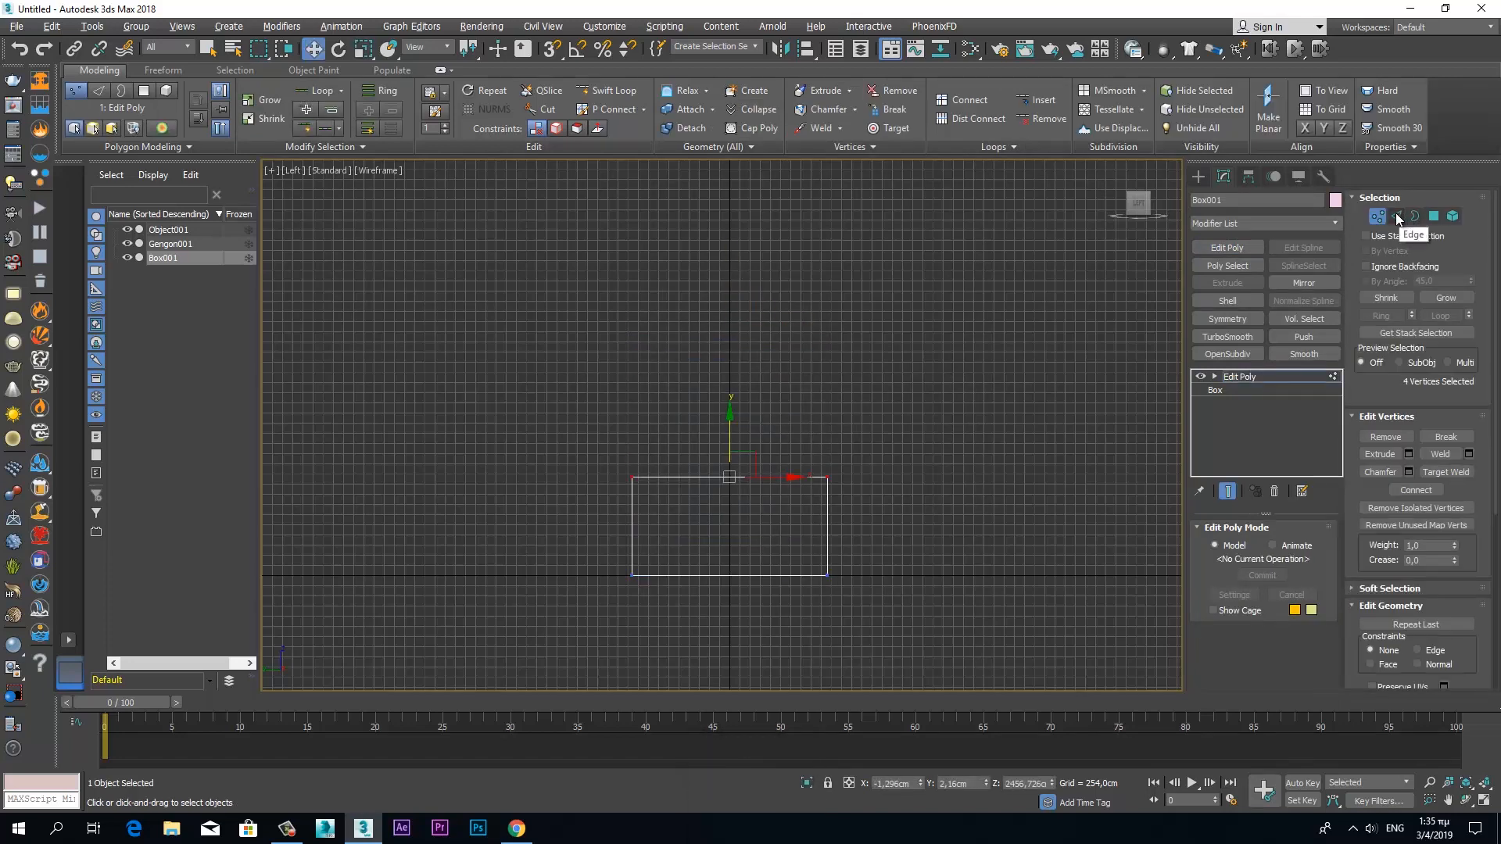
{"action": "left_click", "coordinate": [1398, 216]}
{"action": "key", "text": "ctrl+a"}
{"action": "scroll", "coordinate": [817, 526], "scroll_direction": "up", "scroll_amount": 6}
{"action": "scroll", "coordinate": [757, 526], "scroll_direction": "down", "scroll_amount": 3}
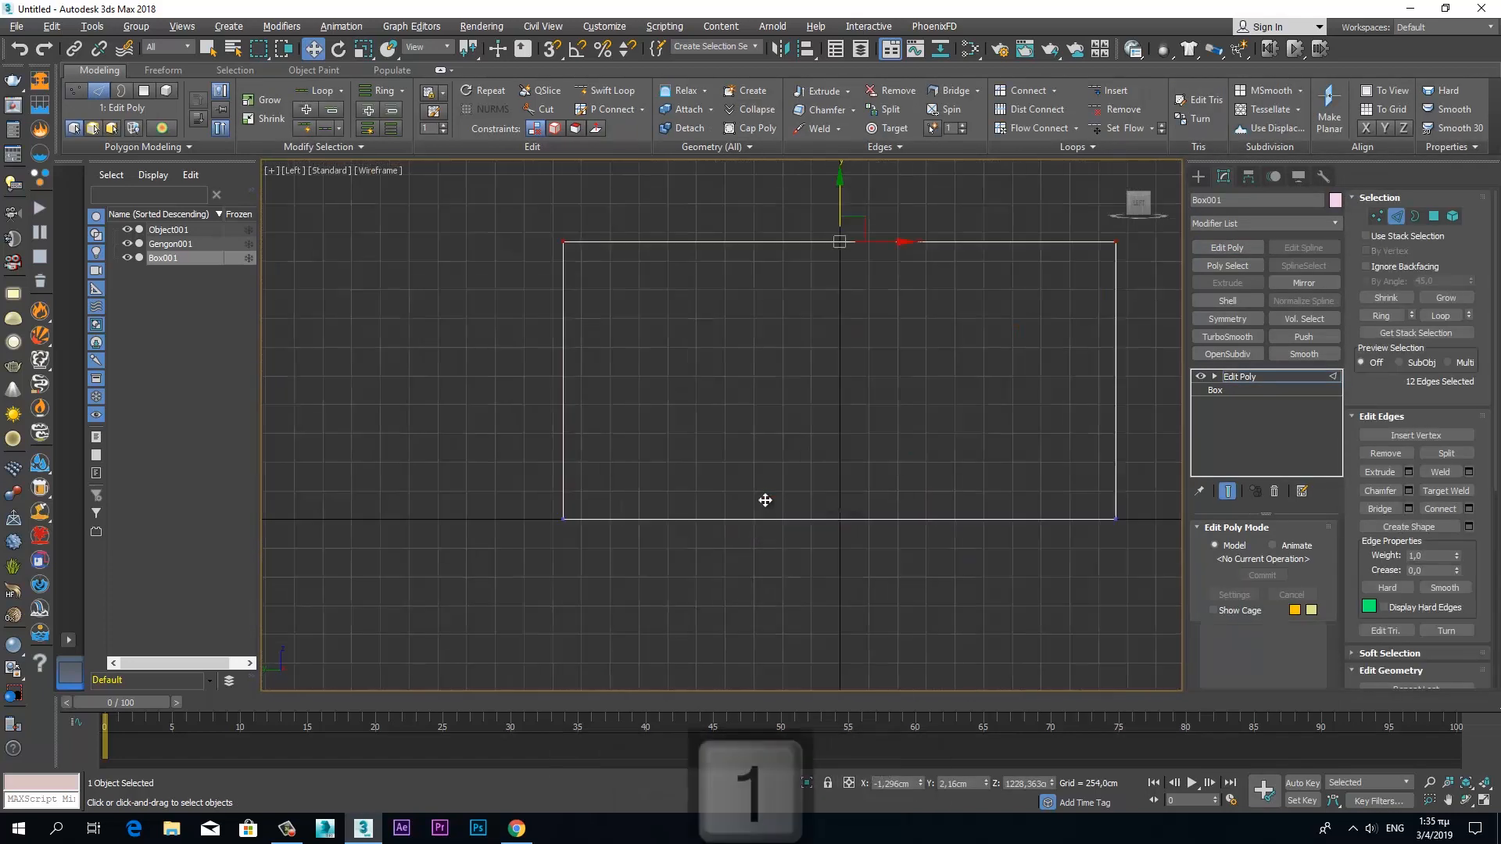
{"action": "key", "text": "1"}
{"action": "left_click_drag", "start_coordinate": [839, 242], "coordinate": [837, 244]}
- Chamfer all edges of the box by 0.5 cm with 6 segments
{"action": "key", "text": "2"}
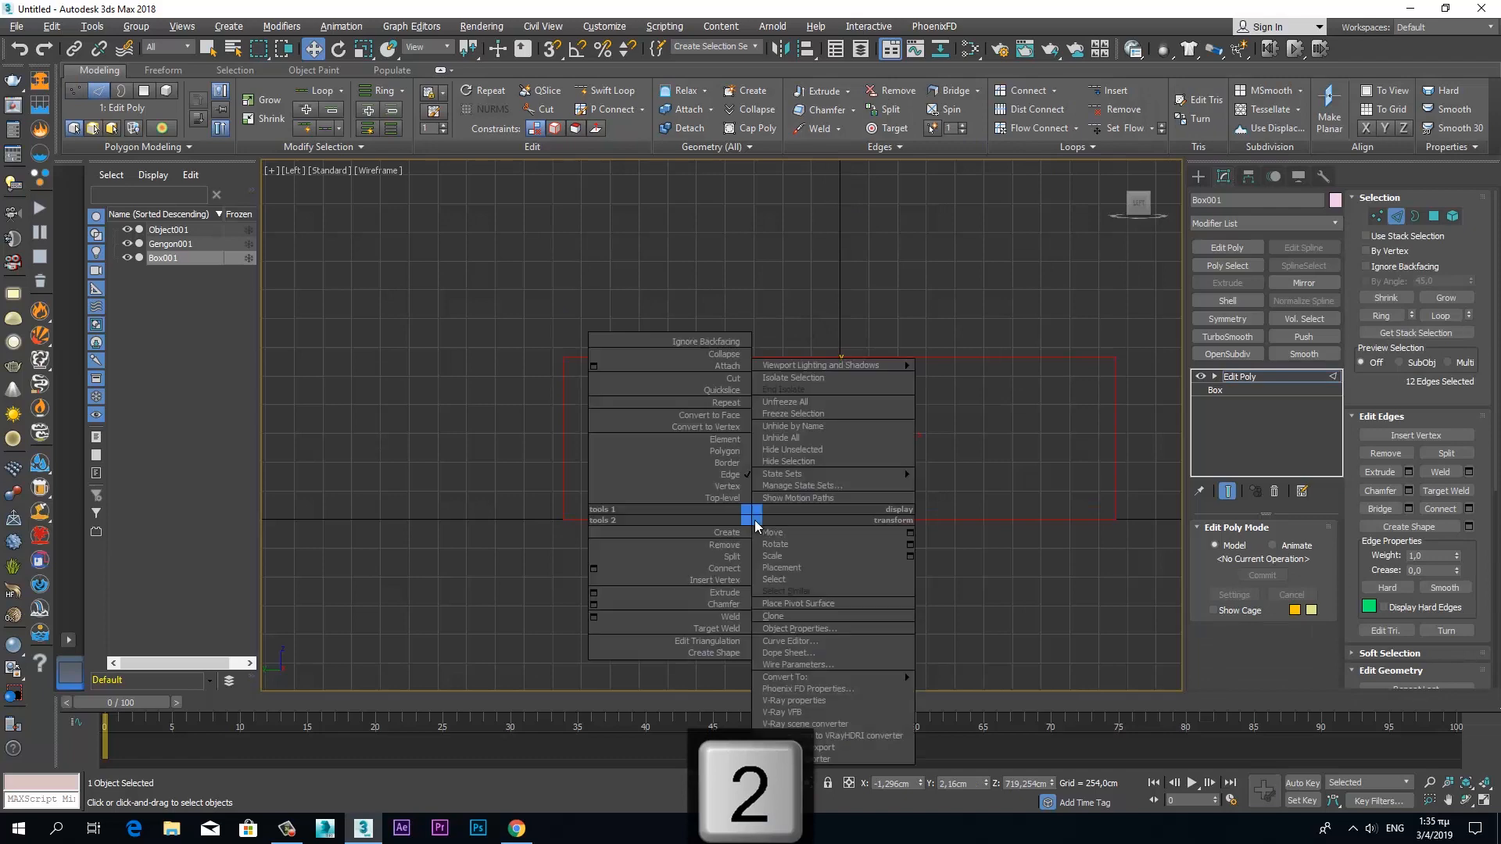
{"action": "right_click", "coordinate": [756, 519]}
{"action": "left_click", "coordinate": [593, 603]}
{"action": "scroll", "coordinate": [688, 485], "scroll_direction": "up", "scroll_amount": 5}
{"action": "scroll", "coordinate": [789, 548], "scroll_direction": "up", "scroll_amount": 4}
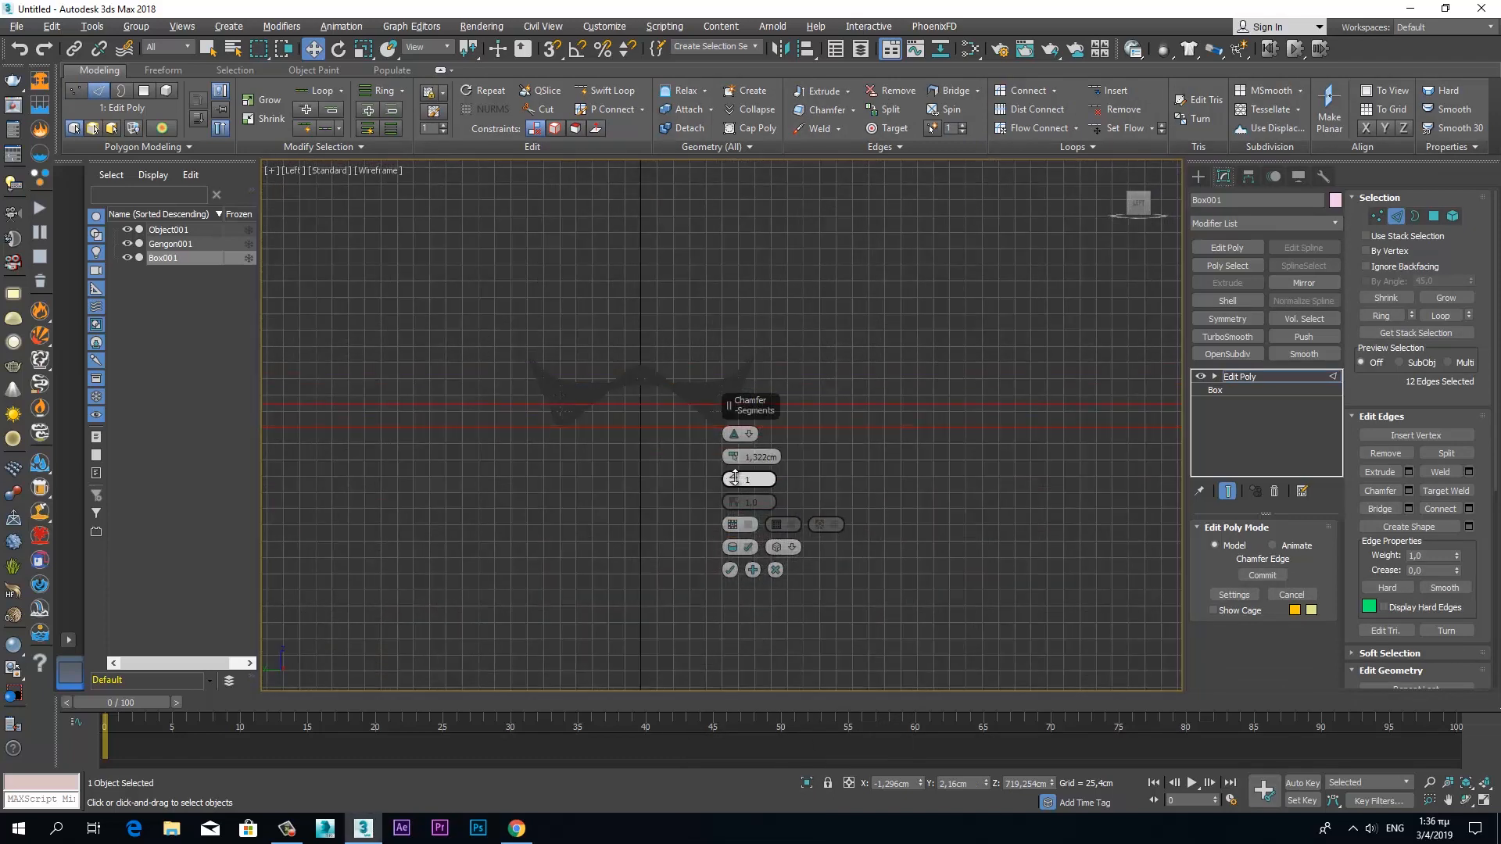
{"action": "type", "text": "0,5"}
{"action": "key", "text": "Return"}
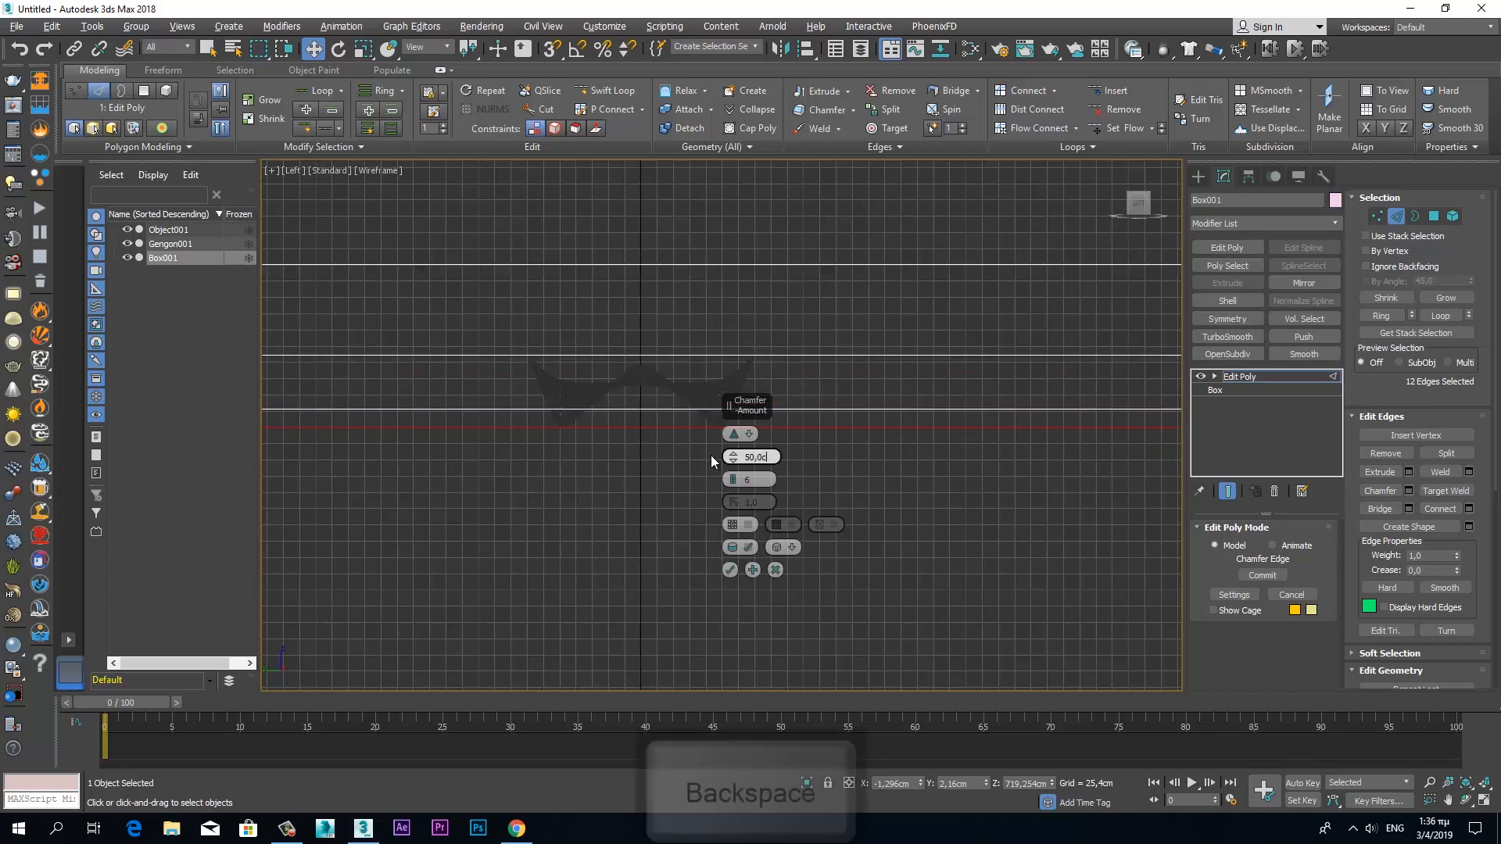
{"action": "left_click", "coordinate": [729, 570]}
- Scale the enclosing box up further so it reaches well past the canopy in the perspective view
{"action": "key", "text": "alt+w"}
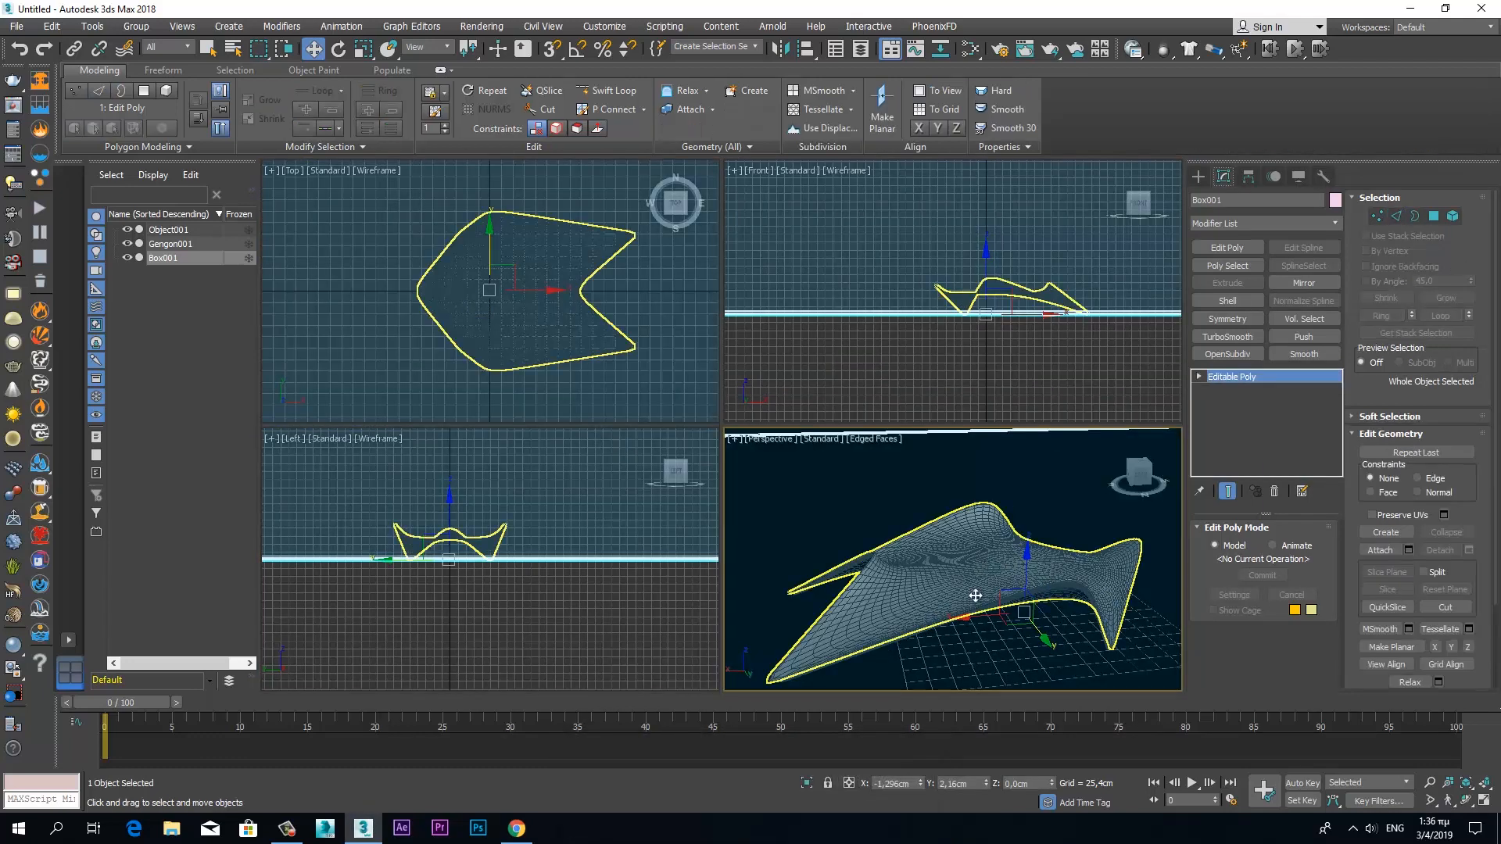
{"action": "left_click", "coordinate": [972, 596]}
{"action": "middle_click_drag", "start_coordinate": [972, 596], "coordinate": [911, 571], "text": "alt"}
{"action": "scroll", "coordinate": [572, 330], "scroll_direction": "down", "scroll_amount": 3}
{"action": "left_click", "coordinate": [571, 330]}
{"action": "key", "text": "r"}
{"action": "left_click_drag", "start_coordinate": [576, 323], "coordinate": [658, 261]}
{"action": "scroll", "coordinate": [539, 539], "scroll_direction": "down", "scroll_amount": 8}
- Move the box's top vertices upward in the left view to raise its ceiling
{"action": "key", "text": "1"}
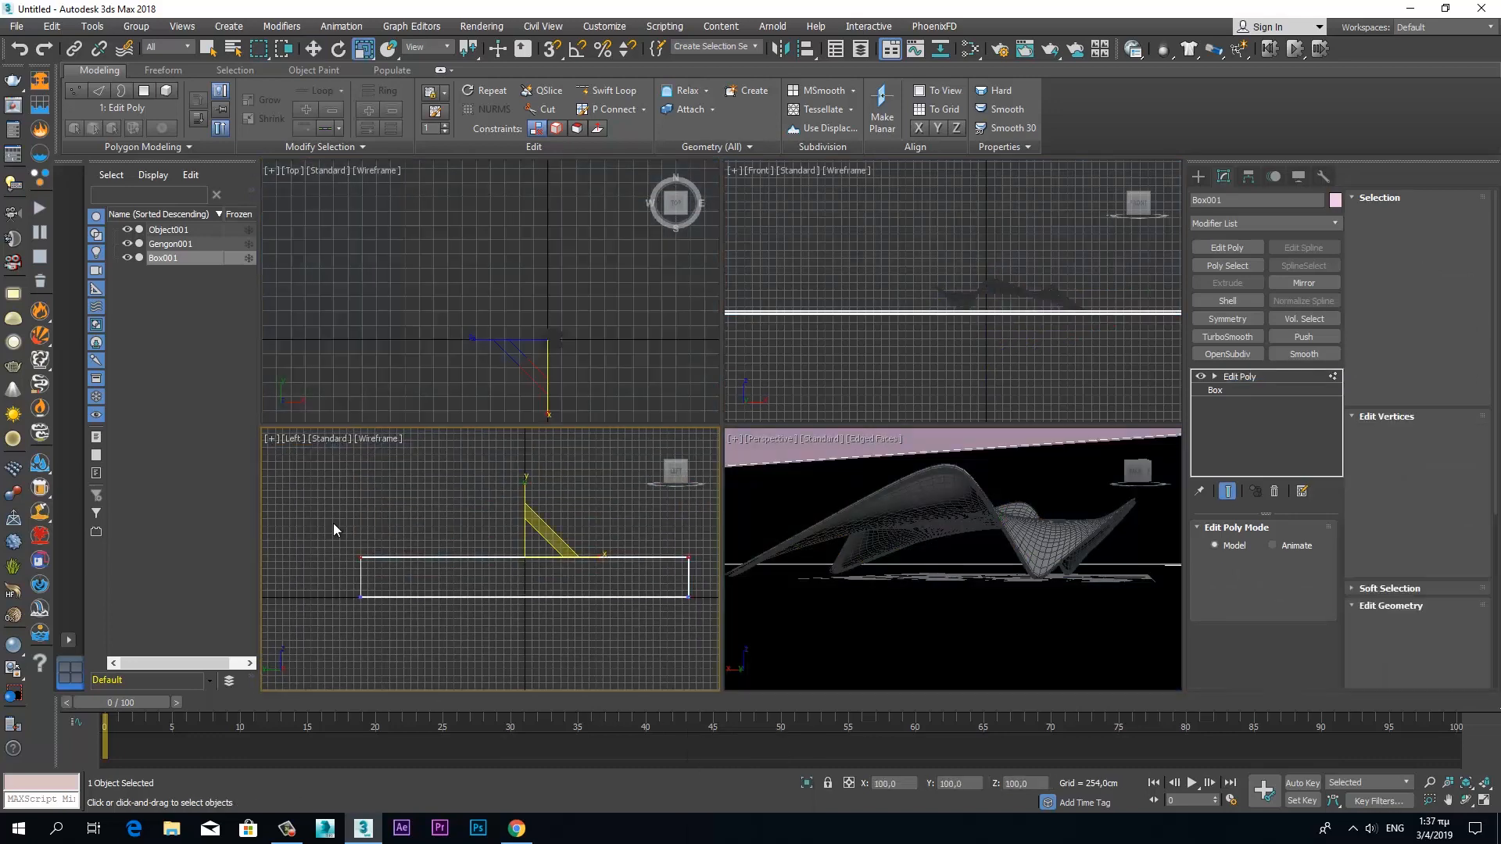
{"action": "key", "text": "w"}
{"action": "left_click_drag", "start_coordinate": [525, 509], "coordinate": [525, 454]}
- Create a physical camera from the current perspective view
{"action": "middle_click_drag", "start_coordinate": [828, 577], "coordinate": [828, 580]}
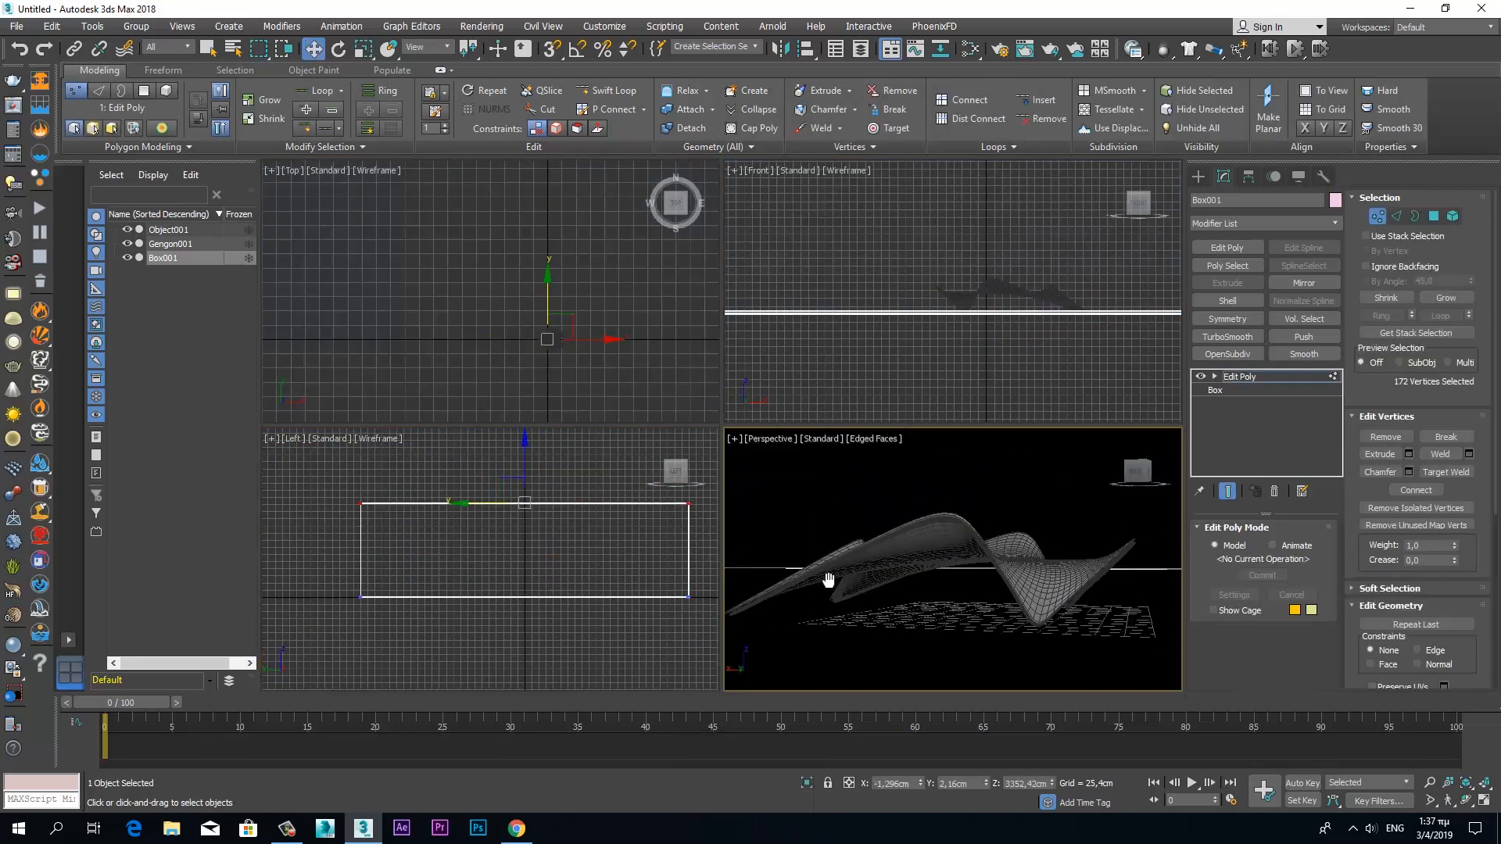
{"action": "key", "text": "ctrl+c"}
{"action": "left_click", "coordinate": [820, 470]}
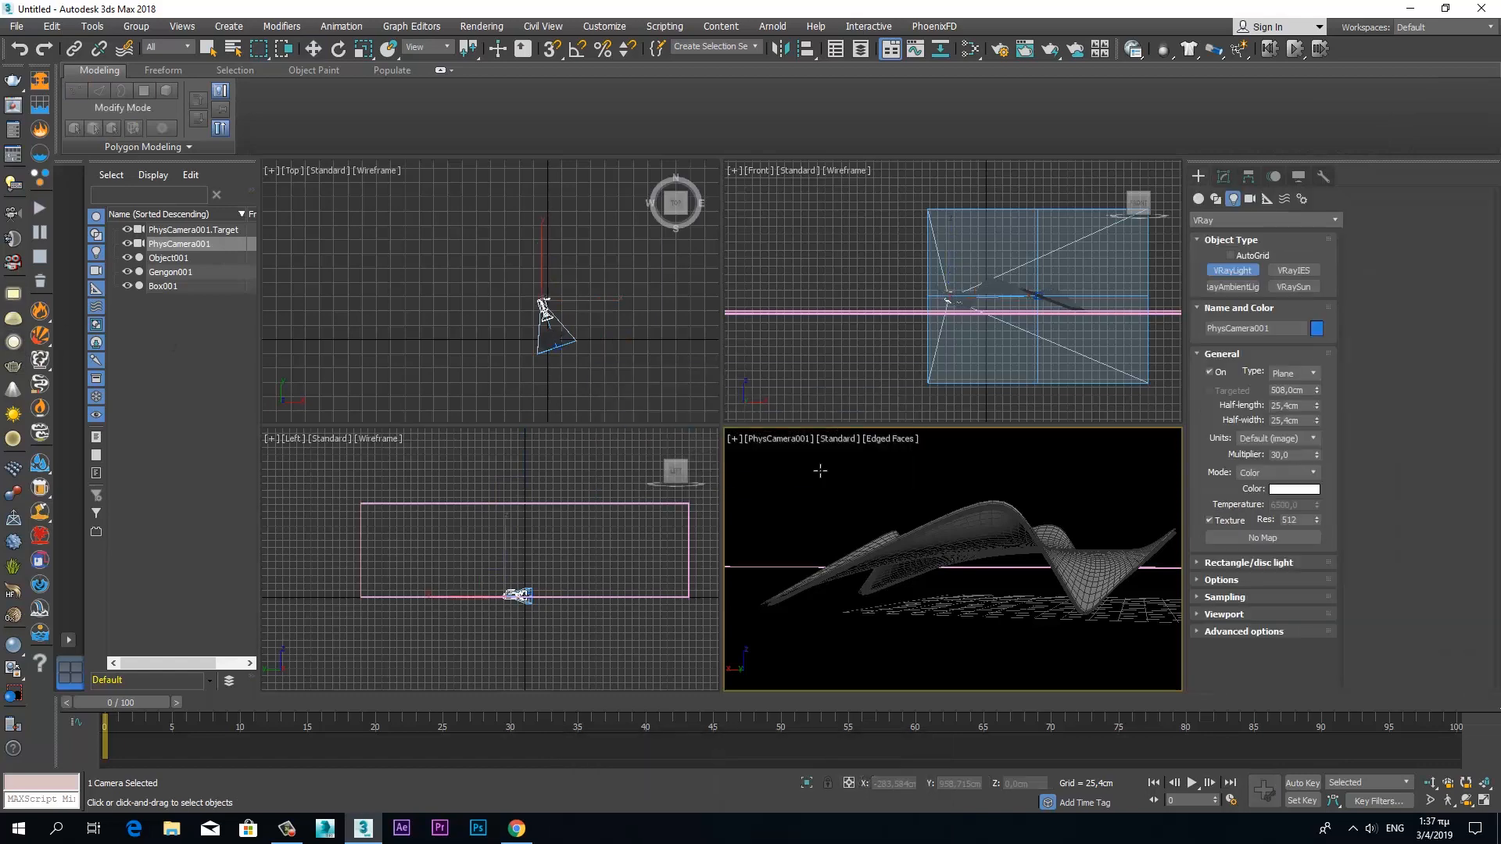
{"action": "scroll", "coordinate": [450, 354], "scroll_direction": "up", "scroll_amount": 1}
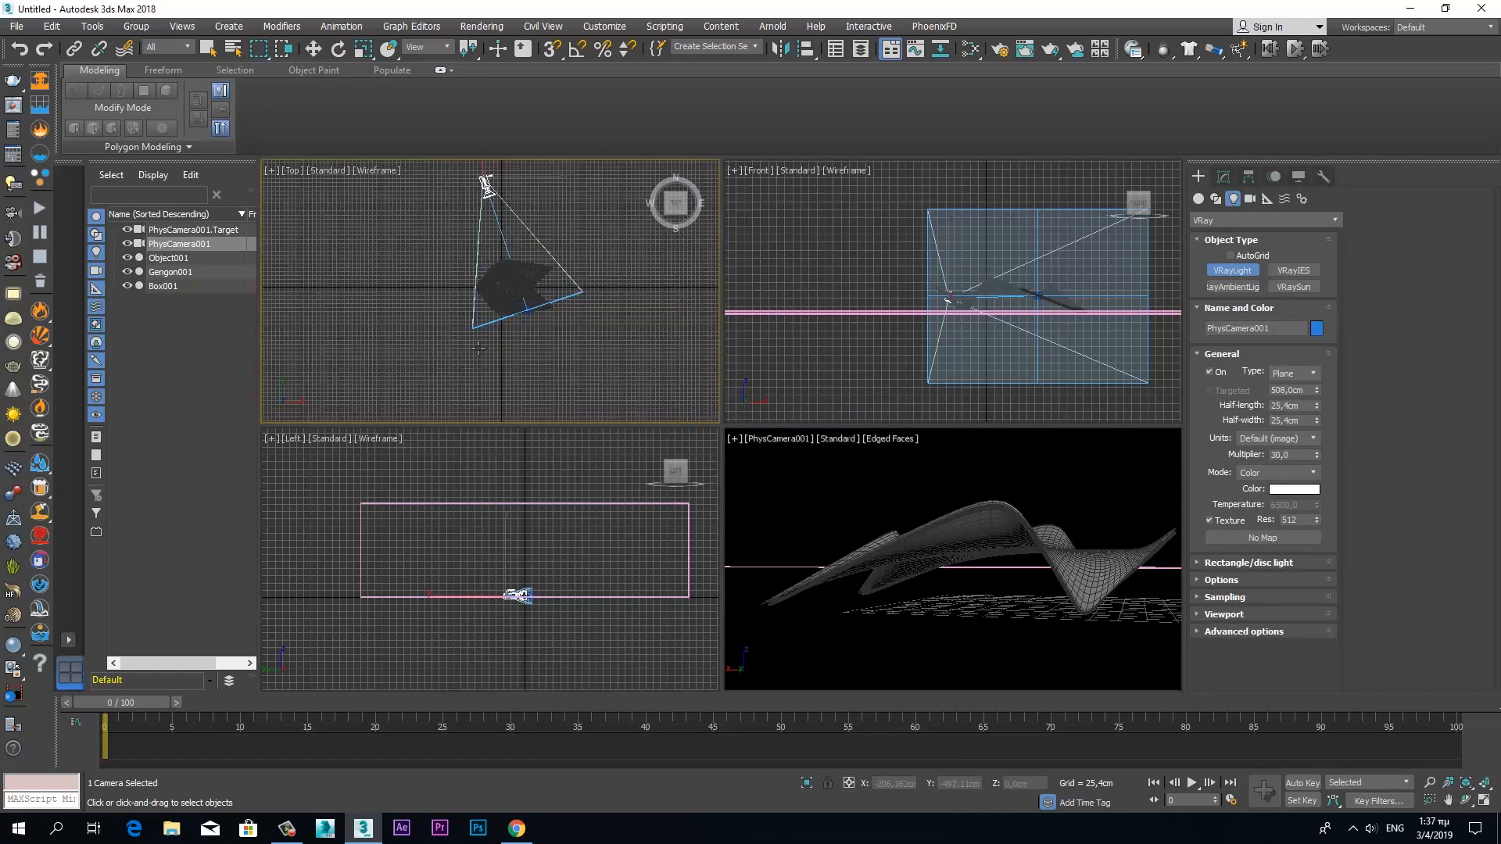
- Reset the camera target's position to zero on all axes and orbit the camera around to frame the canopy from another corner
{"action": "left_click", "coordinate": [193, 231]}
{"action": "key", "text": "w"}
{"action": "right_click", "coordinate": [987, 785]}
{"action": "right_click", "coordinate": [921, 784]}
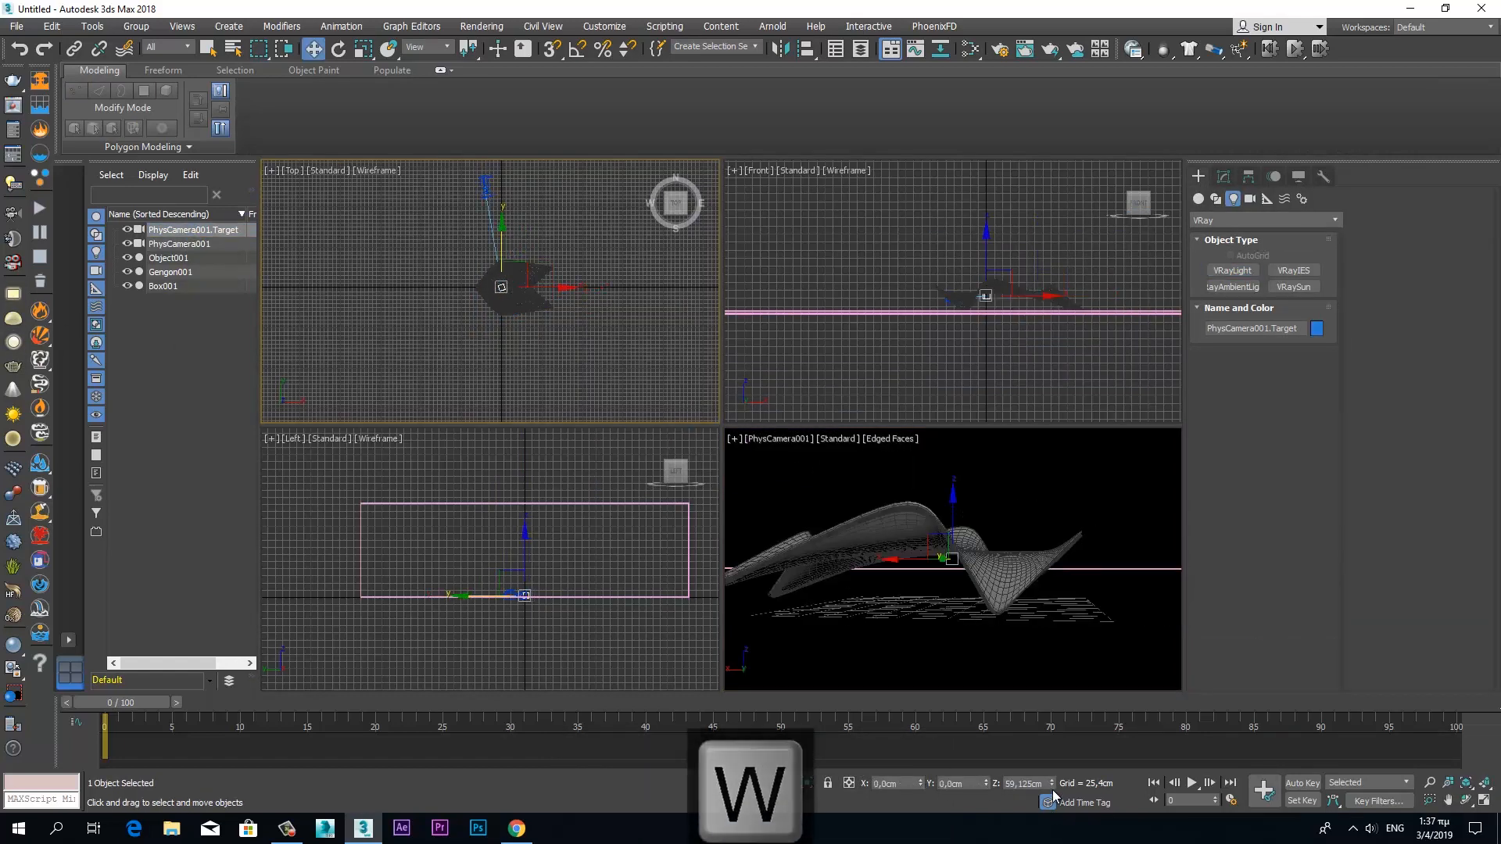
{"action": "right_click", "coordinate": [1052, 784]}
{"action": "middle_click_drag", "start_coordinate": [870, 538], "coordinate": [1029, 590]}
{"action": "mouse_move", "coordinate": [1029, 590]}
{"action": "left_mouse_down"}
{"action": "mouse_move", "coordinate": [1048, 560]}
{"action": "mouse_move", "coordinate": [1005, 570]}
{"action": "mouse_move", "coordinate": [1022, 570]}
{"action": "left_mouse_up"}
- Draw a plane VRayLight of about 185 × 116 cm half-size over the canopy in the top view and raise it to about Z 1298 cm
{"action": "left_click", "coordinate": [14, 319]}
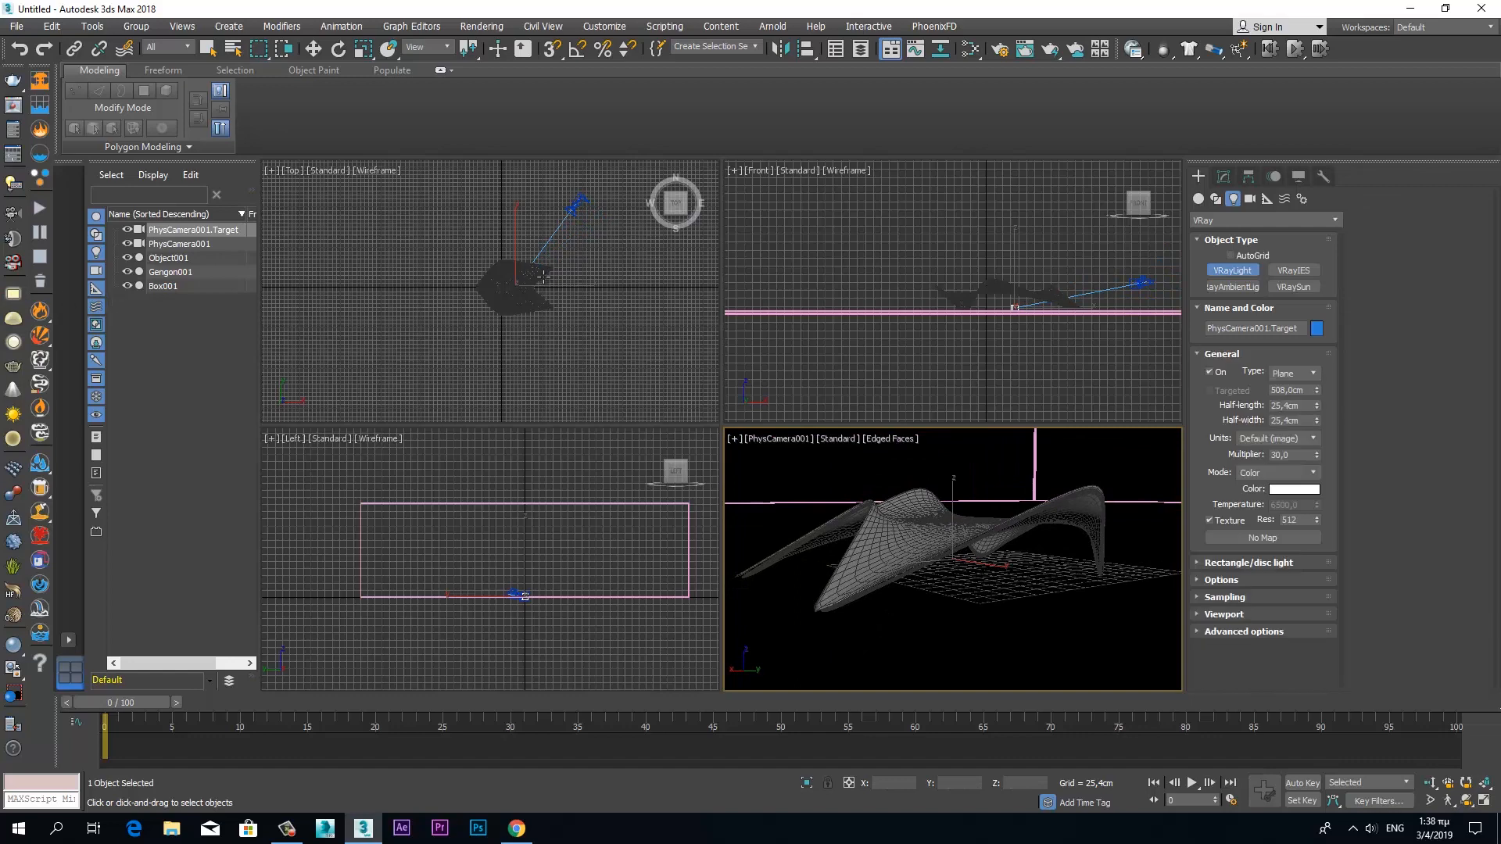
{"action": "left_click_drag", "start_coordinate": [485, 272], "coordinate": [541, 304]}
{"action": "left_click", "coordinate": [312, 52]}
{"action": "scroll", "coordinate": [904, 267], "scroll_direction": "down", "scroll_amount": 7}
{"action": "middle_click_drag", "start_coordinate": [922, 277], "coordinate": [920, 361]}
{"action": "left_click_drag", "start_coordinate": [919, 313], "coordinate": [918, 241]}
{"action": "scroll", "coordinate": [502, 606], "scroll_direction": "up", "scroll_amount": 5}
{"action": "middle_click_drag", "start_coordinate": [502, 606], "coordinate": [489, 584]}
- Set the overhead VRayLight's multiplier to 12
{"action": "left_click", "coordinate": [1223, 177]}
{"action": "left_click_drag", "start_coordinate": [1307, 628], "coordinate": [1183, 641]}
{"action": "type", "text": "12"}
{"action": "key", "text": "Return"}
{"action": "scroll", "coordinate": [553, 557], "scroll_direction": "up", "scroll_amount": 5}
{"action": "scroll", "coordinate": [945, 374], "scroll_direction": "up", "scroll_amount": 8}
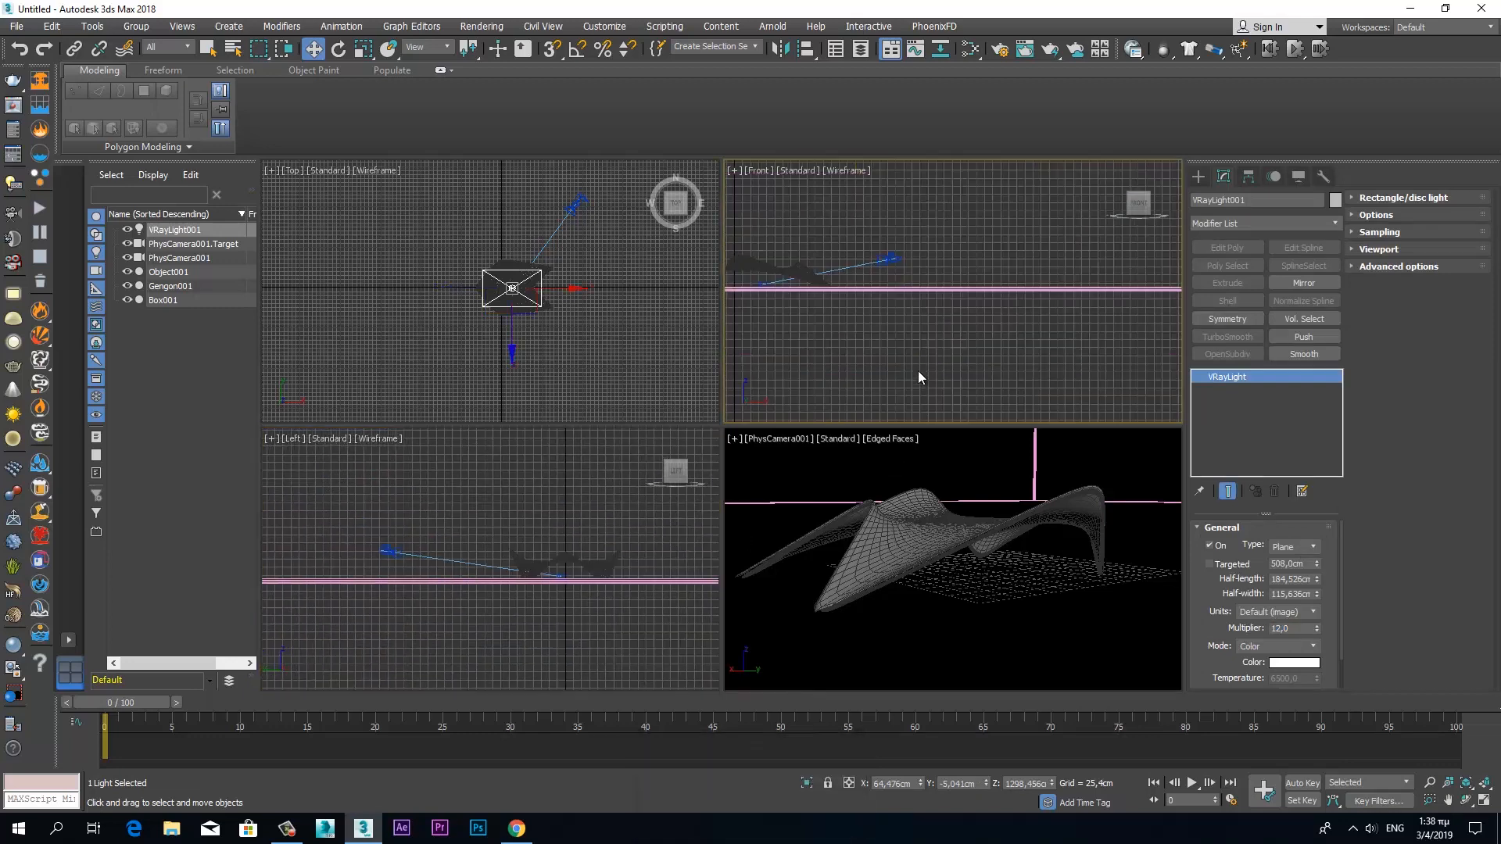
- Draw a second plane VRayLight of about 285 × 75 cm half-size across the canopy in the front view and mirror it
{"action": "middle_click_drag", "start_coordinate": [761, 269], "coordinate": [912, 298]}
{"action": "left_click", "coordinate": [1198, 177]}
{"action": "left_click", "coordinate": [1224, 272]}
{"action": "mouse_move", "coordinate": [825, 264]}
{"action": "left_mouse_down"}
{"action": "mouse_move", "coordinate": [934, 279]}
{"action": "mouse_move", "coordinate": [1006, 311]}
{"action": "left_mouse_up"}
{"action": "left_click", "coordinate": [780, 49]}
{"action": "left_click", "coordinate": [710, 536]}
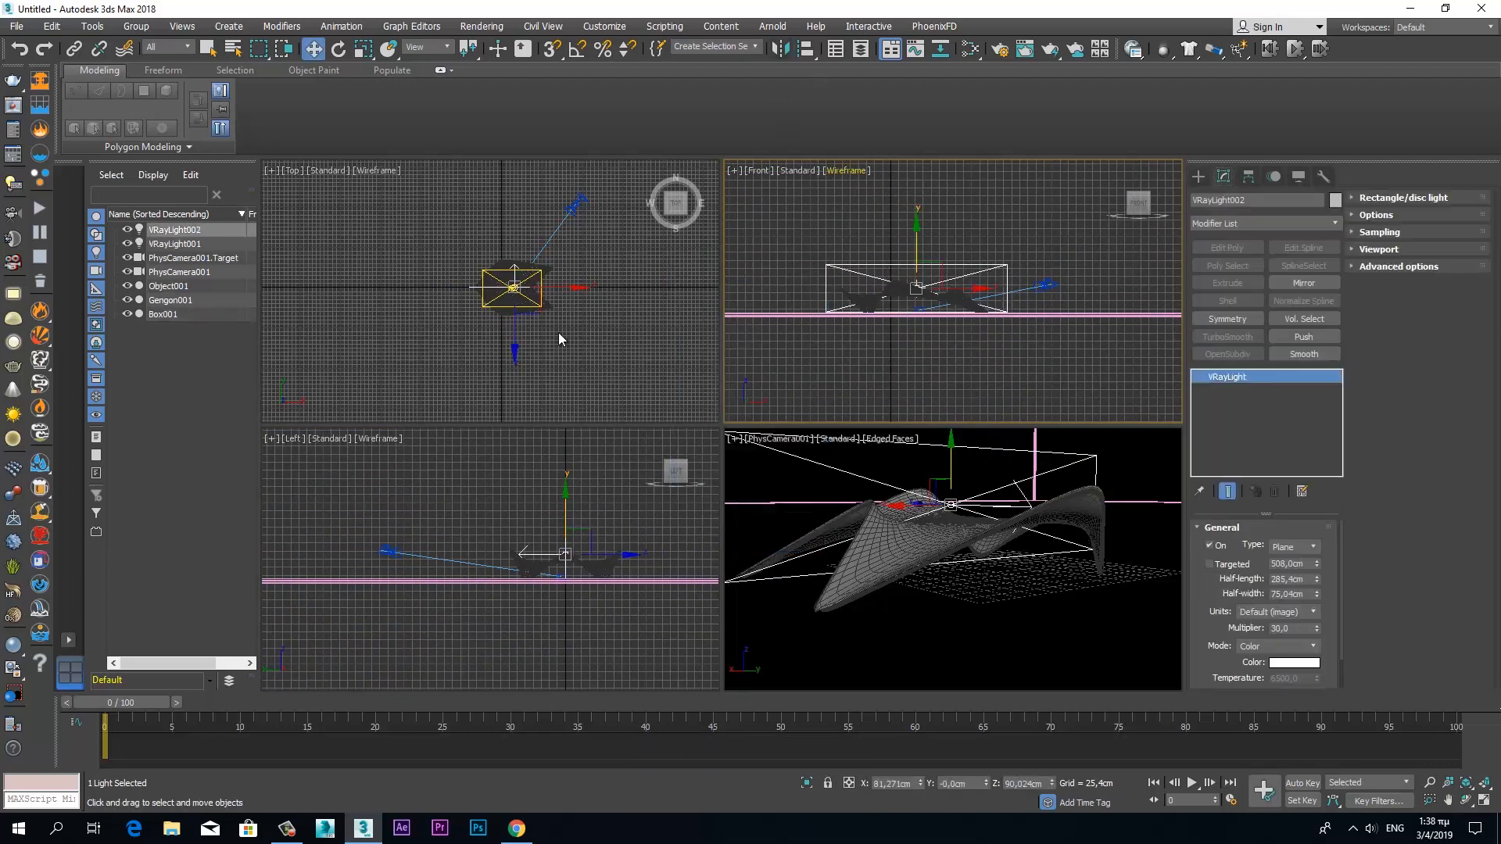
- Move the second VRayLight away from the canopy to about Y 595 cm and mirror it to face the canopy
{"action": "left_click", "coordinate": [560, 333]}
{"action": "left_click", "coordinate": [825, 264]}
{"action": "right_click", "coordinate": [573, 275]}
{"action": "left_click_drag", "start_coordinate": [573, 279], "coordinate": [508, 192]}
{"action": "left_click", "coordinate": [780, 49]}
{"action": "left_click", "coordinate": [708, 535]}
- Set the second VRayLight's multiplier to 12
{"action": "double_click", "coordinate": [1282, 629]}
{"action": "type", "text": "12"}
{"action": "key", "text": "Return"}
- Review the V-Ray system and image sampler settings in Render Setup for the camera view
{"action": "right_click", "coordinate": [983, 504]}
{"action": "left_click", "coordinate": [1011, 61]}
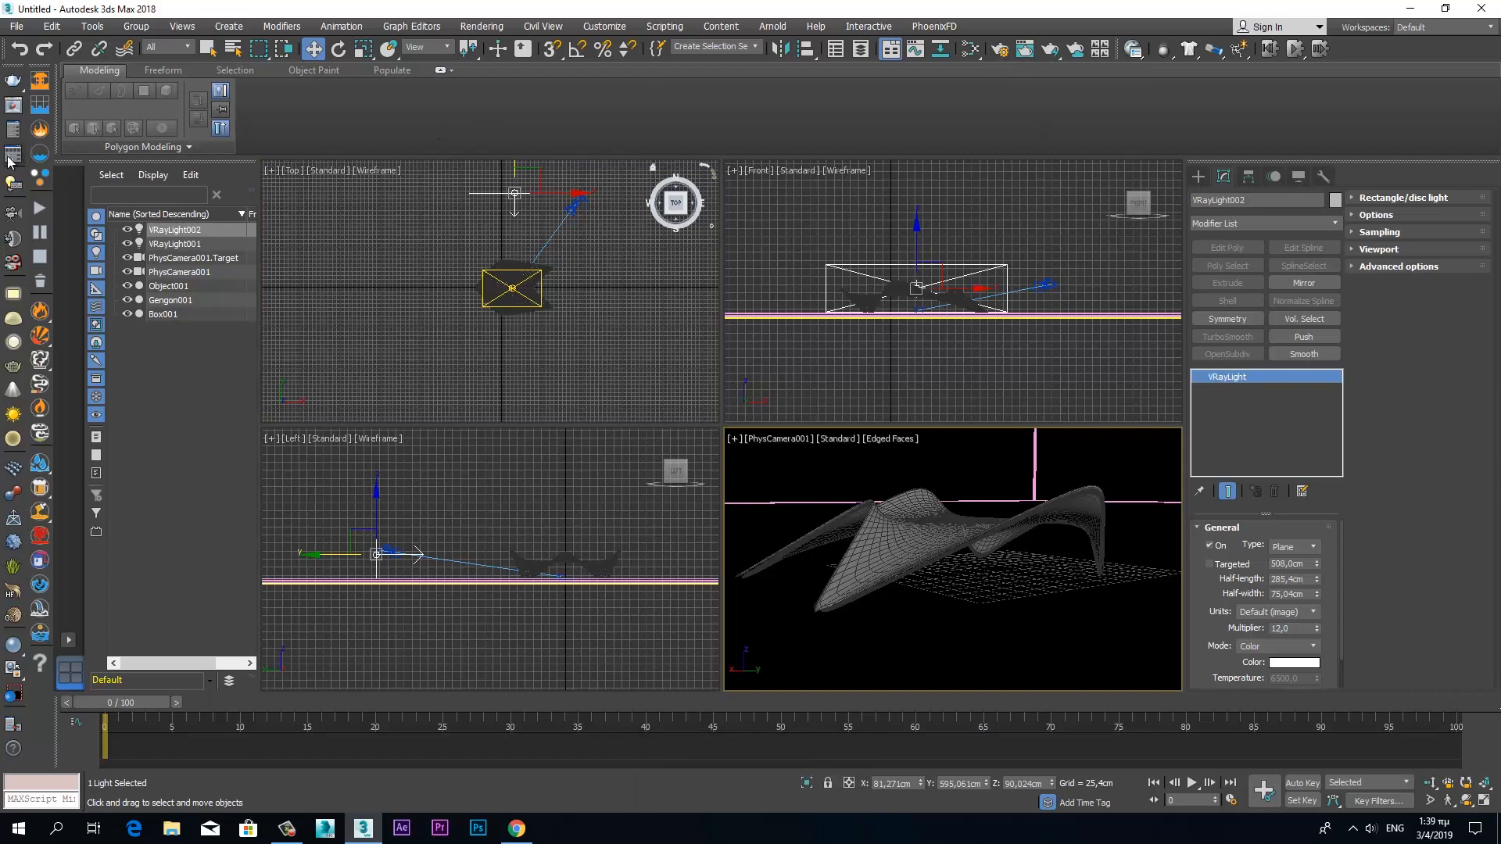
{"action": "left_click_drag", "start_coordinate": [685, 534], "coordinate": [650, 533]}
{"action": "left_click", "coordinate": [909, 215]}
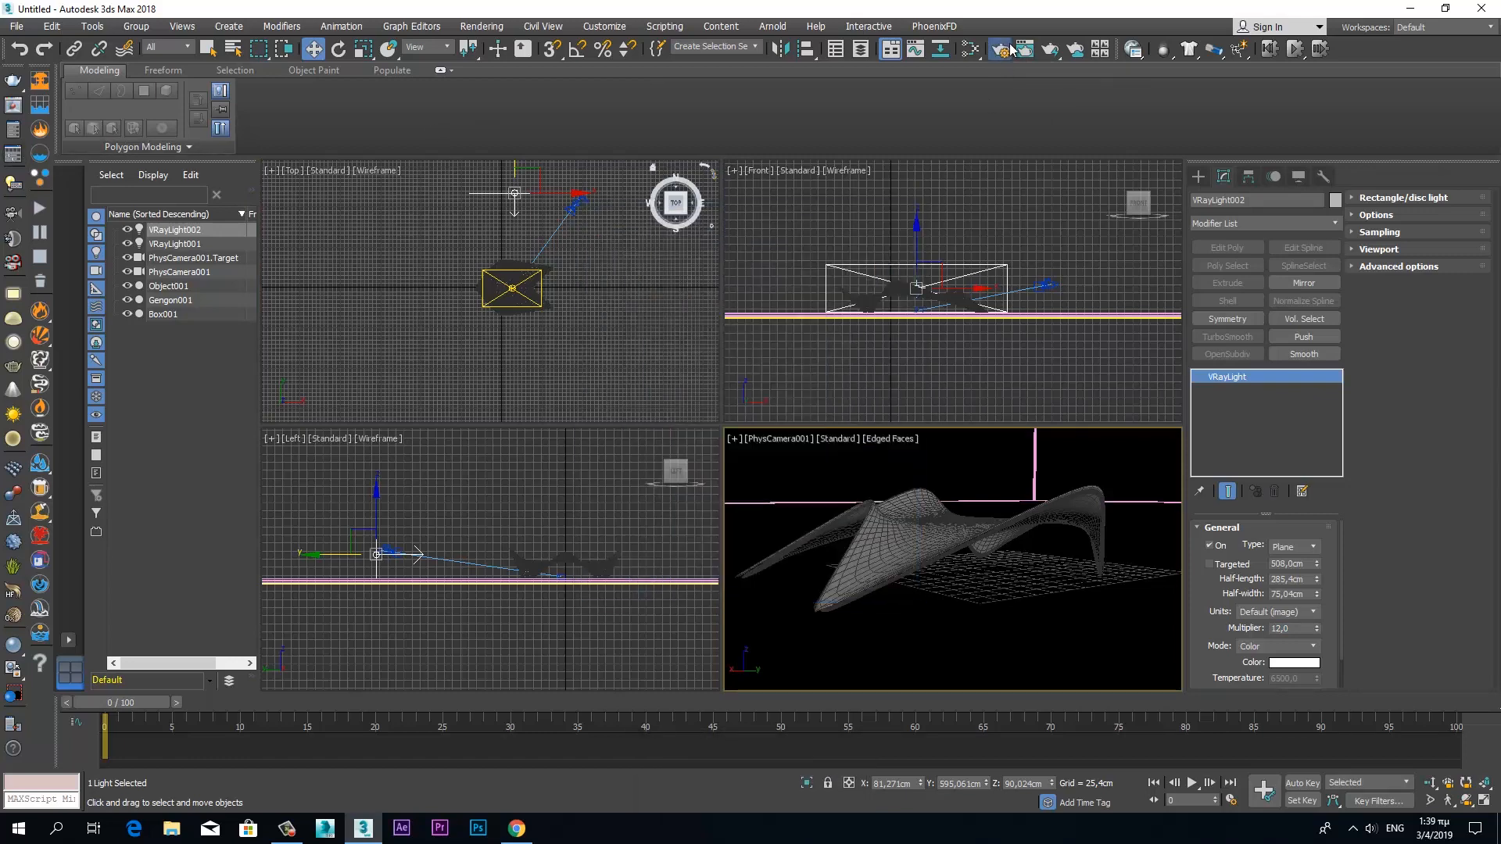
{"action": "left_click", "coordinate": [1000, 49]}
{"action": "left_click", "coordinate": [1378, 236]}
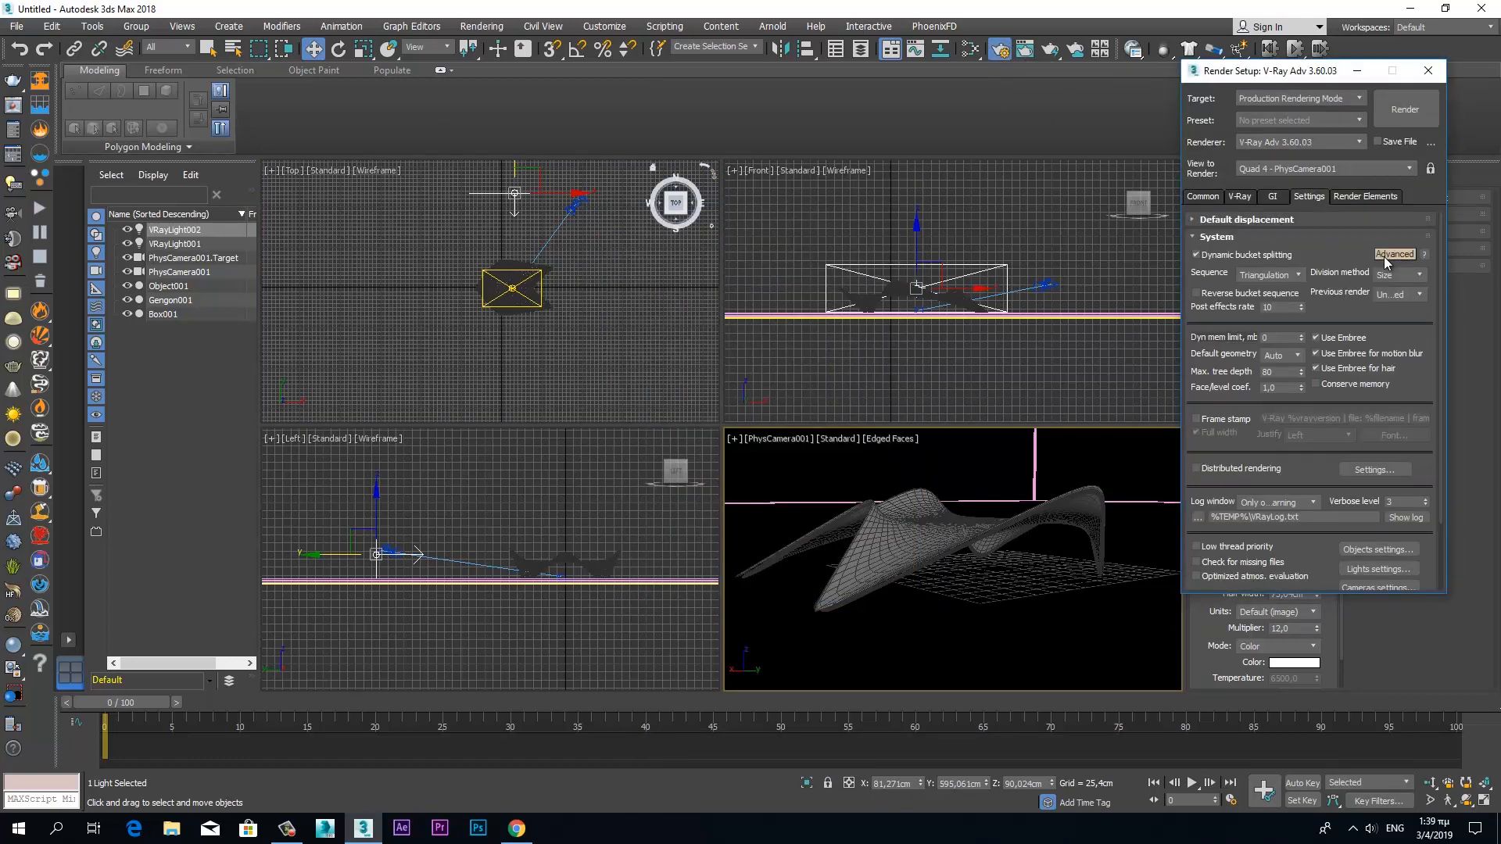
{"action": "left_click", "coordinate": [1238, 196]}
{"action": "left_click", "coordinate": [1424, 72]}
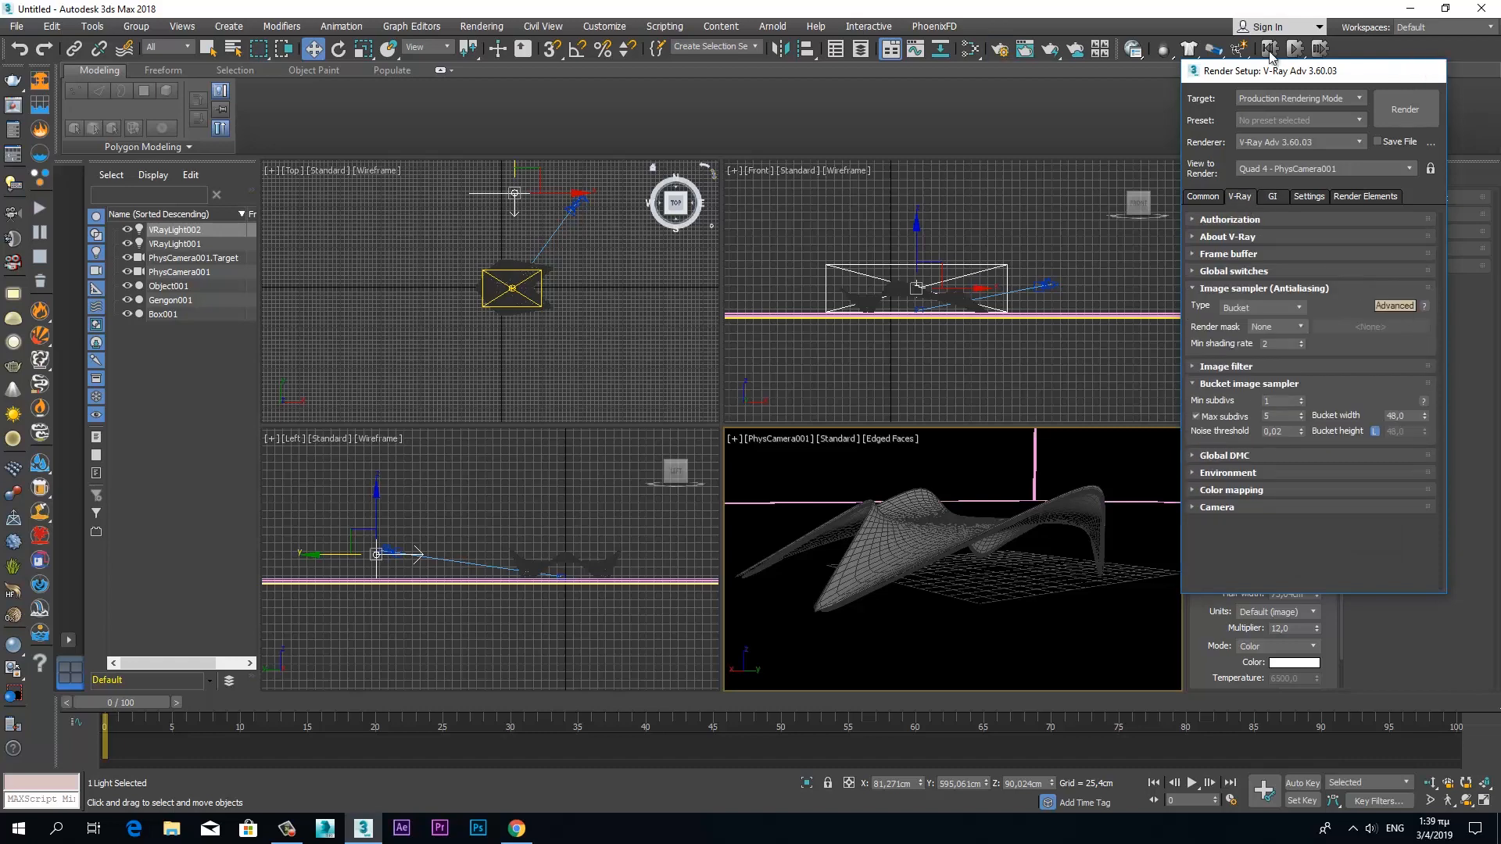
- Open the Slate Material Editor, move it aside and start a render of the camera view
{"action": "left_click", "coordinate": [977, 52]}
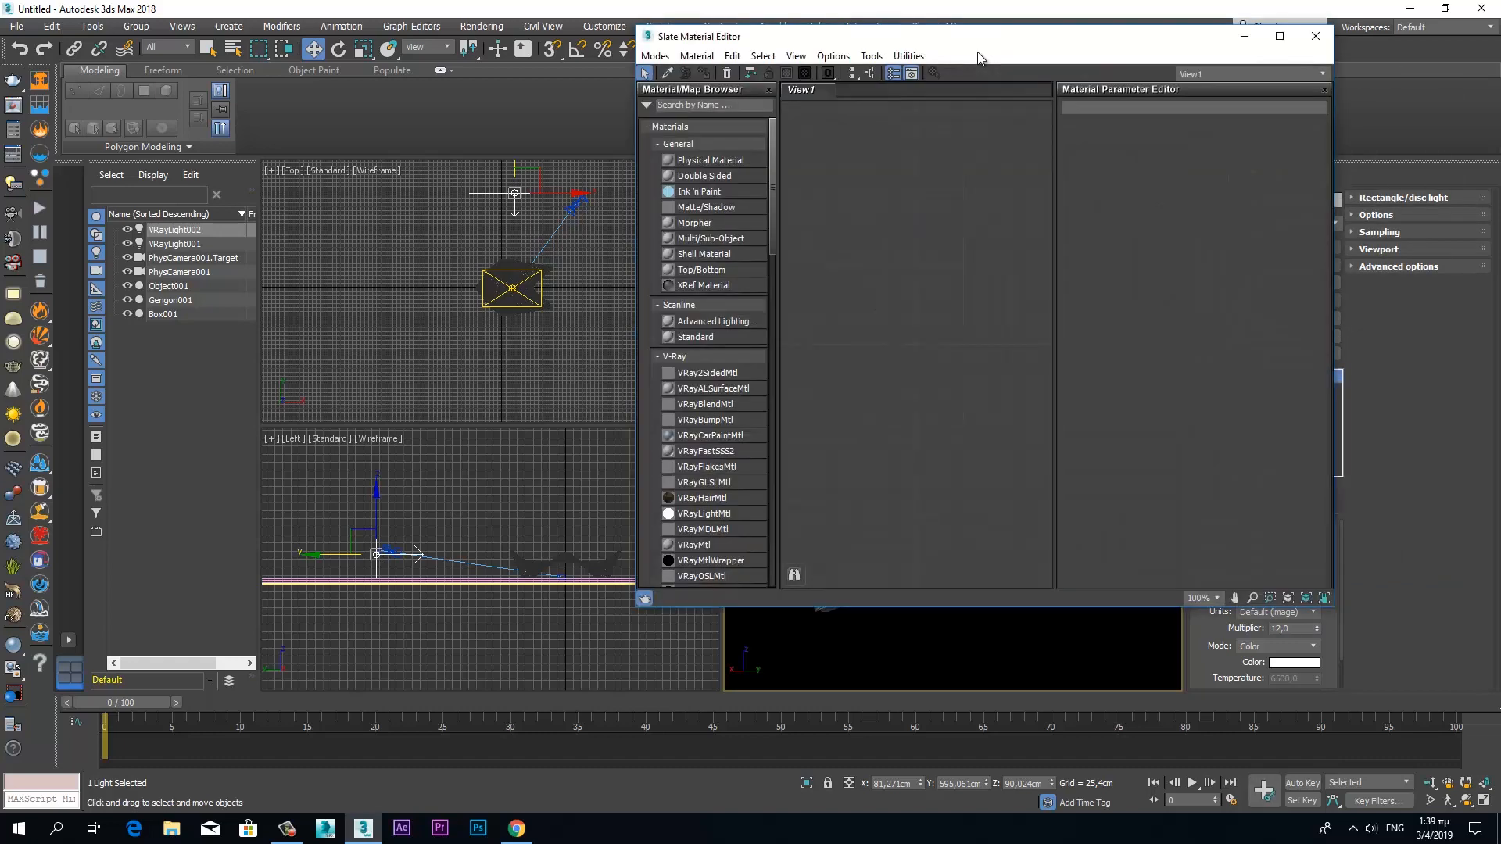
{"action": "left_click_drag", "start_coordinate": [949, 32], "coordinate": [1111, 149]}
{"action": "left_click", "coordinate": [1048, 50]}
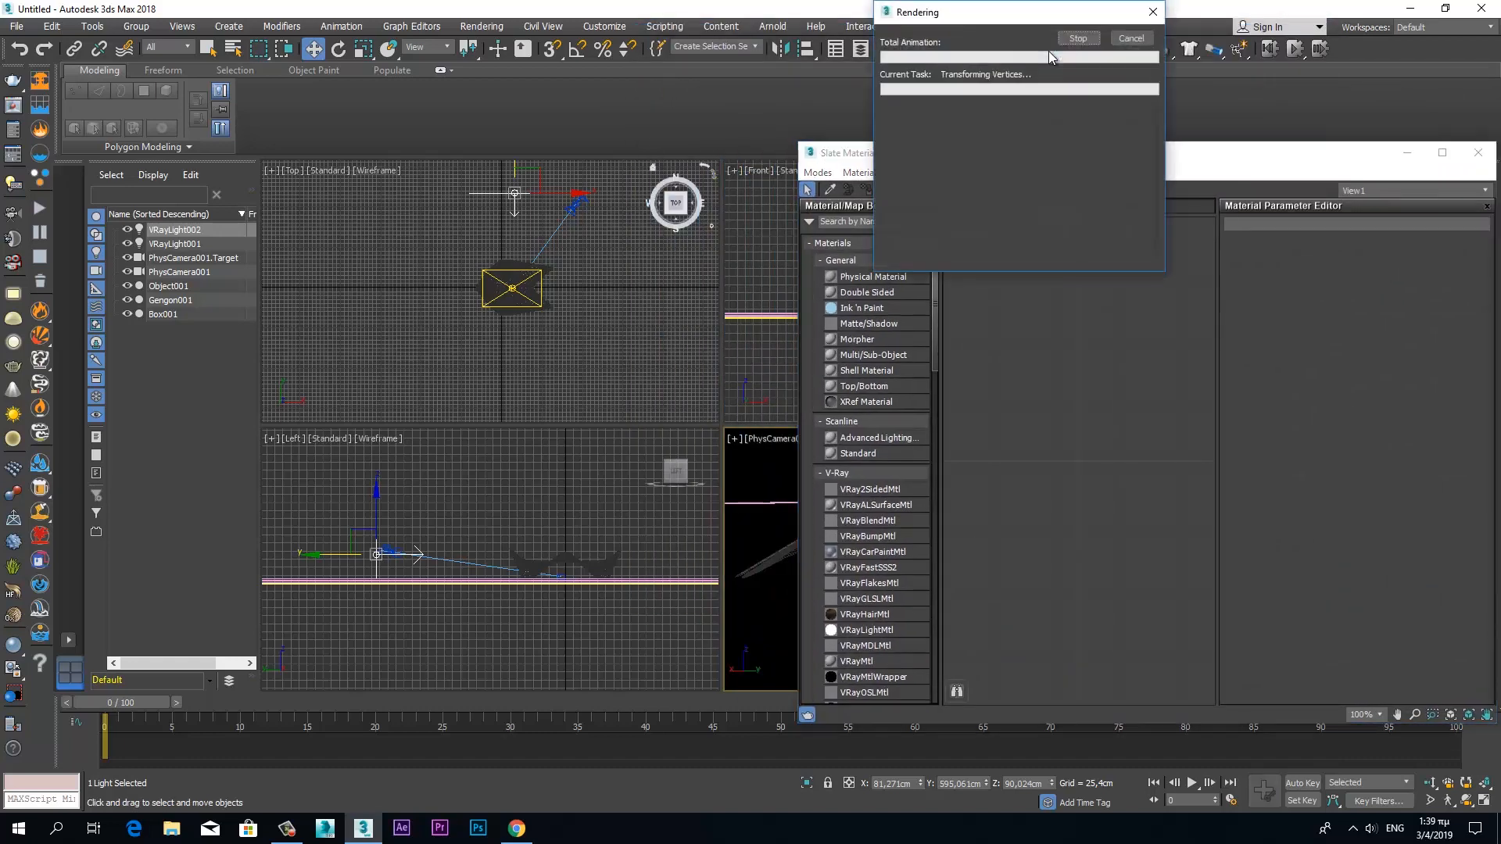